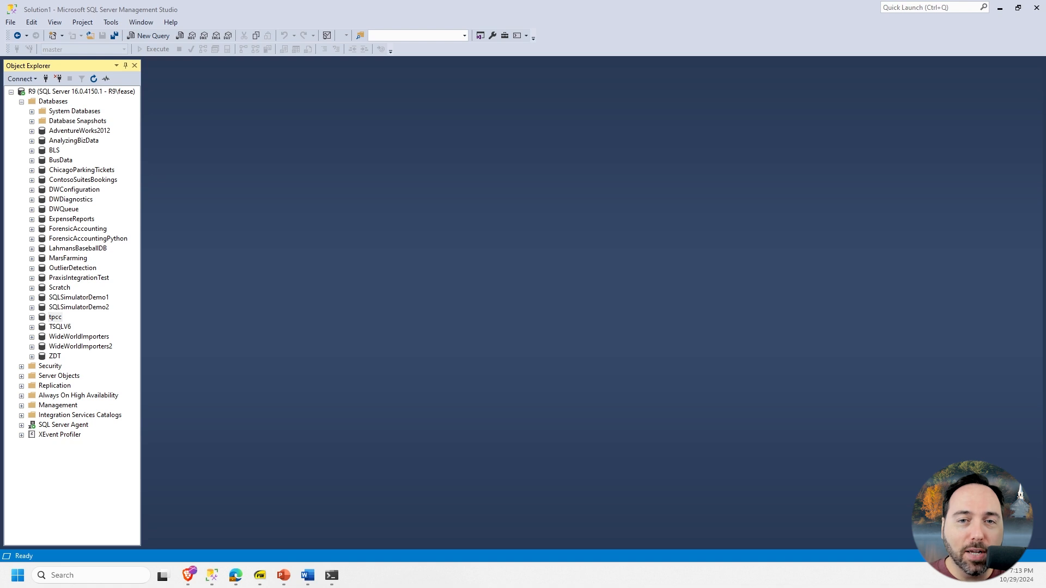
- Open the Restore Database dialog for the ChicagoParkingTickets database
{"action": "right_click", "coordinate": [93, 171]}
{"action": "mouse_move", "coordinate": [188, 213]}
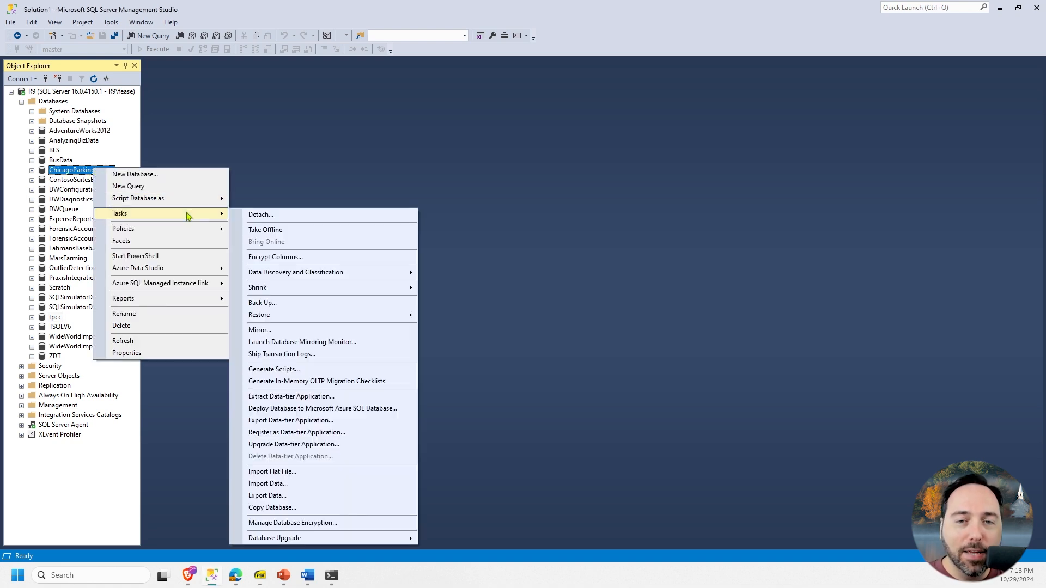
{"action": "mouse_move", "coordinate": [371, 315]}
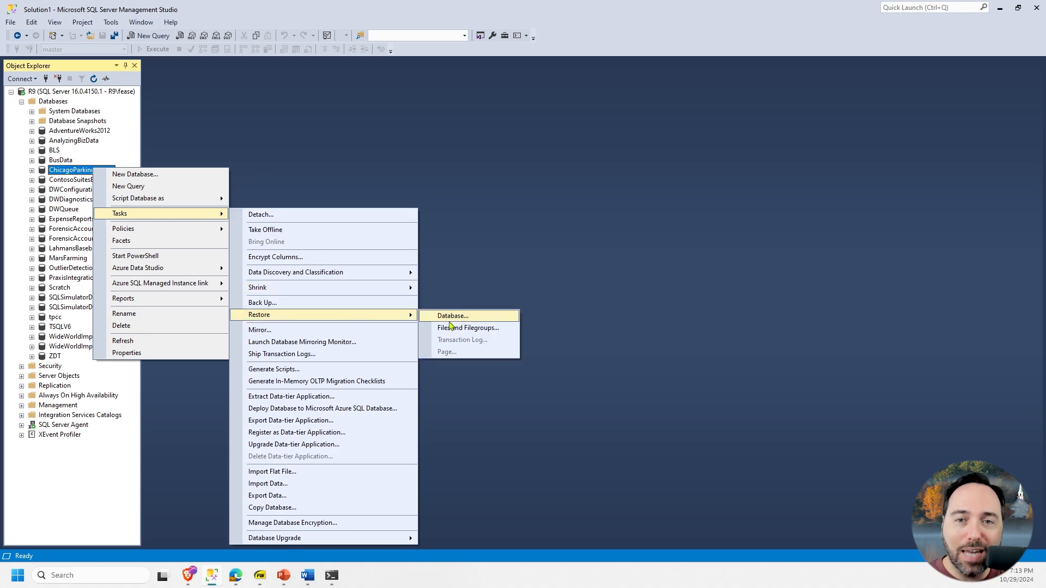
{"action": "left_click", "coordinate": [502, 318]}
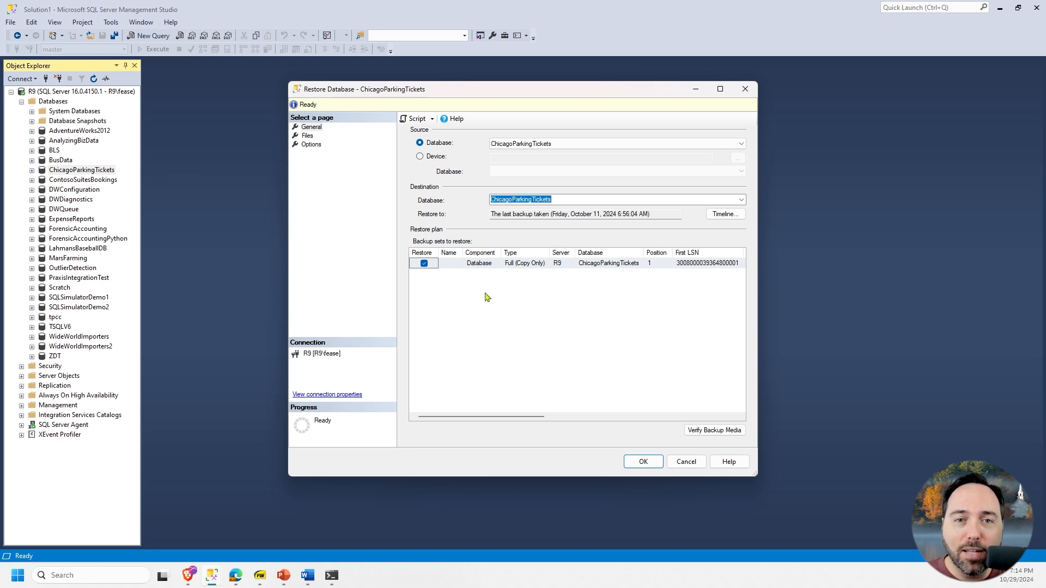
- Review the listed backup sets and the backup timeline, keeping the restore point at the last backup taken
{"action": "scroll", "coordinate": [486, 297], "scroll_direction": "right", "scroll_amount": 10}
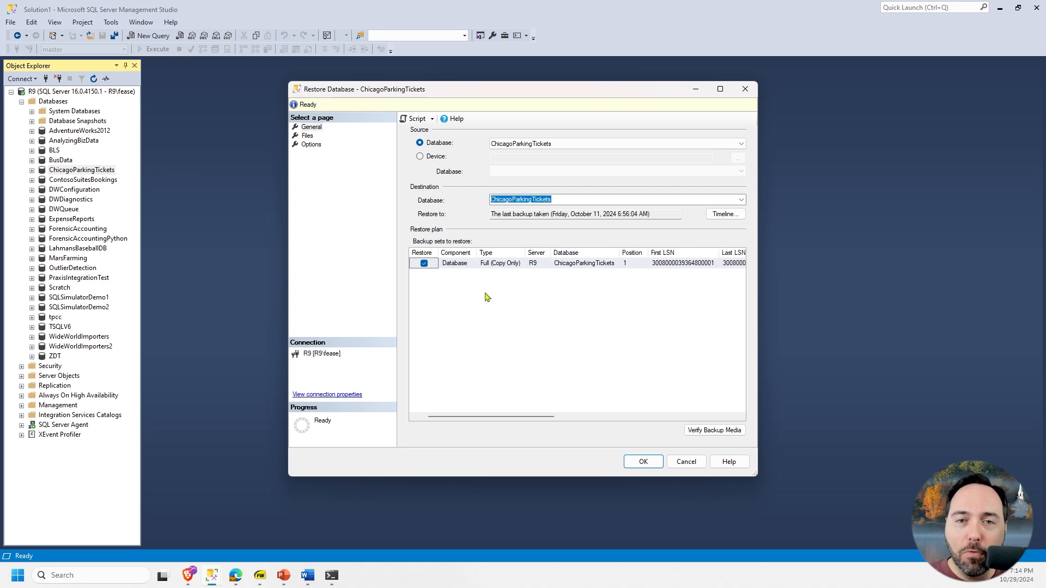
{"action": "left_click_drag", "start_coordinate": [545, 417], "coordinate": [493, 419]}
{"action": "left_click", "coordinate": [740, 216]}
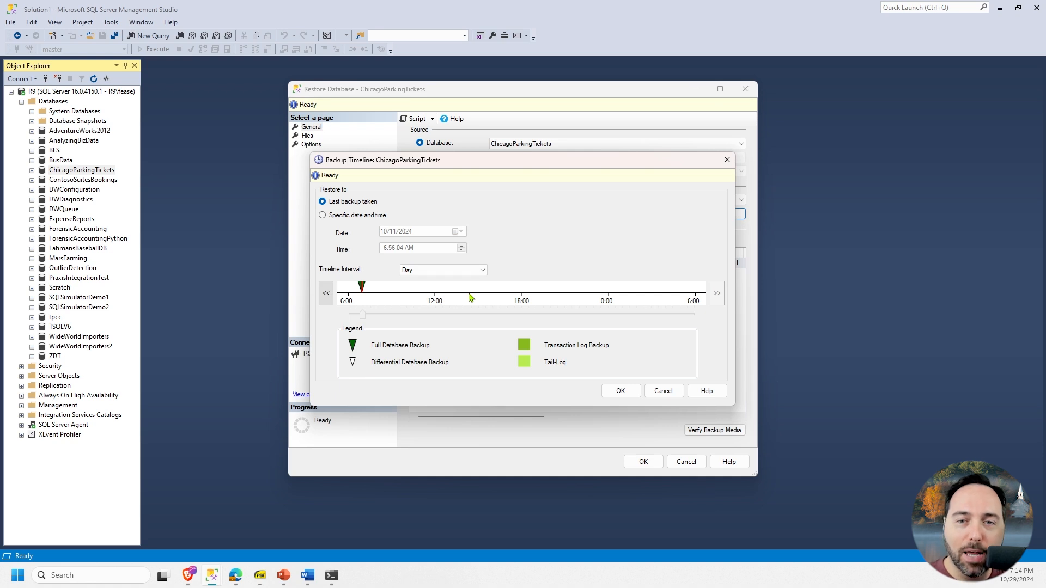
{"action": "left_click", "coordinate": [604, 387]}
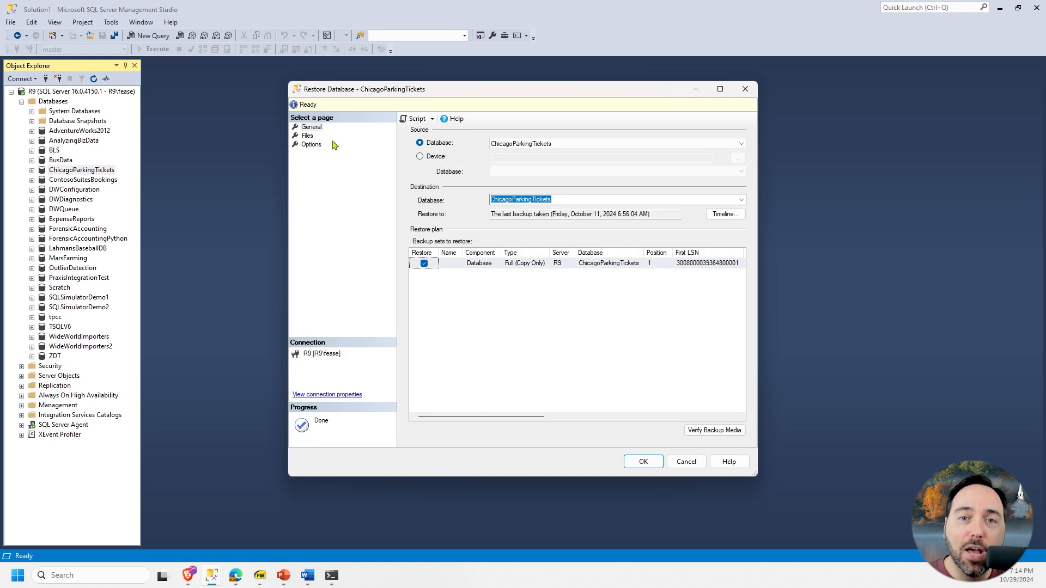
- Examine the original file names and Restore As paths of the rows data and log files
{"action": "left_click", "coordinate": [308, 136]}
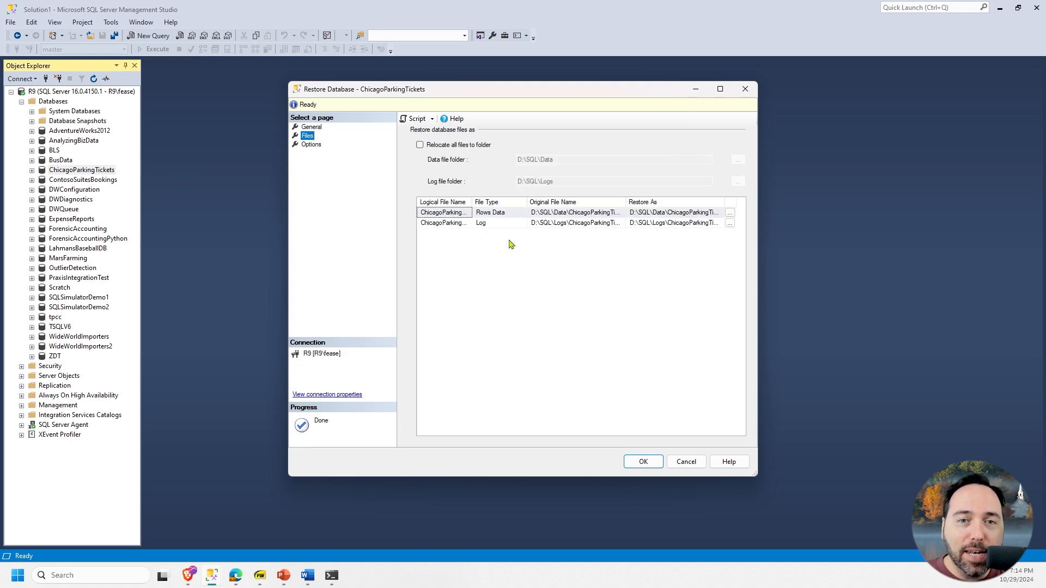
{"action": "double_click", "coordinate": [626, 203]}
{"action": "scroll", "coordinate": [644, 217], "scroll_direction": "right", "scroll_amount": 1}
{"action": "double_click", "coordinate": [733, 201]}
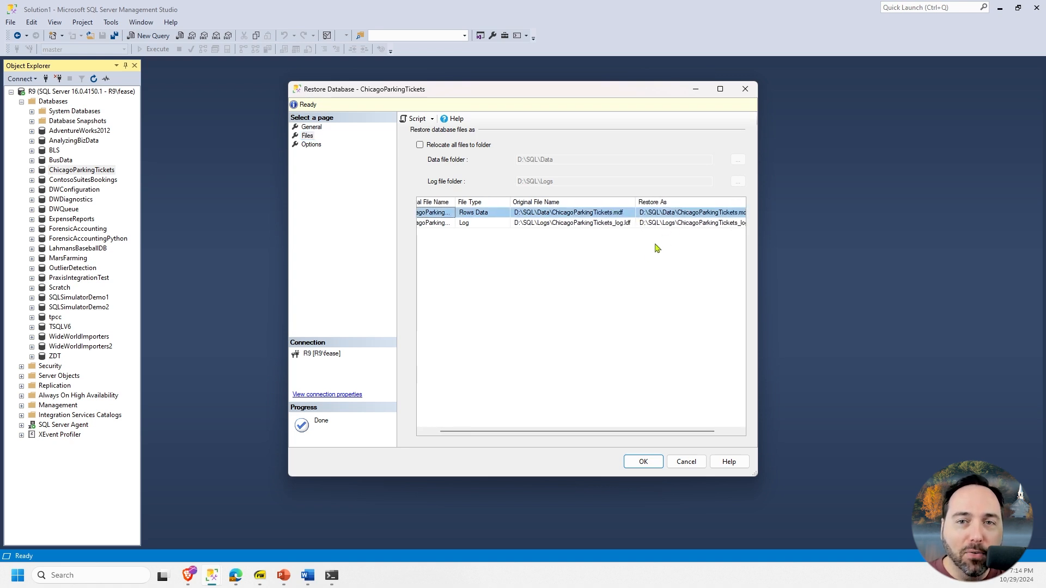
{"action": "scroll", "coordinate": [665, 238], "scroll_direction": "right", "scroll_amount": 1}
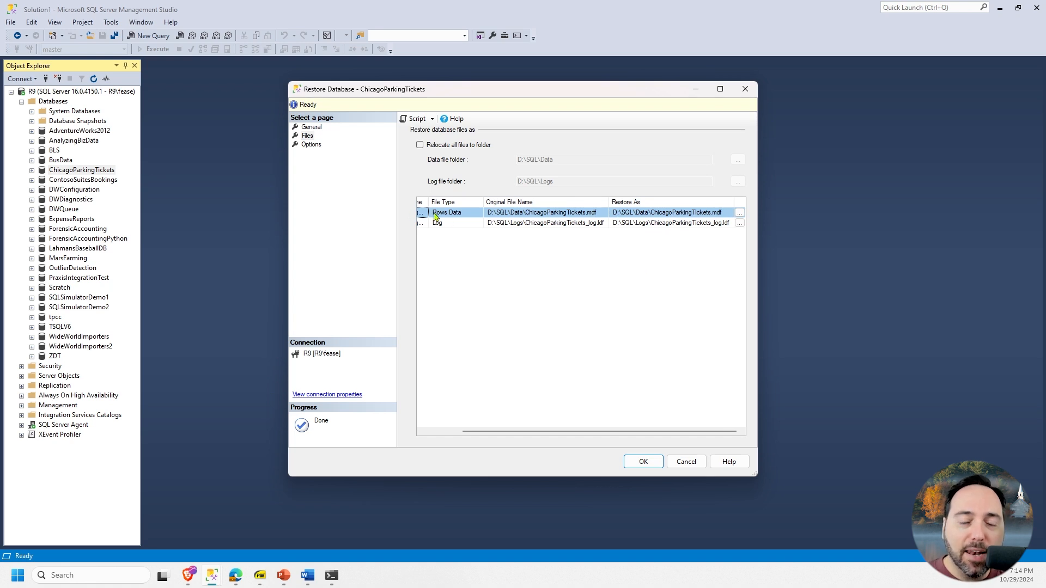
{"action": "left_click", "coordinate": [471, 228]}
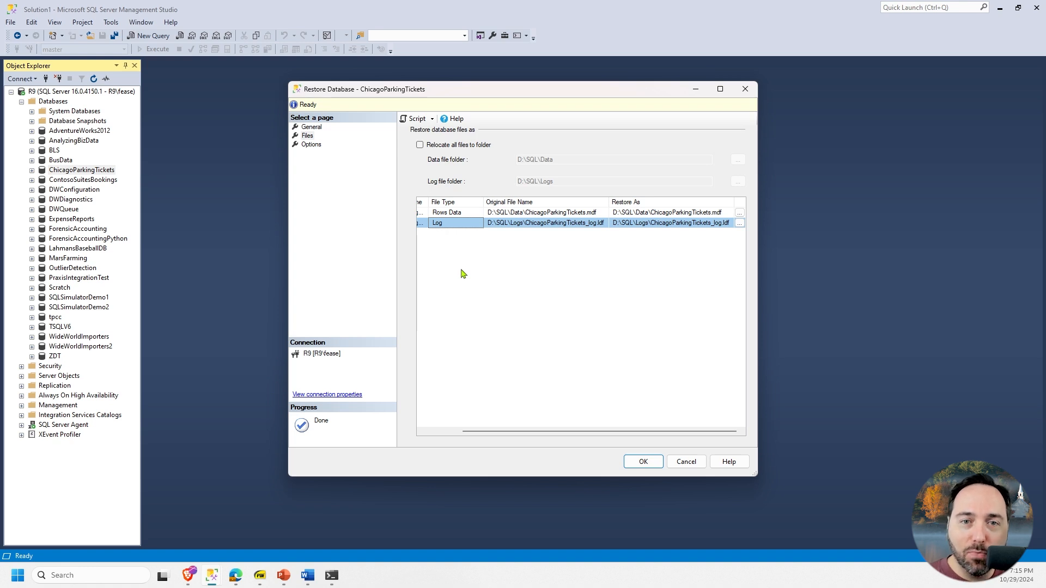
{"action": "left_click", "coordinate": [514, 215]}
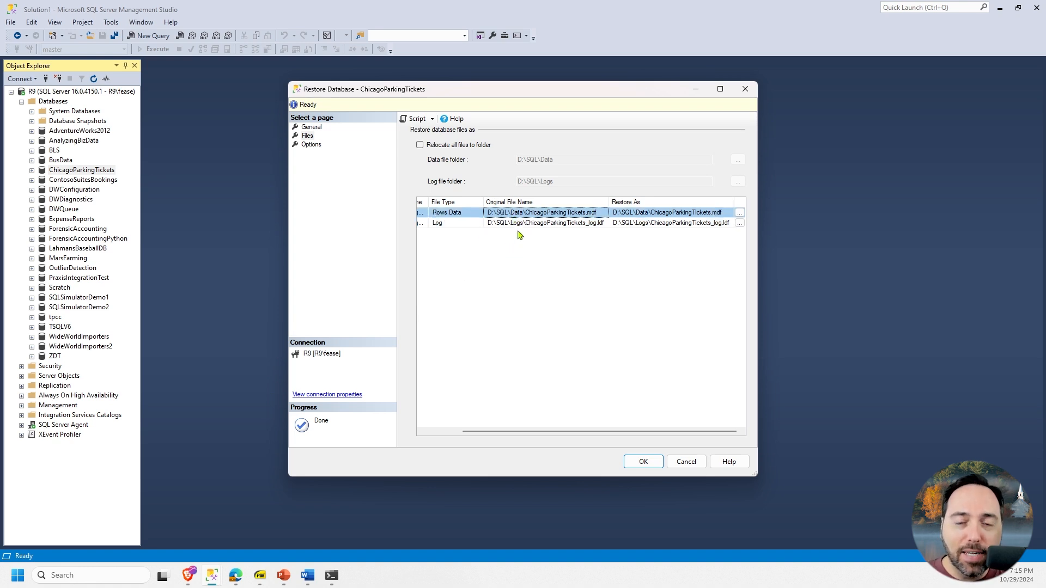
{"action": "left_click", "coordinate": [640, 223]}
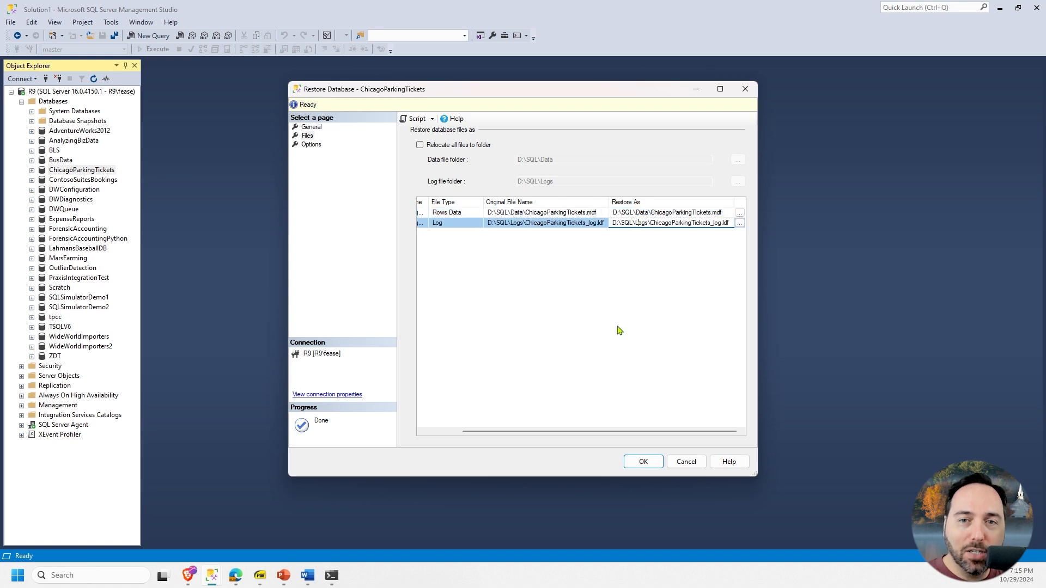
{"action": "left_click", "coordinate": [630, 293]}
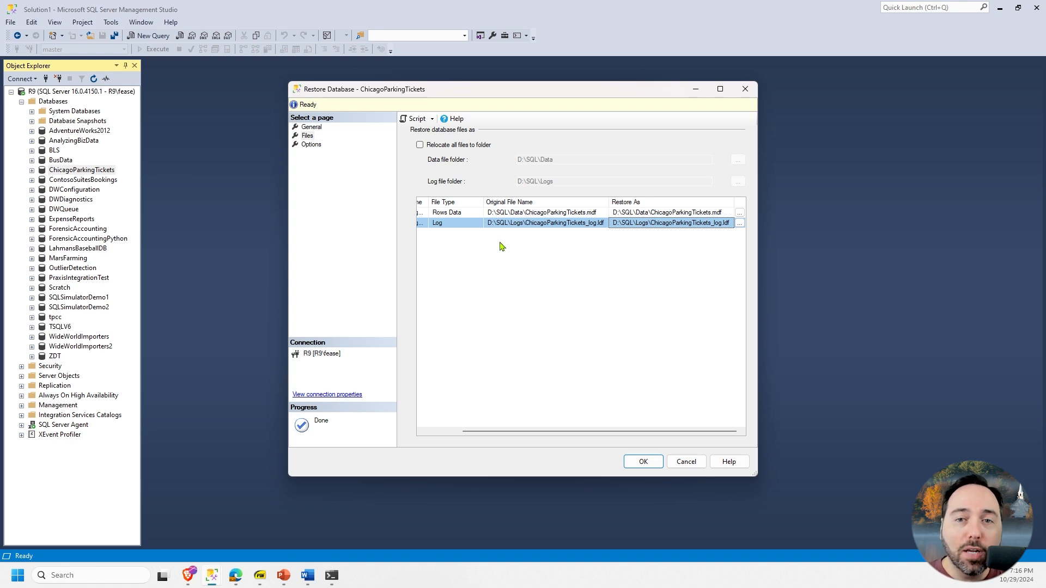
- Look through the server's files for the data file's restore path, and close the file picker without choosing anything
{"action": "left_click", "coordinate": [637, 212]}
{"action": "left_click", "coordinate": [636, 212]}
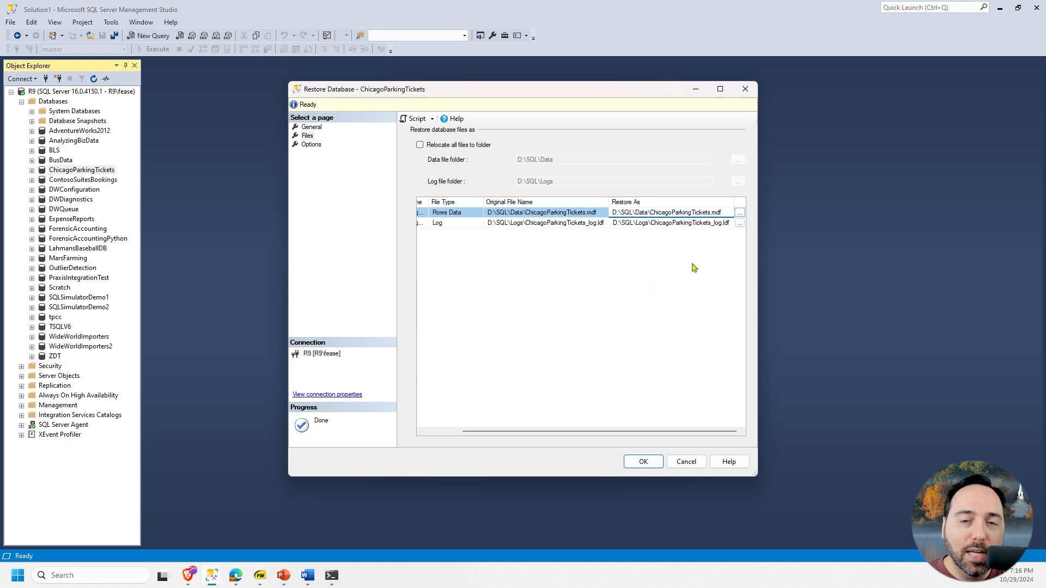
{"action": "left_click", "coordinate": [739, 213]}
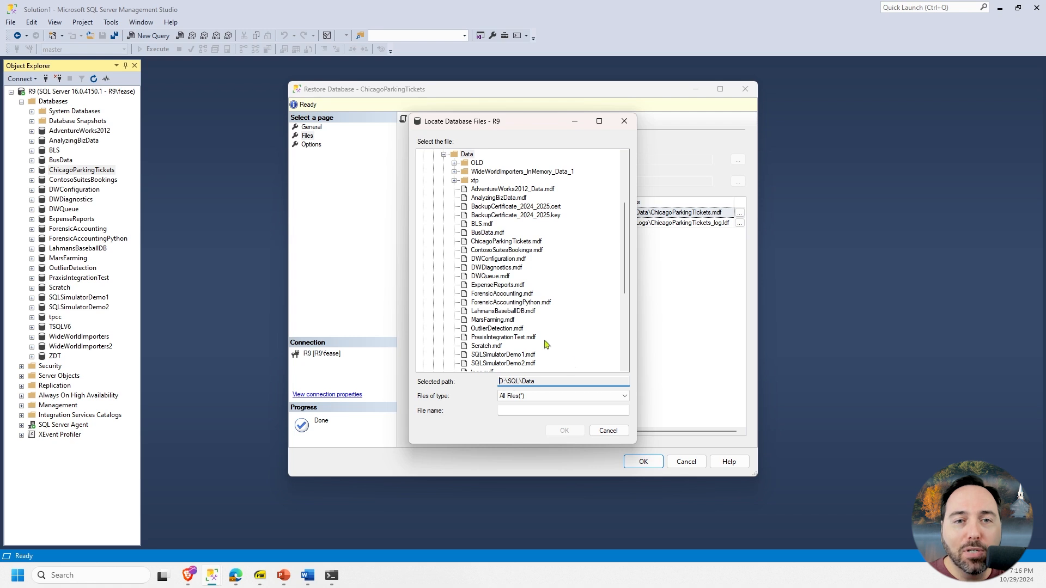
{"action": "left_click", "coordinate": [615, 436]}
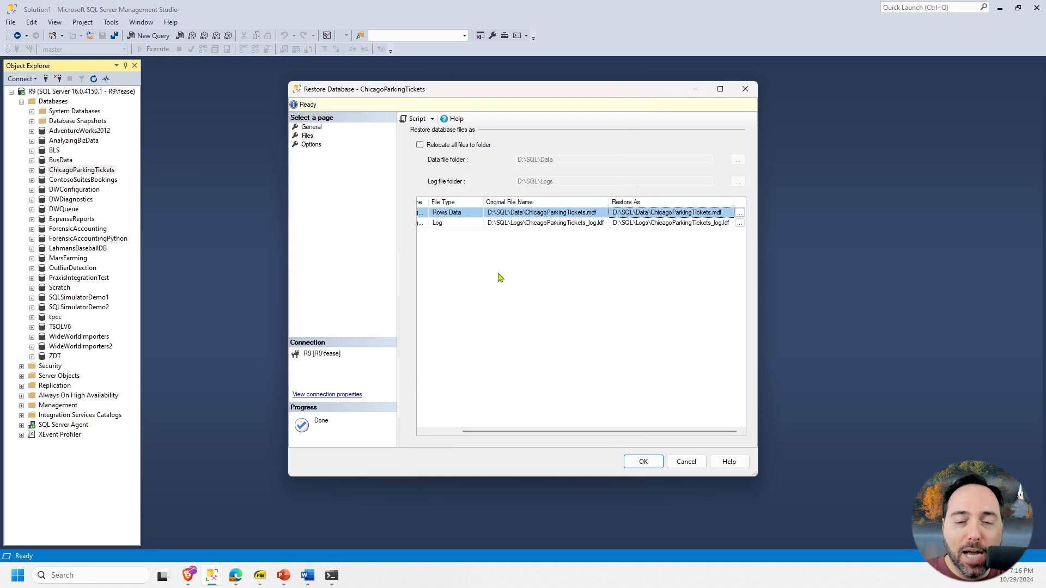
- Try relocating all files to D:\SQL\Data2 for data and D:\SQL\Logs2 for logs, and turn relocation off again
{"action": "left_click", "coordinate": [420, 147]}
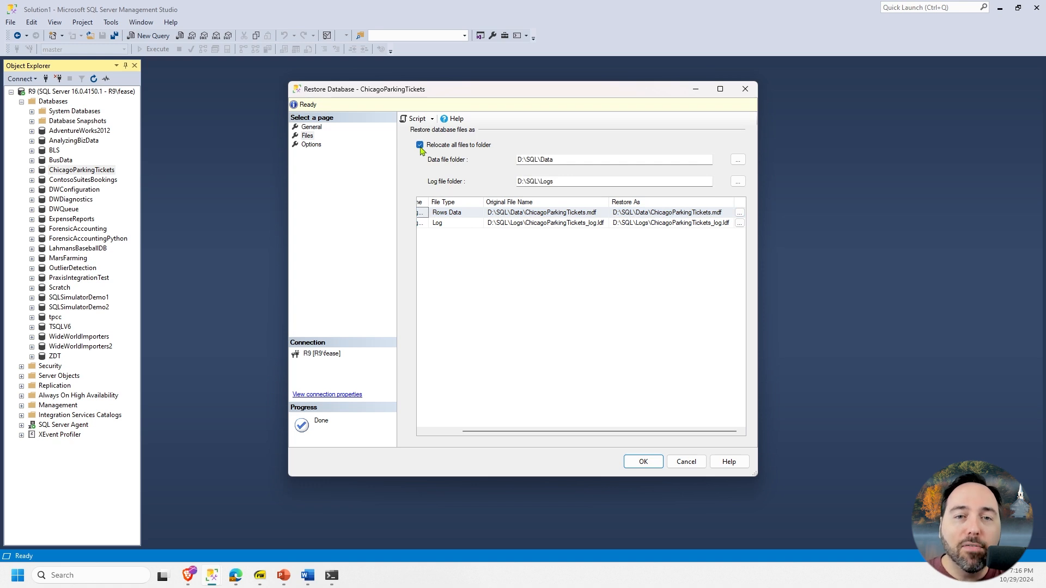
{"action": "left_click", "coordinate": [572, 161]}
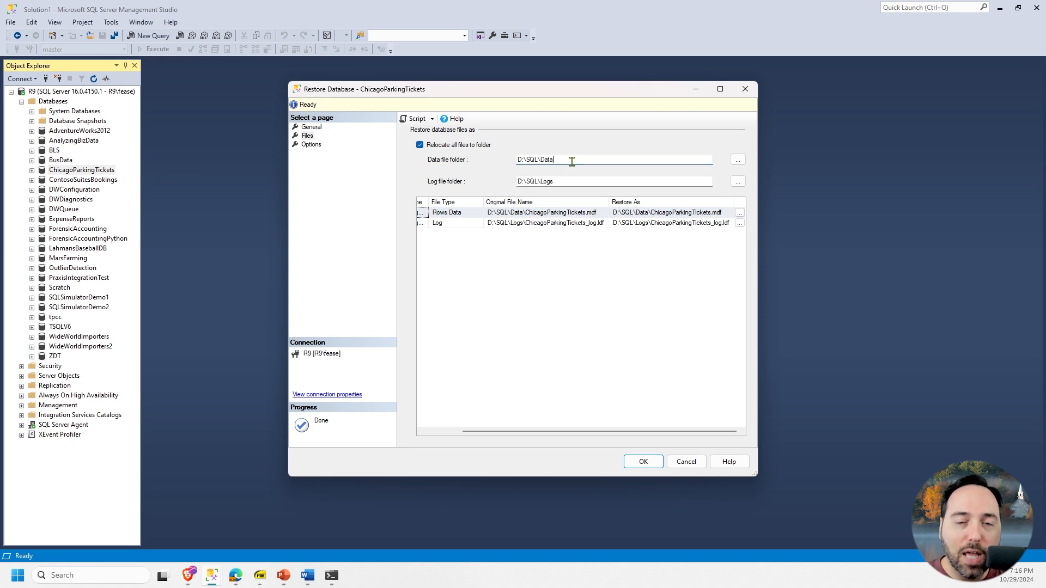
{"action": "type", "text": "2"}
{"action": "left_click", "coordinate": [572, 182]}
{"action": "type", "text": "2"}
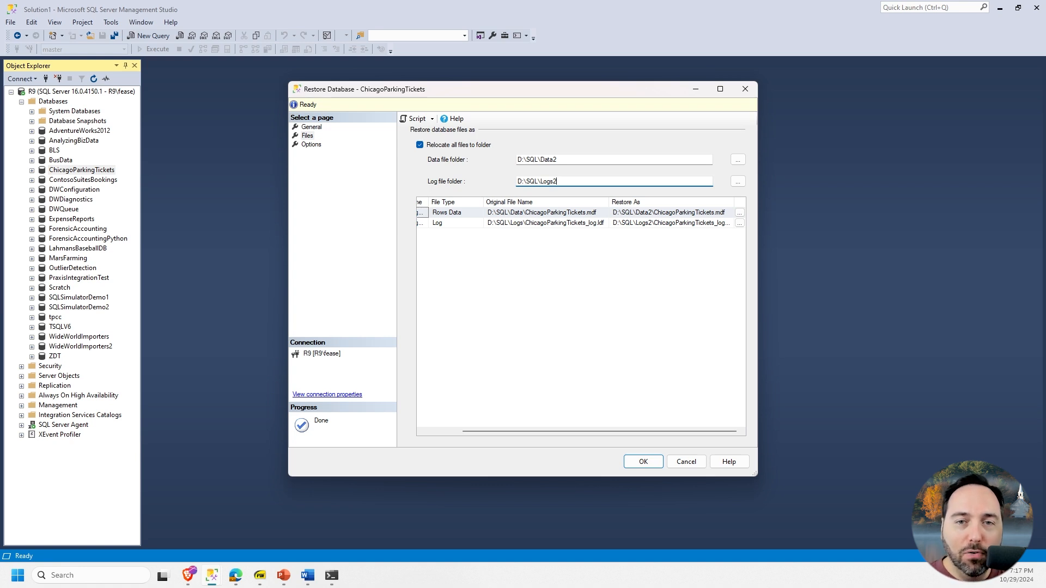
{"action": "left_click", "coordinate": [419, 145]}
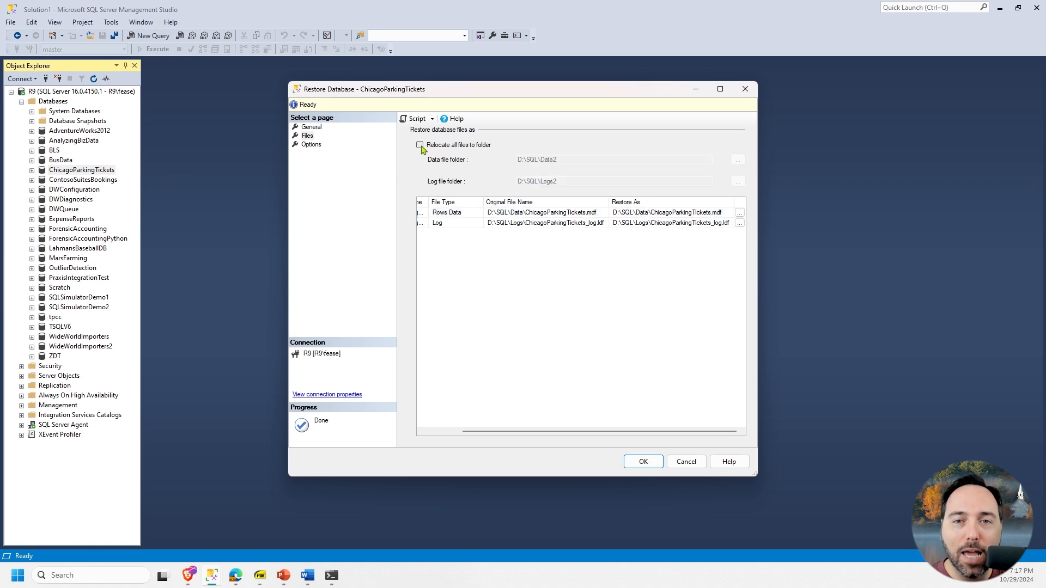
- Set the restore to overwrite the existing database (WITH REPLACE)
{"action": "left_click", "coordinate": [309, 145]}
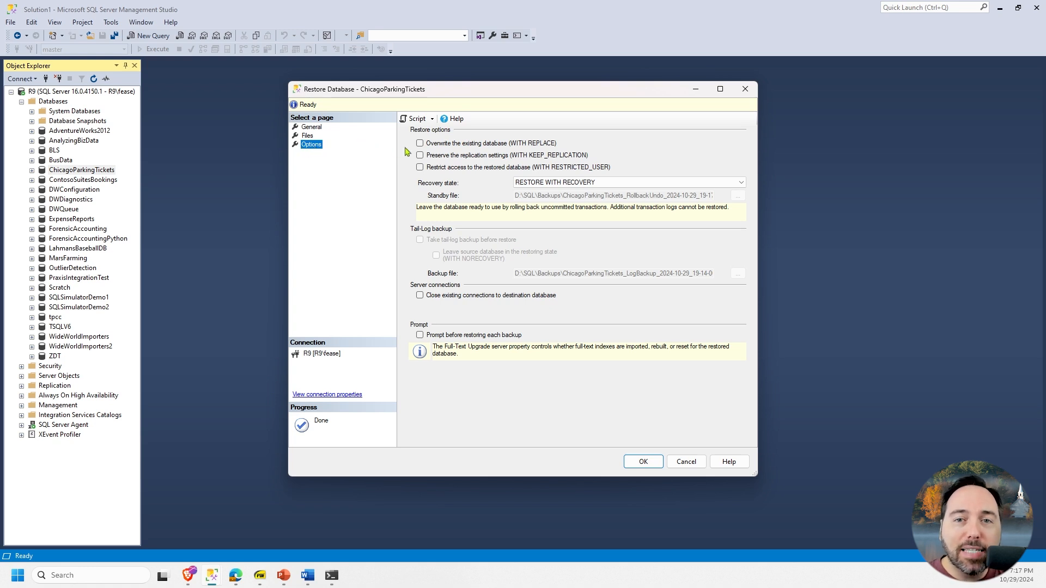
{"action": "left_click", "coordinate": [442, 146]}
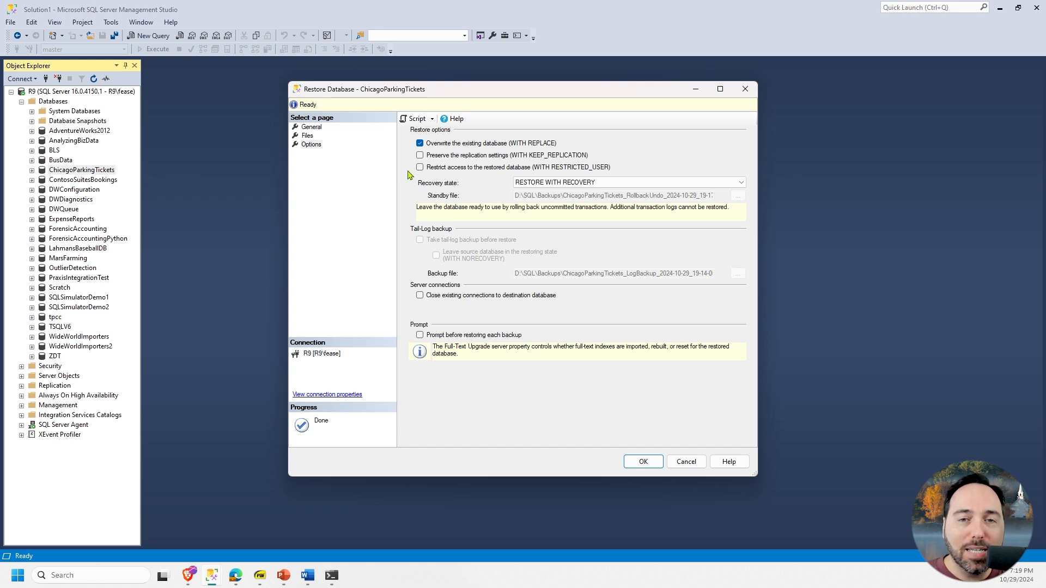
- Try the RESTORE WITH NORECOVERY and RESTORE WITH STANDBY recovery states, and return to RESTORE WITH RECOVERY
{"action": "left_click", "coordinate": [742, 184]}
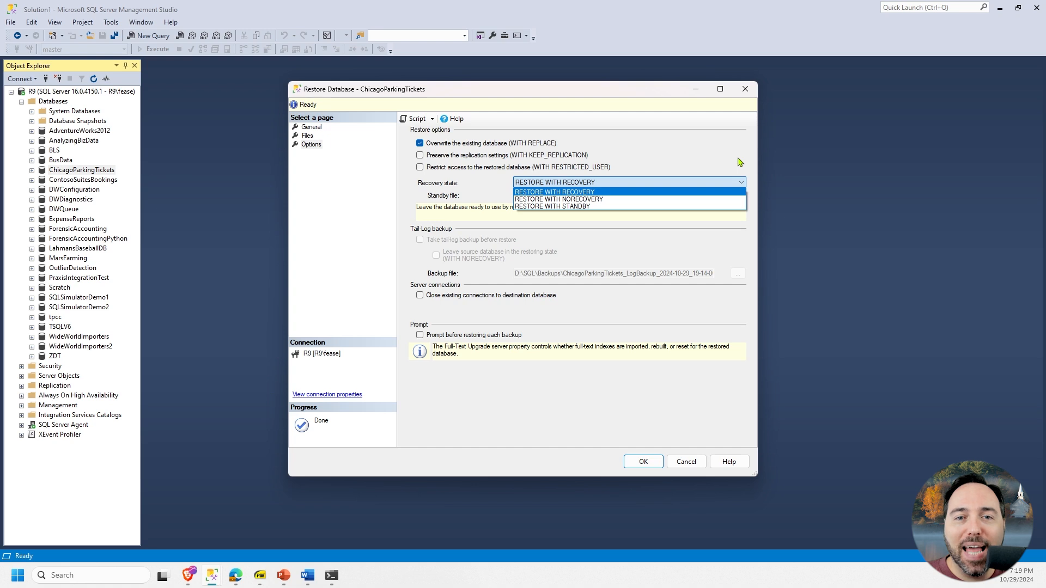
{"action": "key", "text": "Down"}
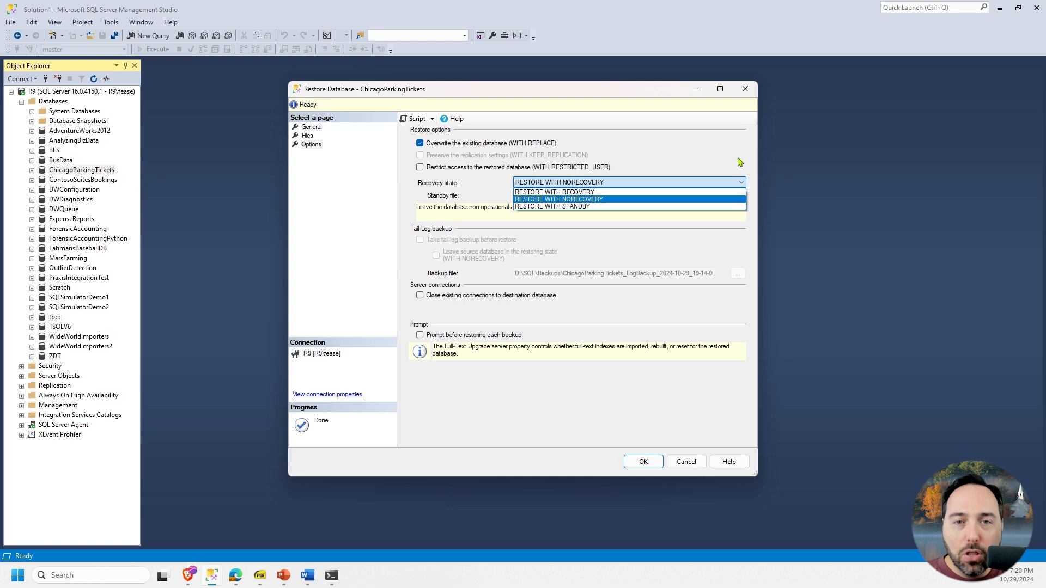
{"action": "left_click", "coordinate": [728, 207]}
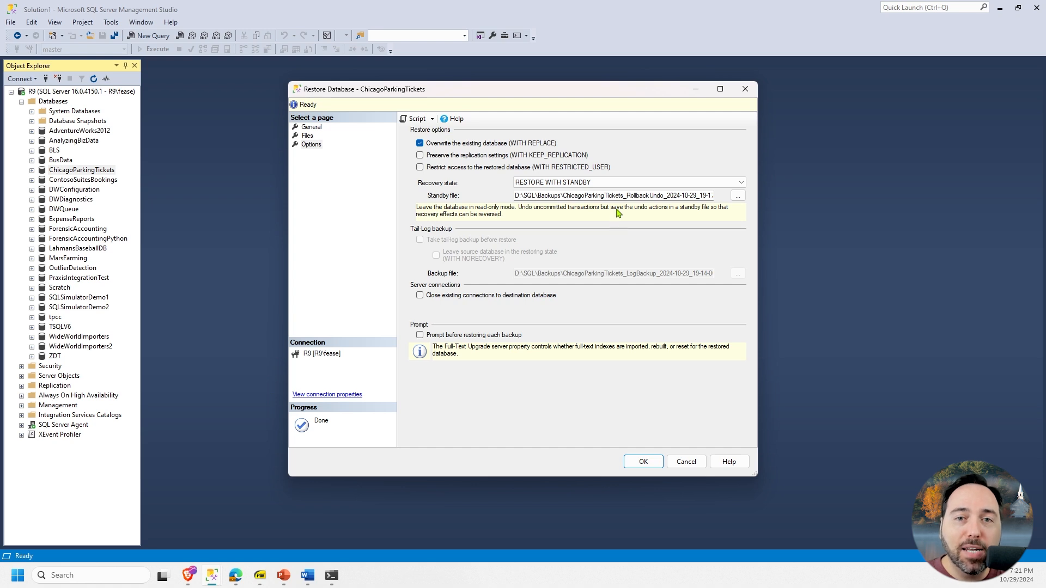
{"action": "left_click", "coordinate": [619, 184]}
{"action": "left_click", "coordinate": [619, 194]}
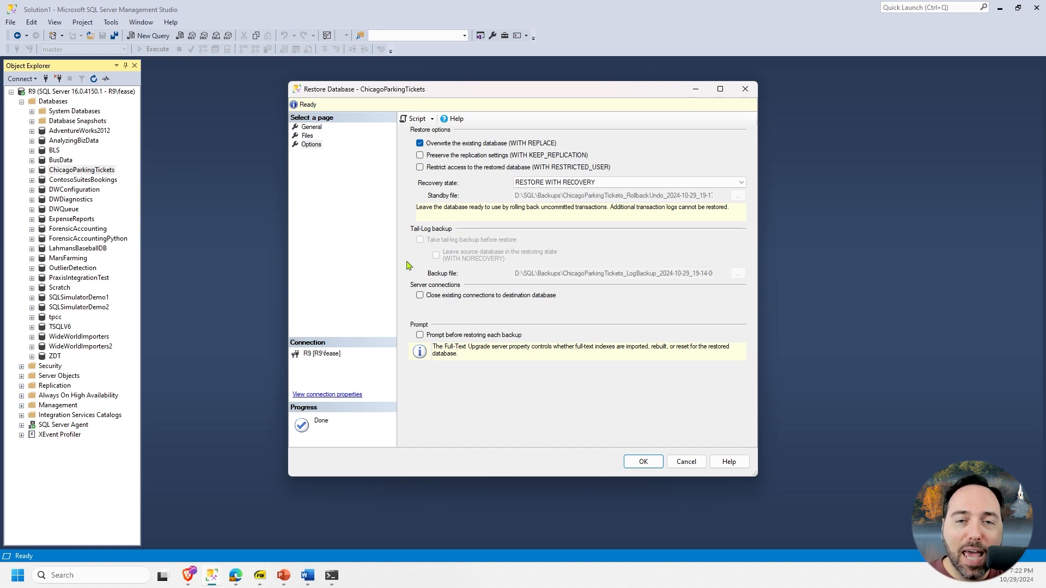
- Enable closing existing connections to the destination database and script the restore to a new query editor window
{"action": "left_click", "coordinate": [419, 296]}
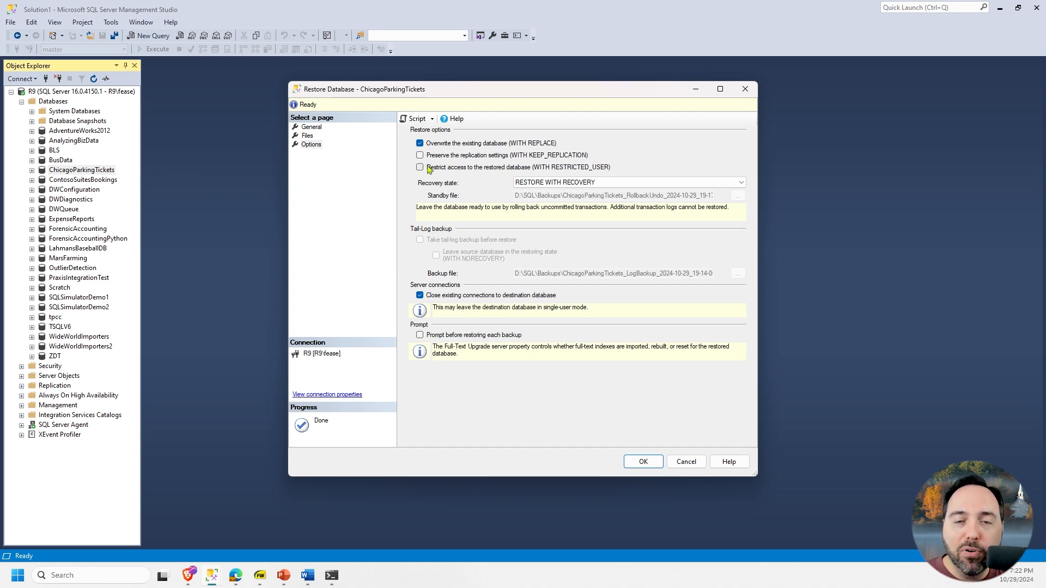
{"action": "left_click", "coordinate": [435, 119]}
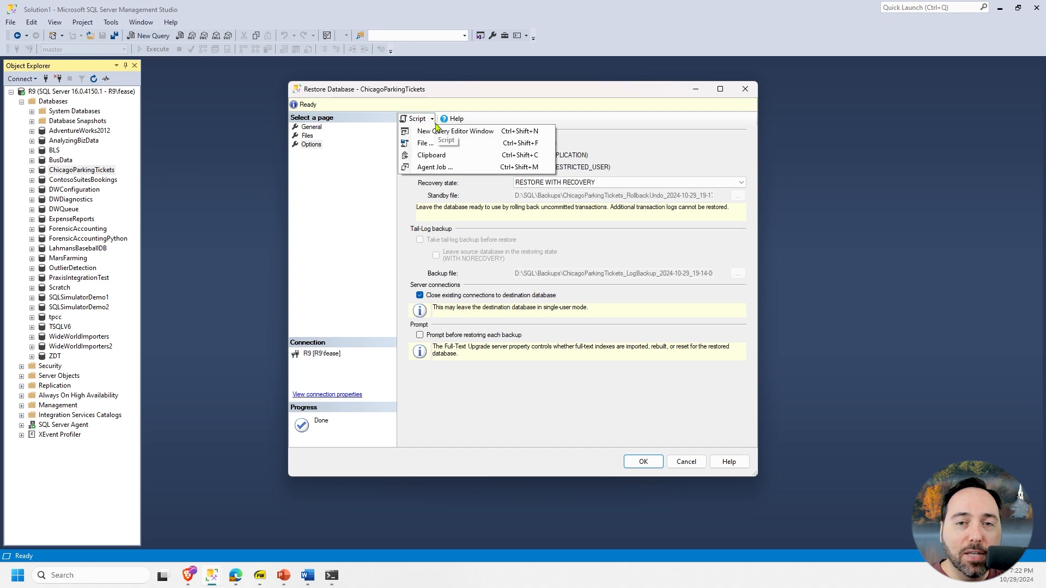
{"action": "left_click", "coordinate": [441, 133]}
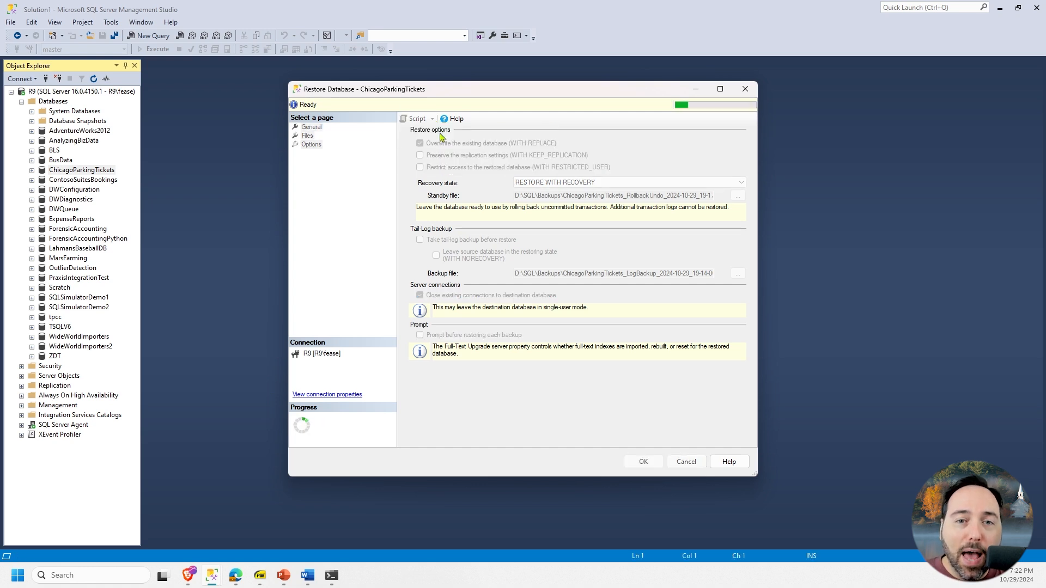
- Uncover the generated restore script, enlarge it to 133%, and examine its statements
{"action": "left_click_drag", "start_coordinate": [450, 94], "coordinate": [448, 125]}
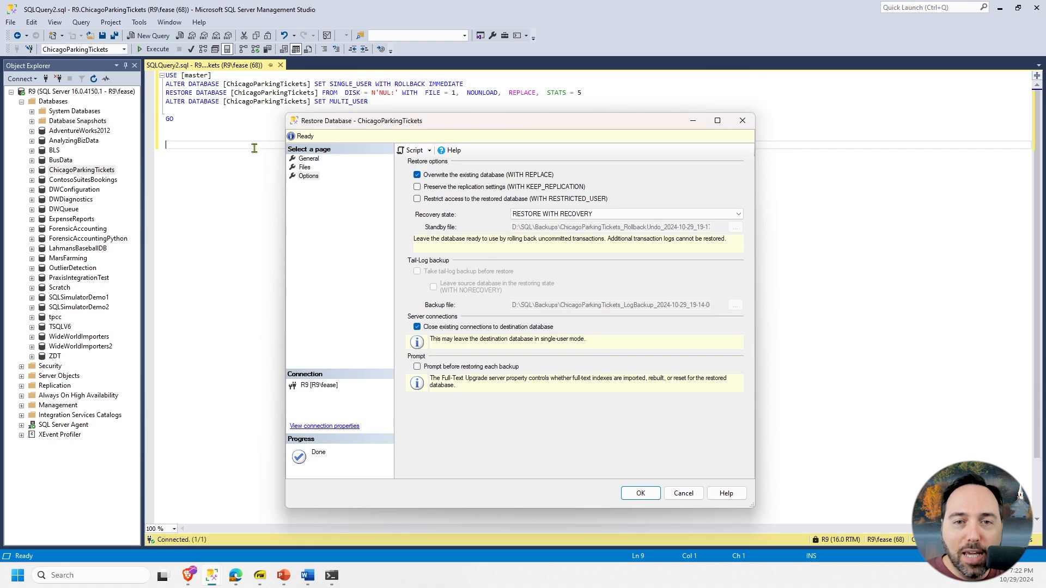
{"action": "left_click_drag", "start_coordinate": [338, 93], "coordinate": [396, 92]}
{"action": "left_click", "coordinate": [388, 179]}
{"action": "scroll", "coordinate": [389, 180], "scroll_direction": "up", "scroll_amount": 4}
{"action": "scroll", "coordinate": [389, 179], "scroll_direction": "down", "scroll_amount": 1}
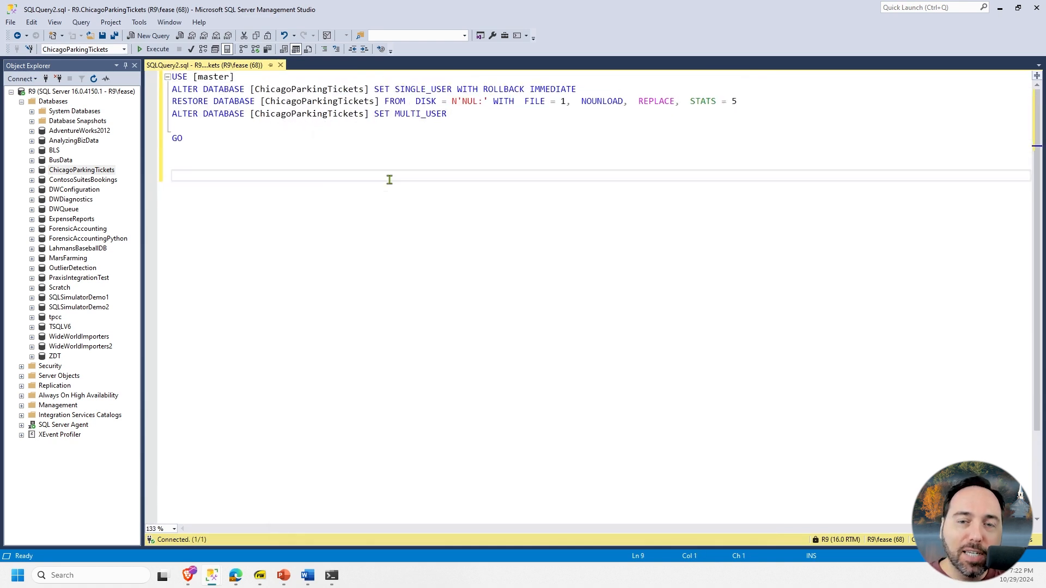
- Run the ChicagoParkingTickets restore from the dialog, and check its error details and general source settings
{"action": "key", "text": "alt+Tab"}
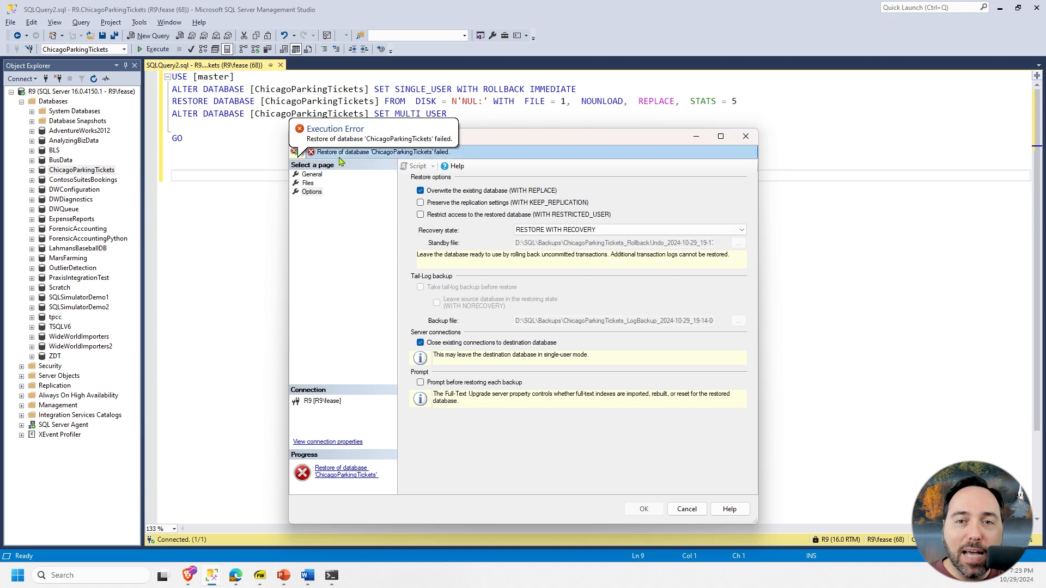
{"action": "left_click", "coordinate": [339, 155]}
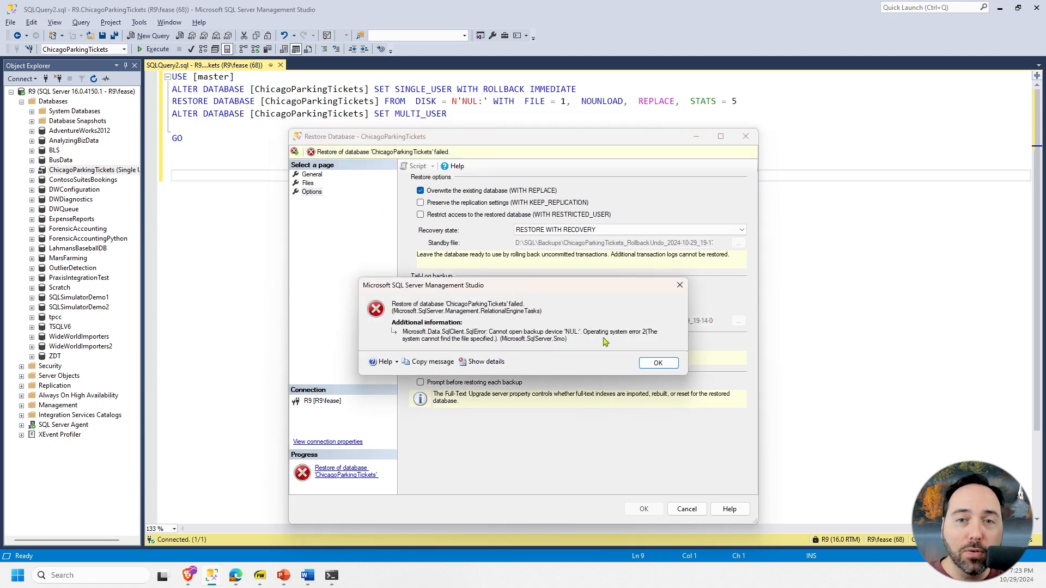
{"action": "left_click", "coordinate": [648, 365]}
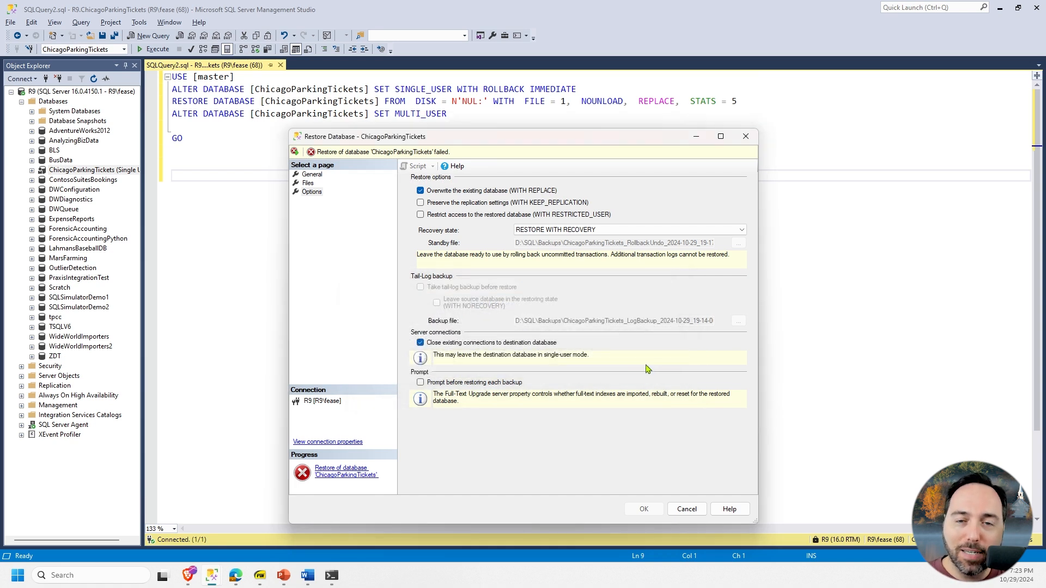
{"action": "left_click", "coordinate": [313, 174]}
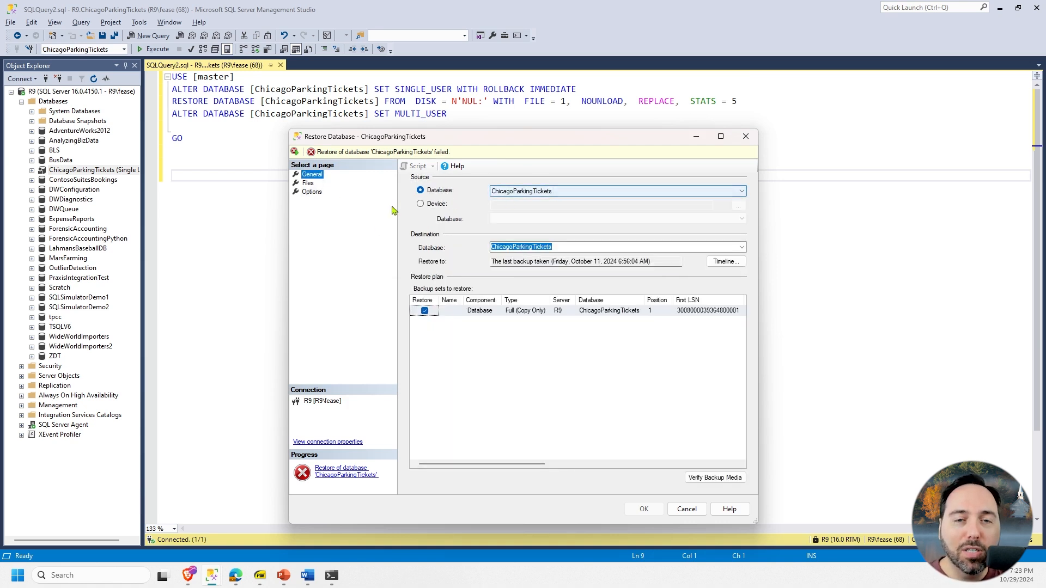
- Switch the restore source to a backup device using the file D:\SQL\Backups\ChicagoParkingTickets.bak
{"action": "left_click", "coordinate": [440, 207]}
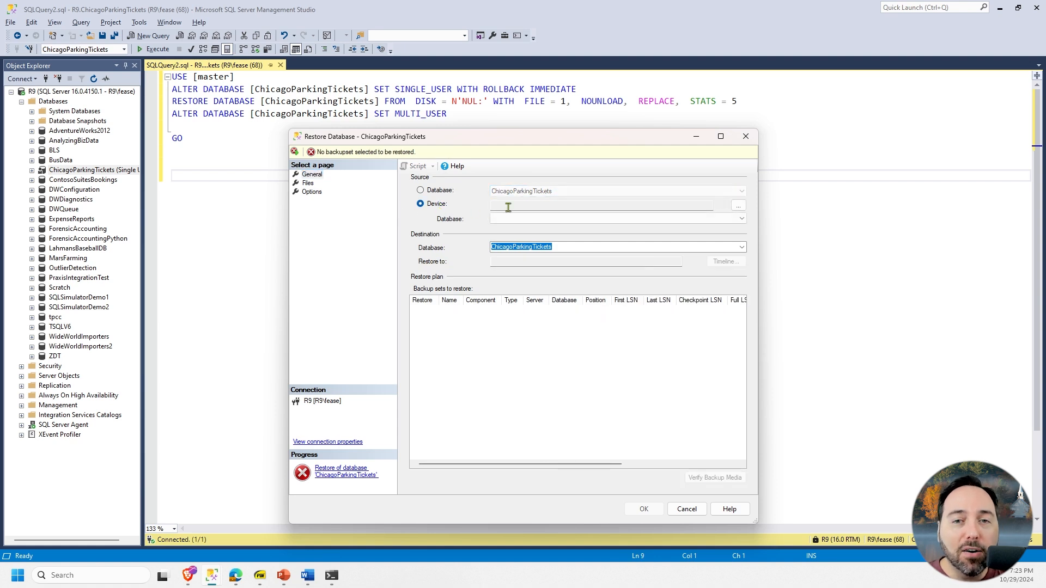
{"action": "left_click", "coordinate": [738, 206]}
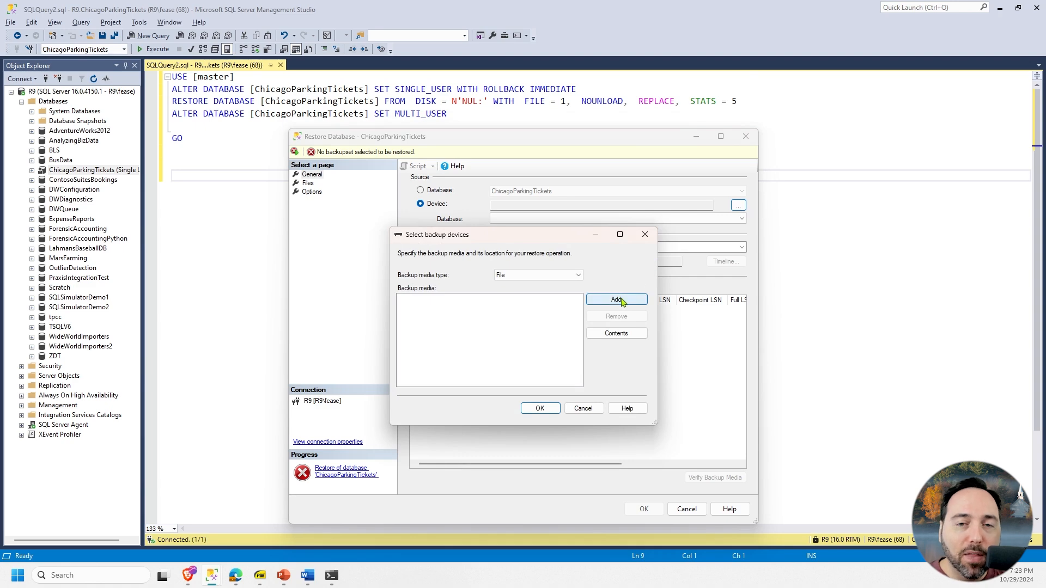
{"action": "left_click", "coordinate": [617, 299]}
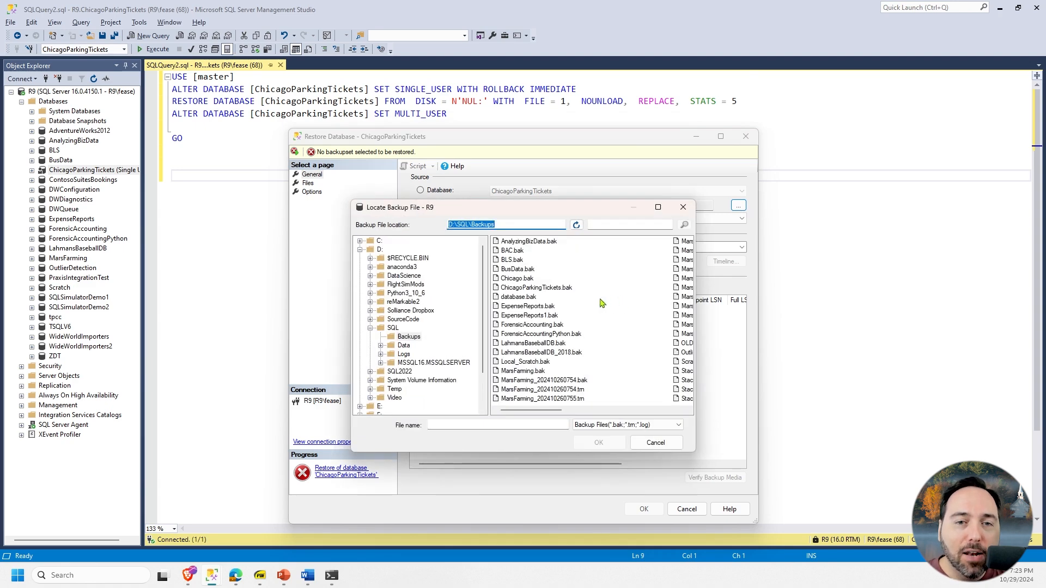
{"action": "left_click", "coordinate": [526, 288]}
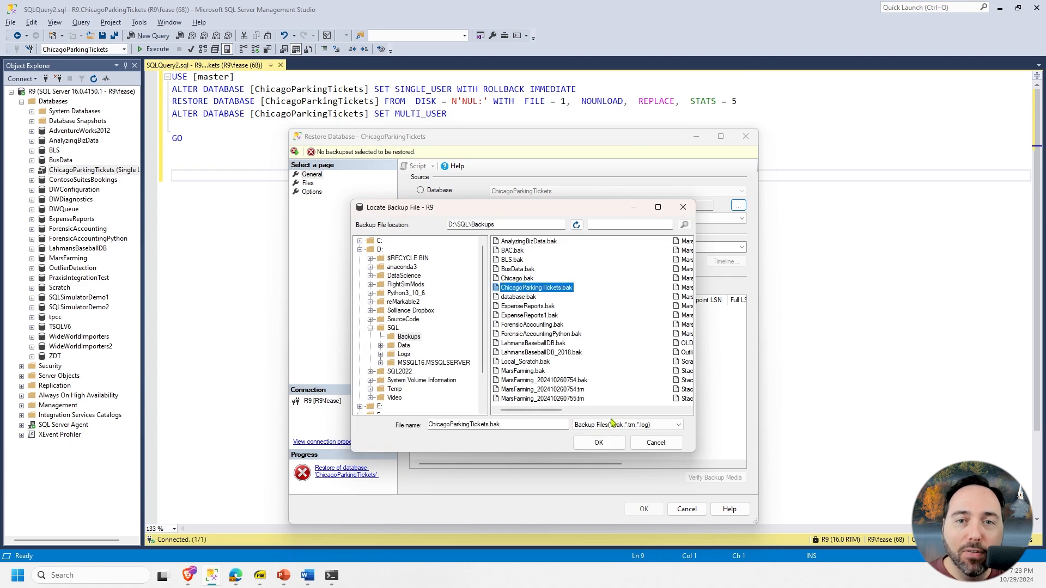
{"action": "left_click", "coordinate": [598, 443]}
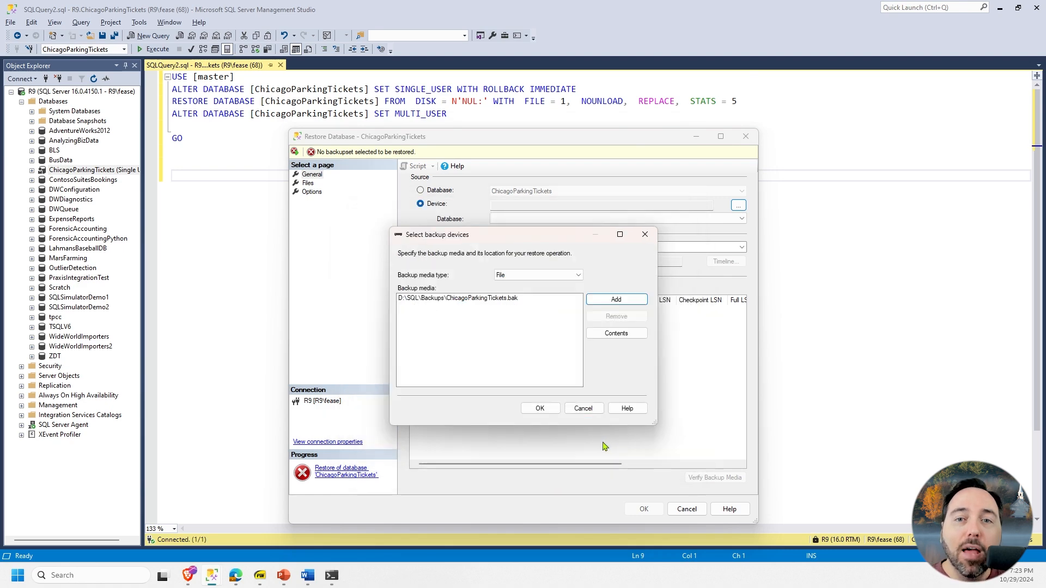
{"action": "left_click", "coordinate": [540, 408]}
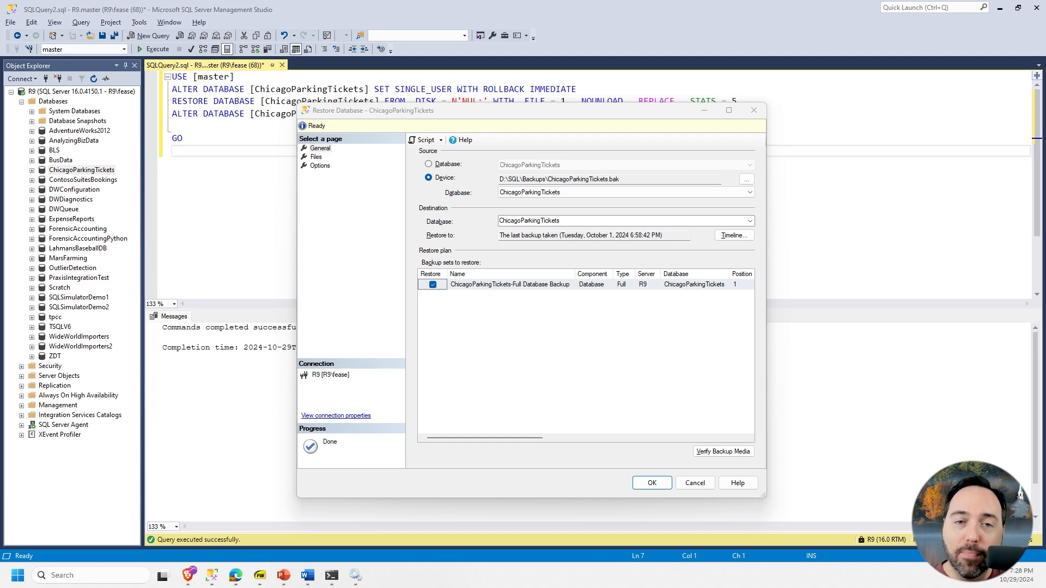
- Script the ChicagoParkingTickets restore from the backup file, and run the restore to completion
{"action": "left_click", "coordinate": [423, 140]}
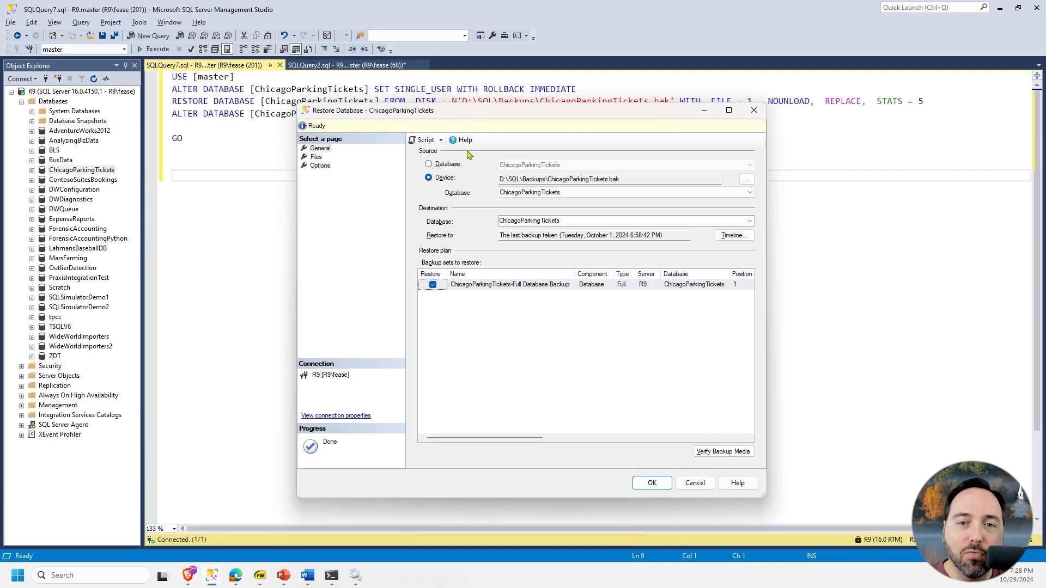
{"action": "left_click", "coordinate": [646, 505]}
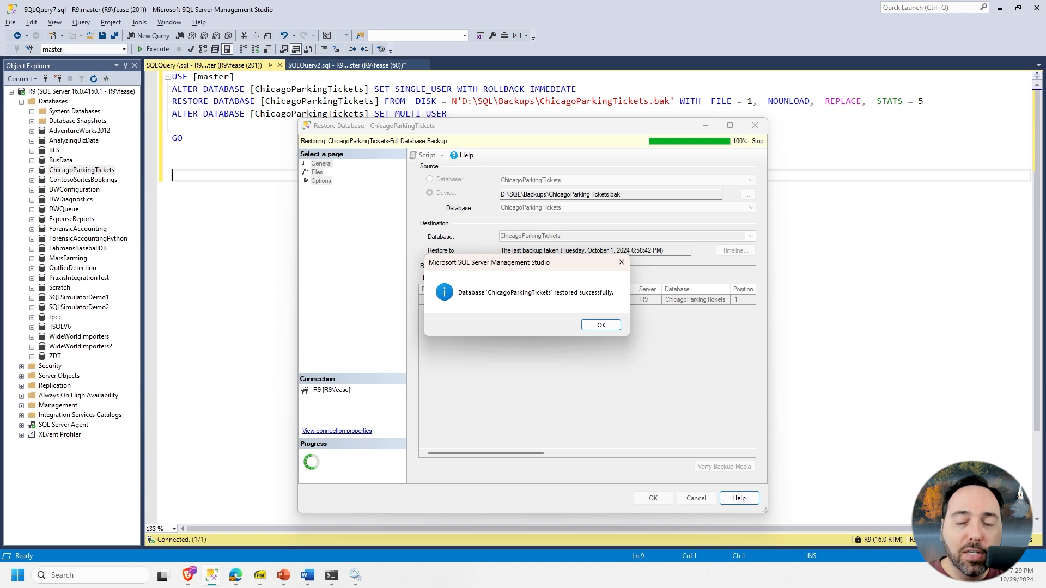
{"action": "left_click", "coordinate": [609, 328]}
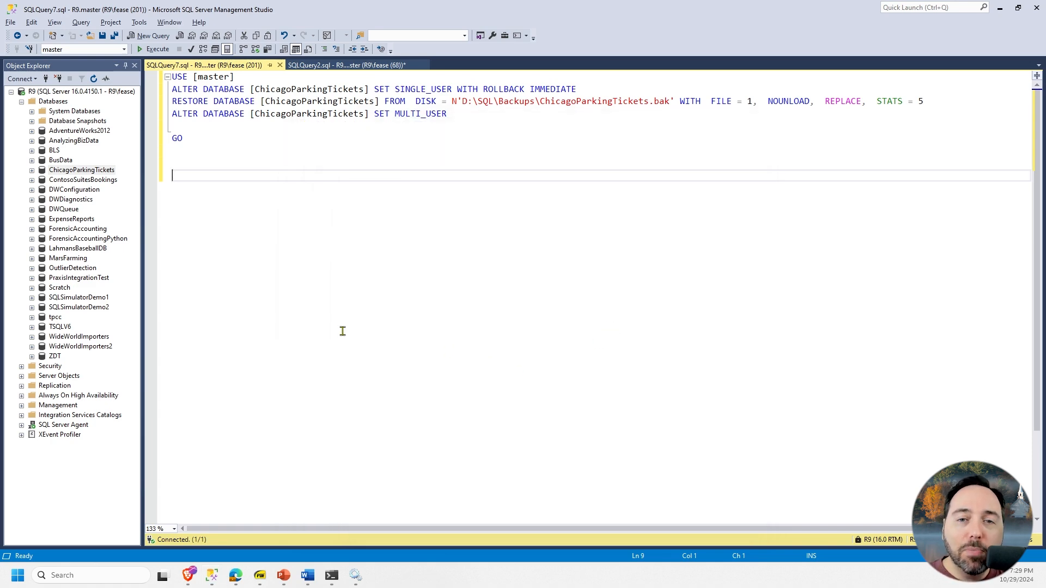
- Open a database restore for AnalyzingBizData and script its default restore plan
{"action": "right_click", "coordinate": [80, 141]}
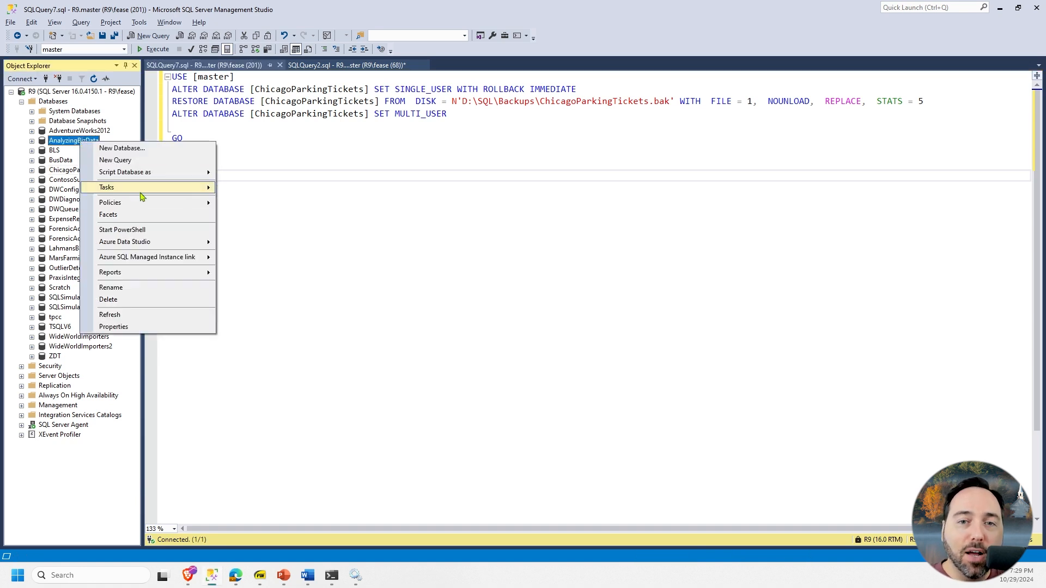
{"action": "mouse_move", "coordinate": [140, 195]}
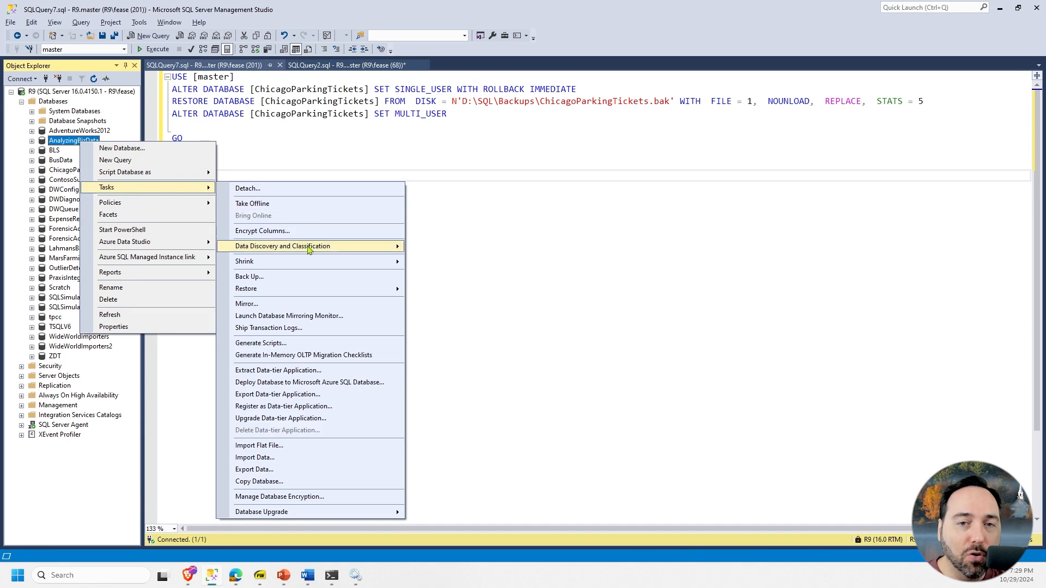
{"action": "mouse_move", "coordinate": [336, 296]}
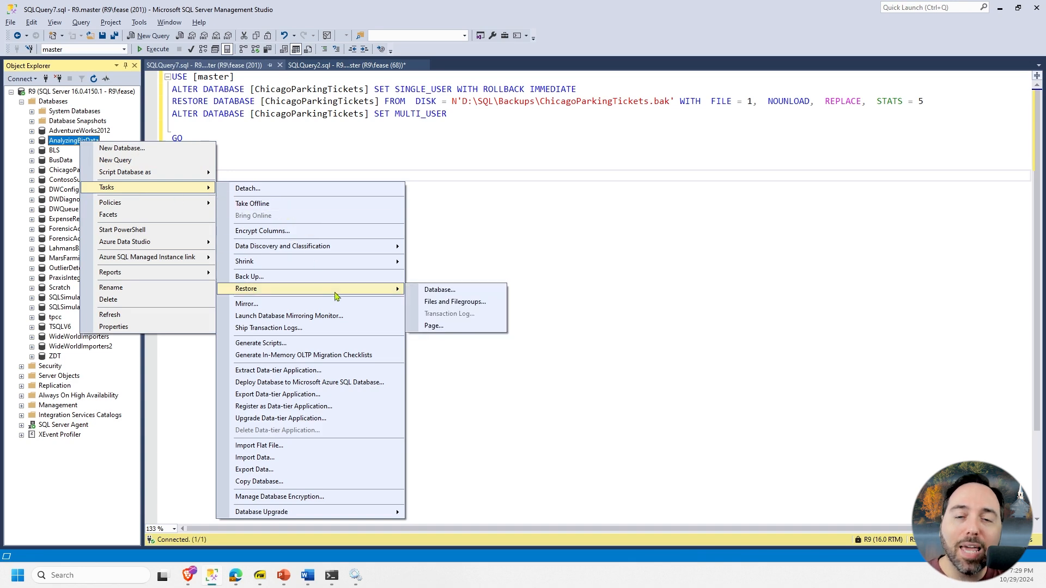
{"action": "left_click", "coordinate": [497, 289]}
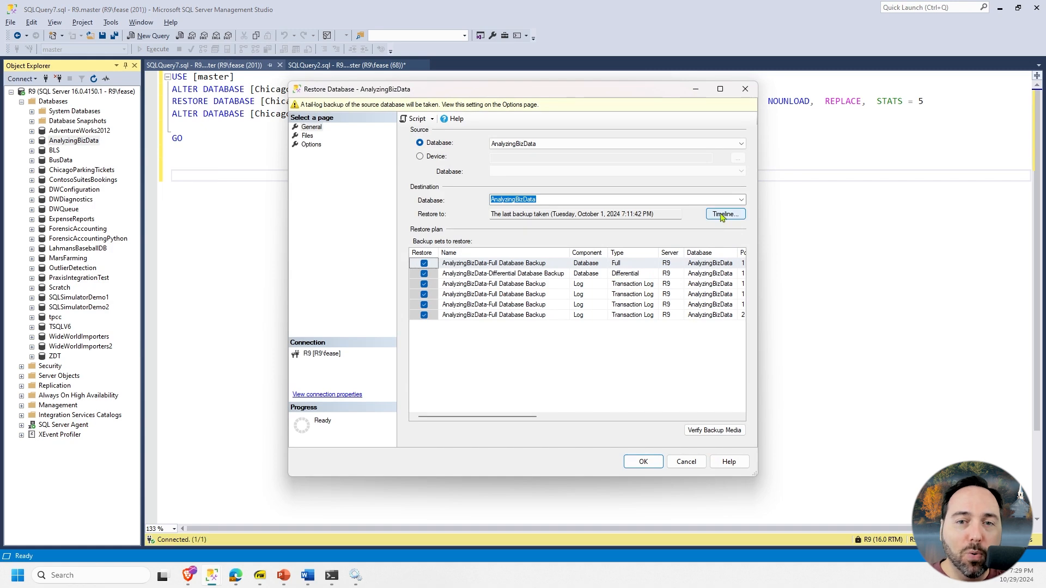
{"action": "left_click", "coordinate": [418, 118]}
{"action": "mouse_move", "coordinate": [457, 94]}
{"action": "left_mouse_down"}
{"action": "mouse_move", "coordinate": [467, 141]}
{"action": "mouse_move", "coordinate": [466, 99]}
{"action": "left_mouse_up"}
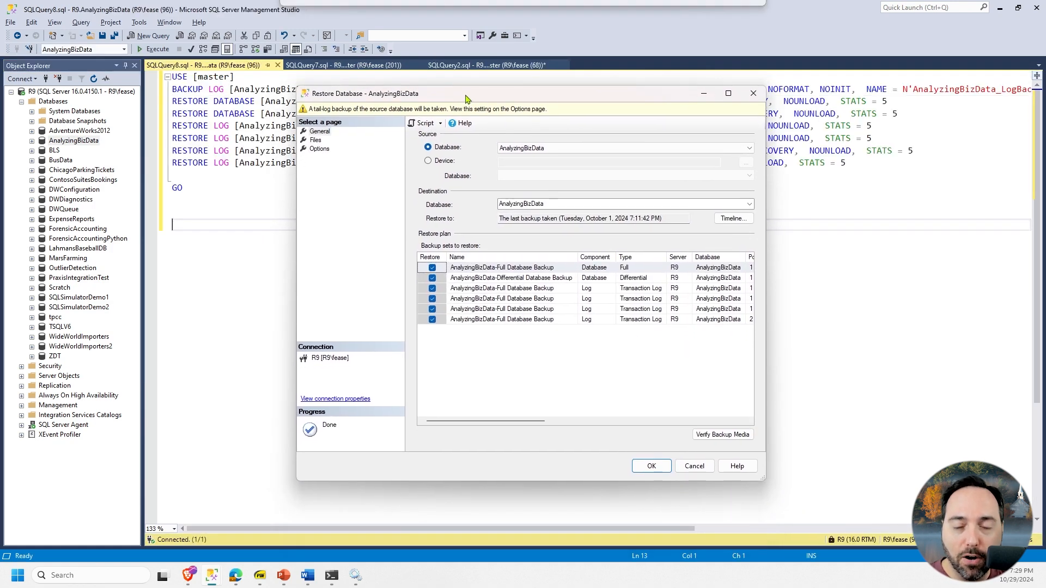
- Examine the AnalyzingBizData backup timeline and the start and finish dates of the backup sets to restore
{"action": "left_click", "coordinate": [733, 218]}
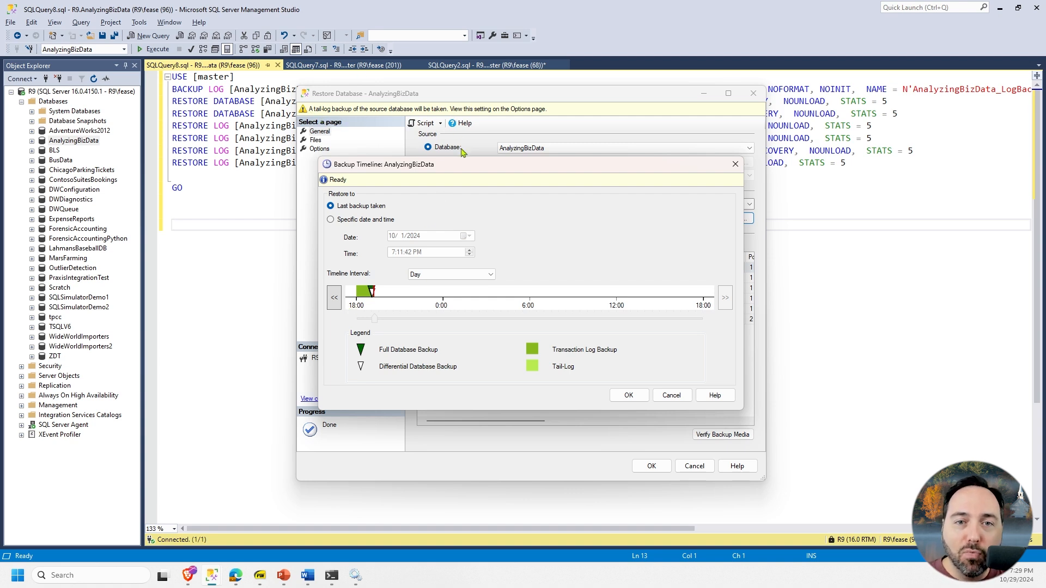
{"action": "left_click", "coordinate": [672, 395]}
{"action": "left_click_drag", "start_coordinate": [538, 422], "coordinate": [742, 428]}
{"action": "left_click", "coordinate": [629, 321]}
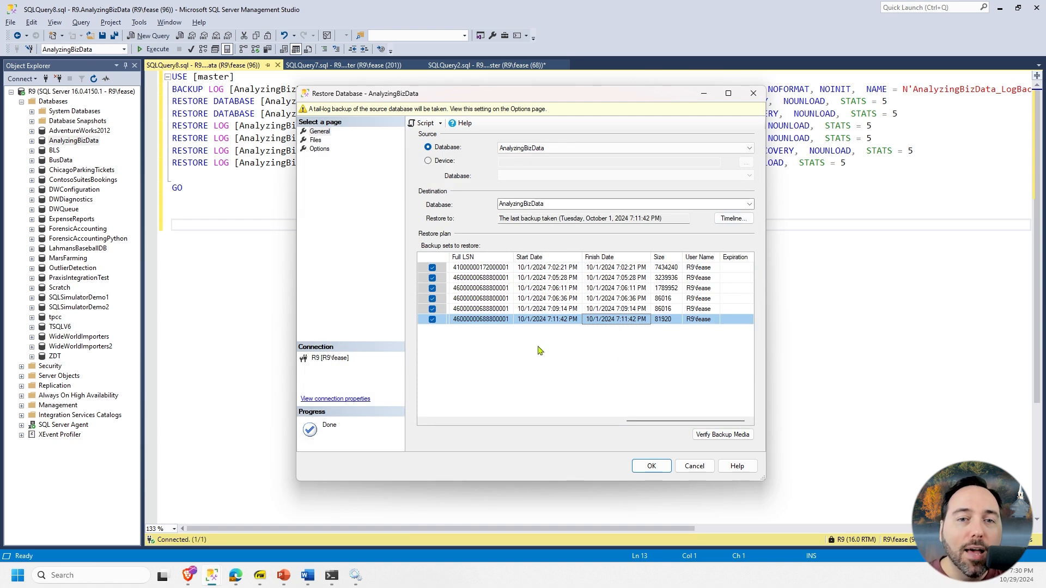
{"action": "left_click", "coordinate": [613, 311]}
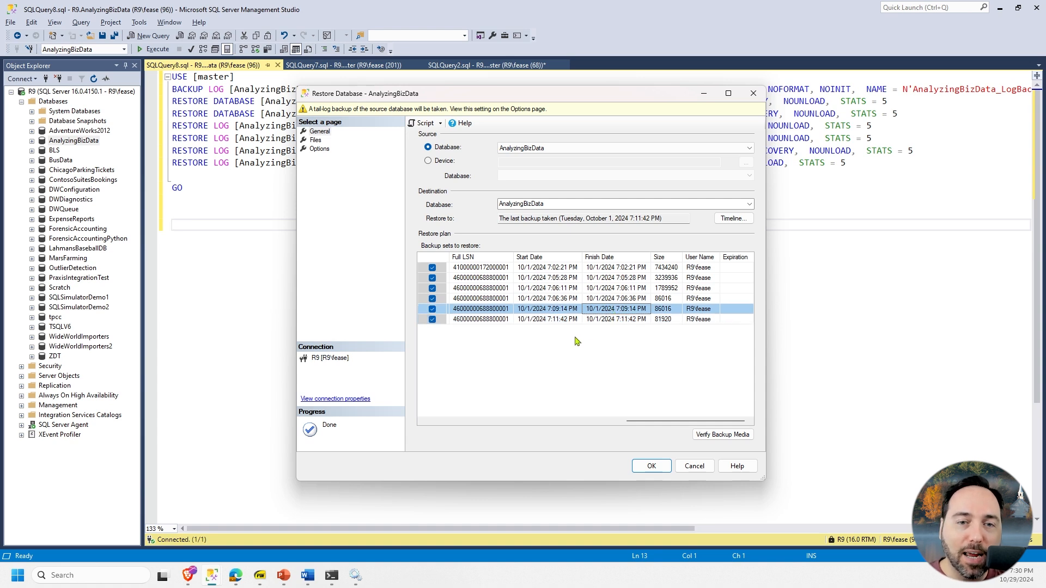
{"action": "left_click", "coordinate": [593, 299]}
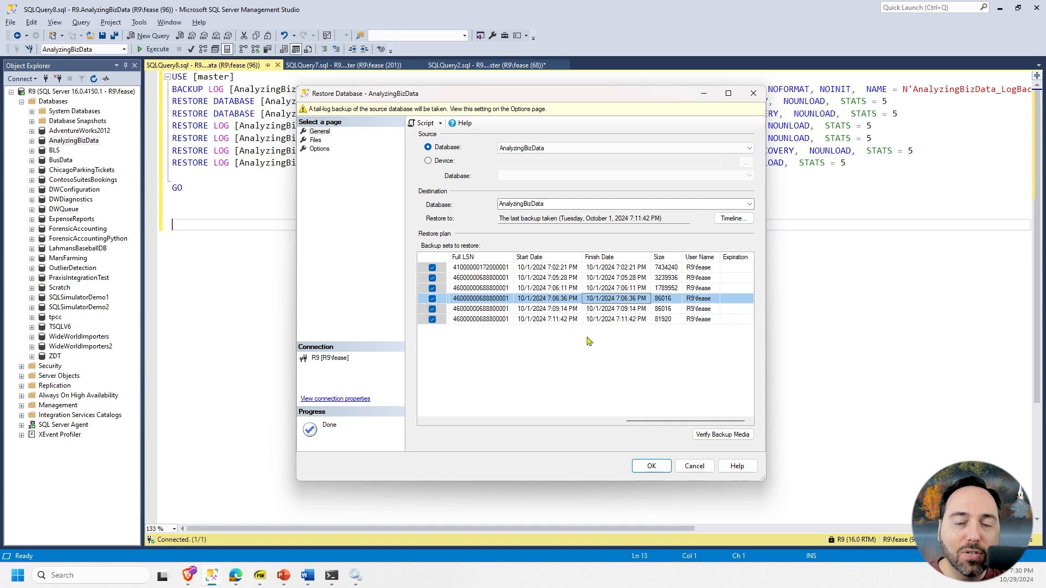
{"action": "left_click", "coordinate": [613, 288]}
{"action": "left_click", "coordinate": [615, 278]}
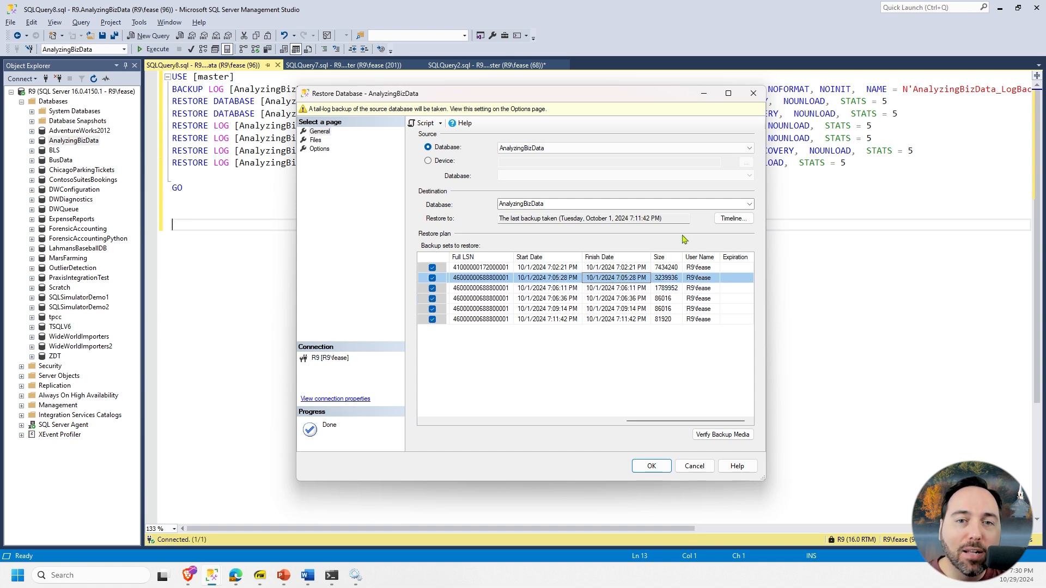
- Set the AnalyzingBizData restore point to the specific date and time 10/1/2024 7:08:42 PM, and check the restore plan
{"action": "left_click", "coordinate": [732, 221]}
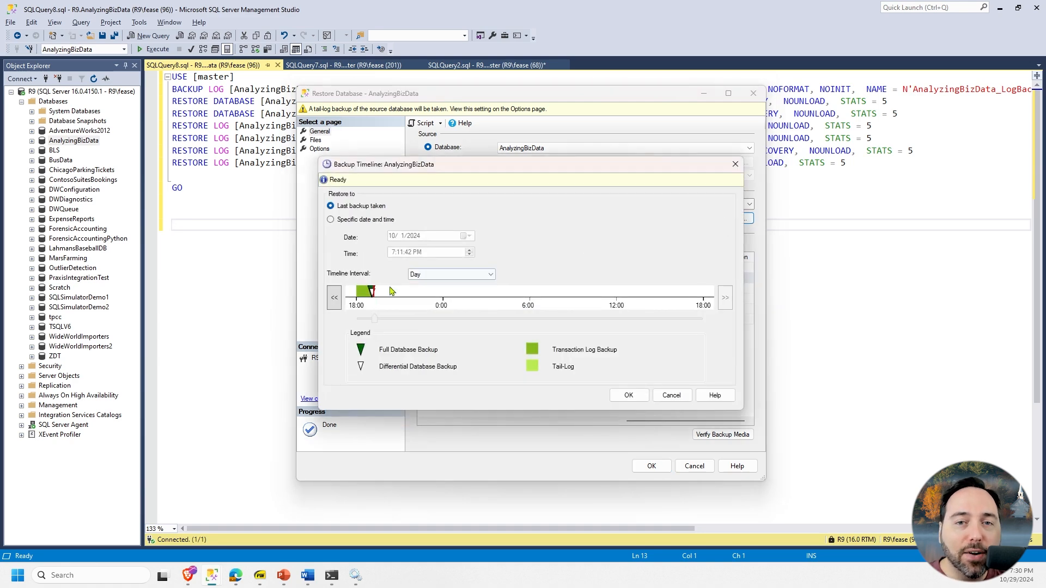
{"action": "left_click", "coordinate": [331, 220]}
{"action": "left_click", "coordinate": [399, 254]}
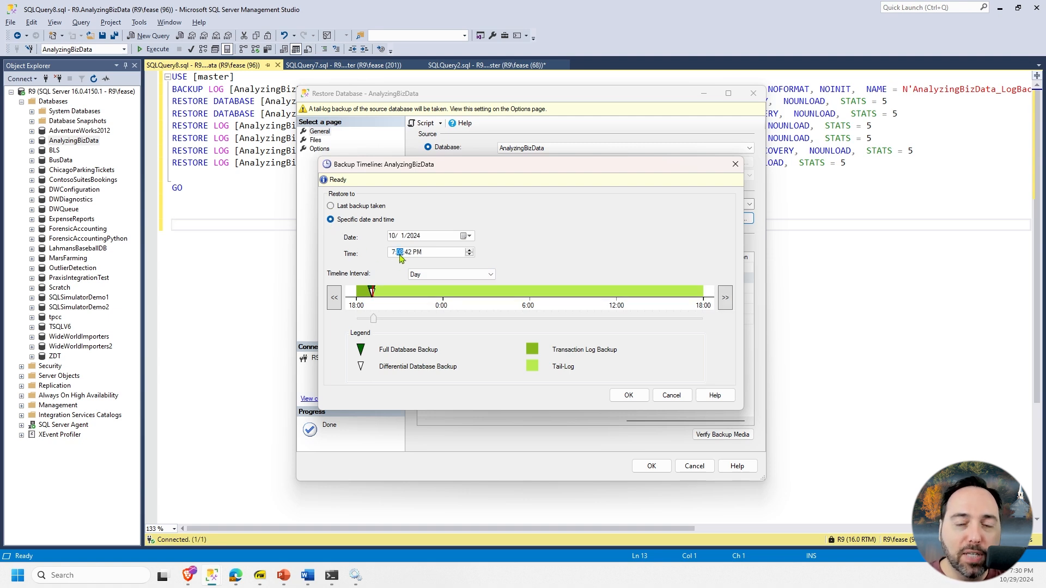
{"action": "left_click", "coordinate": [626, 394]}
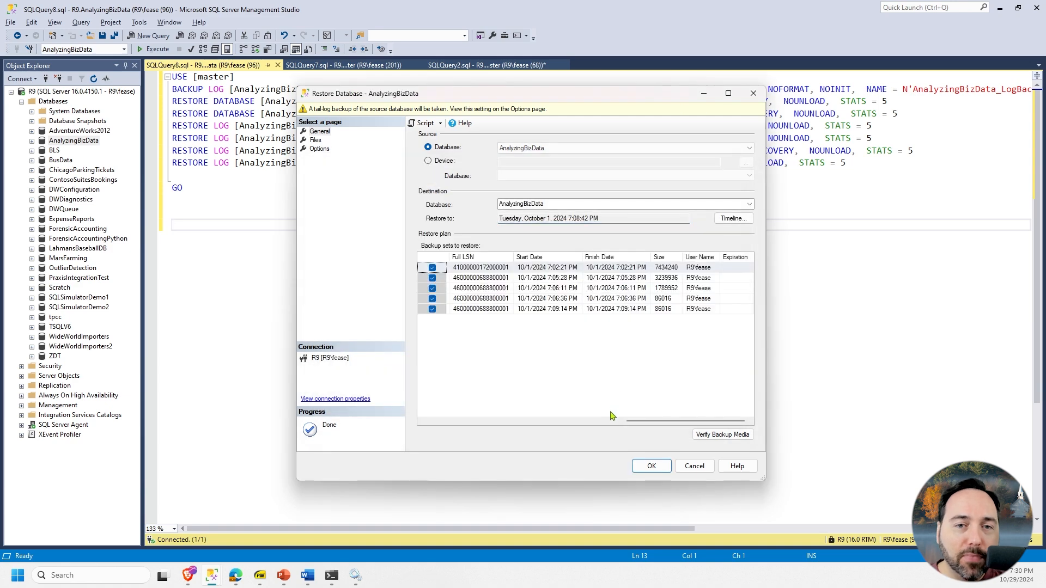
{"action": "left_click_drag", "start_coordinate": [642, 423], "coordinate": [649, 366]}
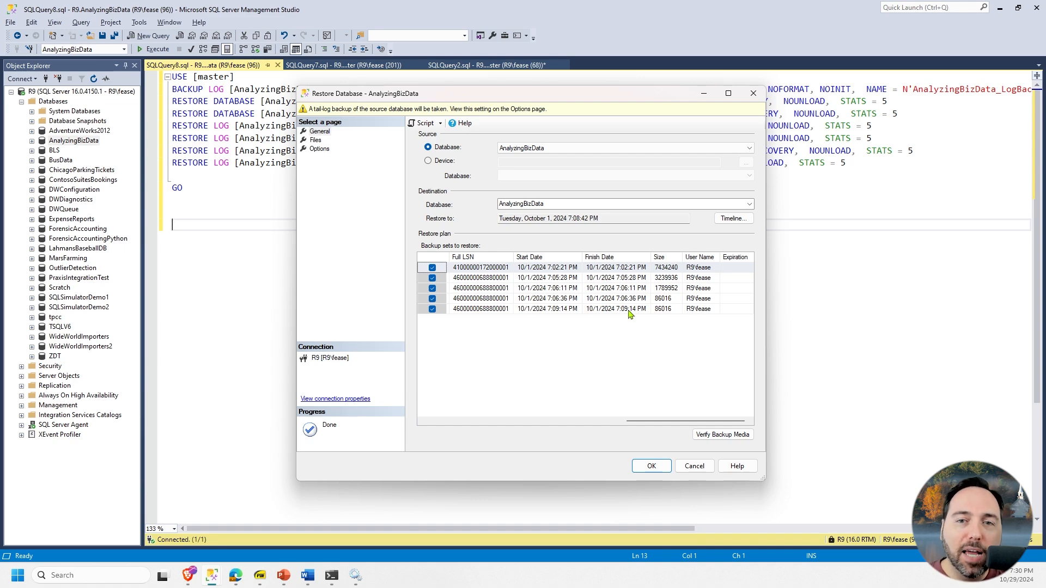
- Change the restore point's time to 7:12:42 PM in the backup timeline and review the names of the planned backup sets
{"action": "left_click", "coordinate": [718, 218]}
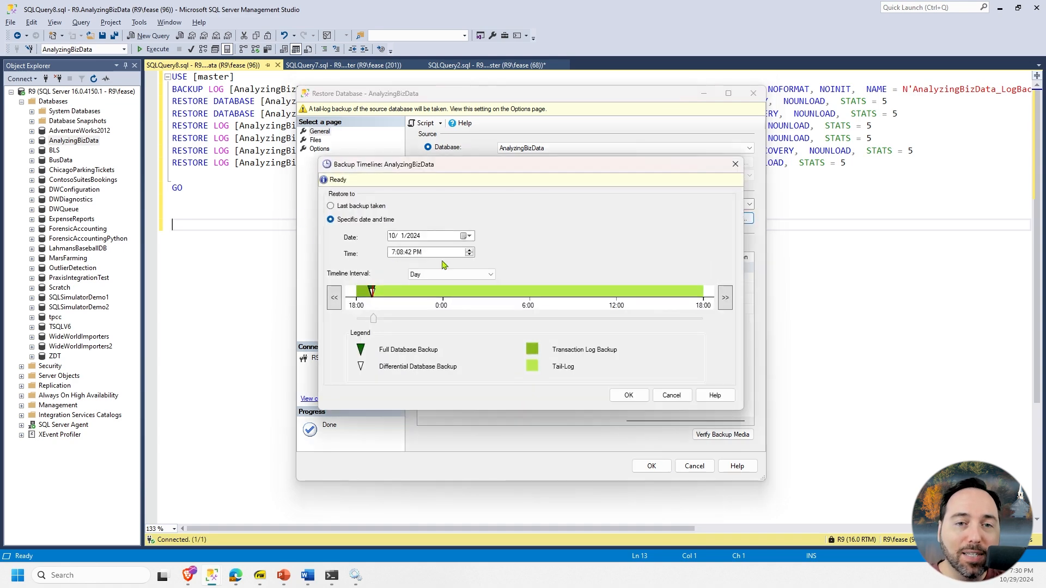
{"action": "left_click", "coordinate": [399, 253]}
{"action": "type", "text": "12"}
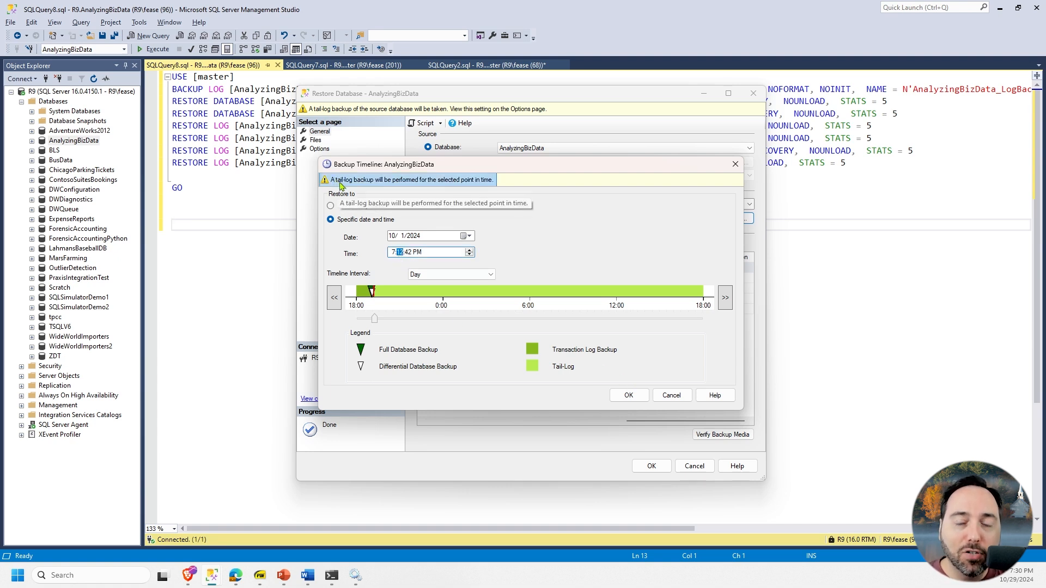
{"action": "left_click", "coordinate": [628, 395]}
{"action": "left_click_drag", "start_coordinate": [645, 423], "coordinate": [444, 424]}
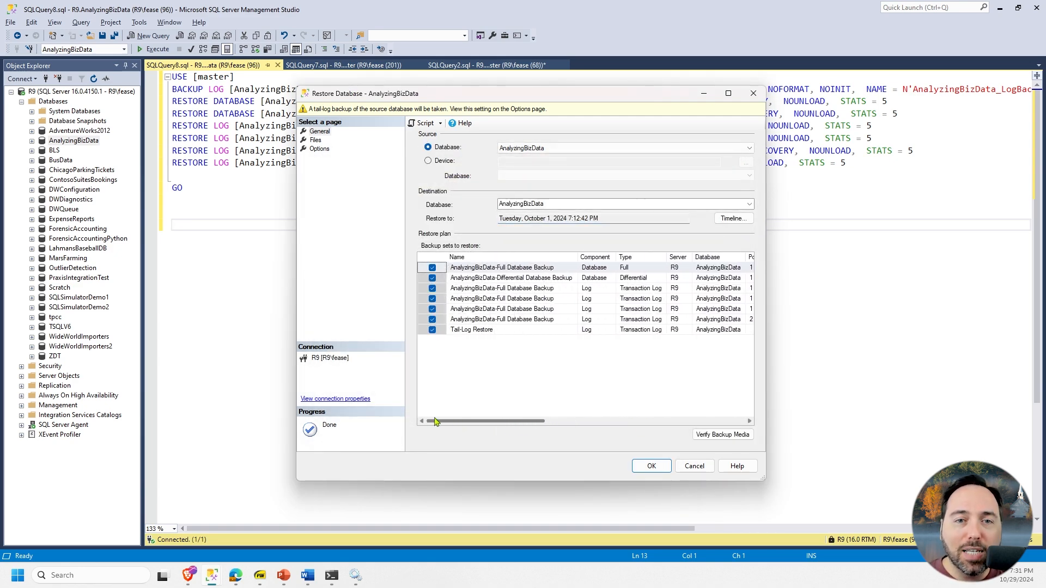
- Check the tail-log entry and backup dates, and script the point-in-time restore before cancelling the dialog without restoring
{"action": "left_click", "coordinate": [511, 328]}
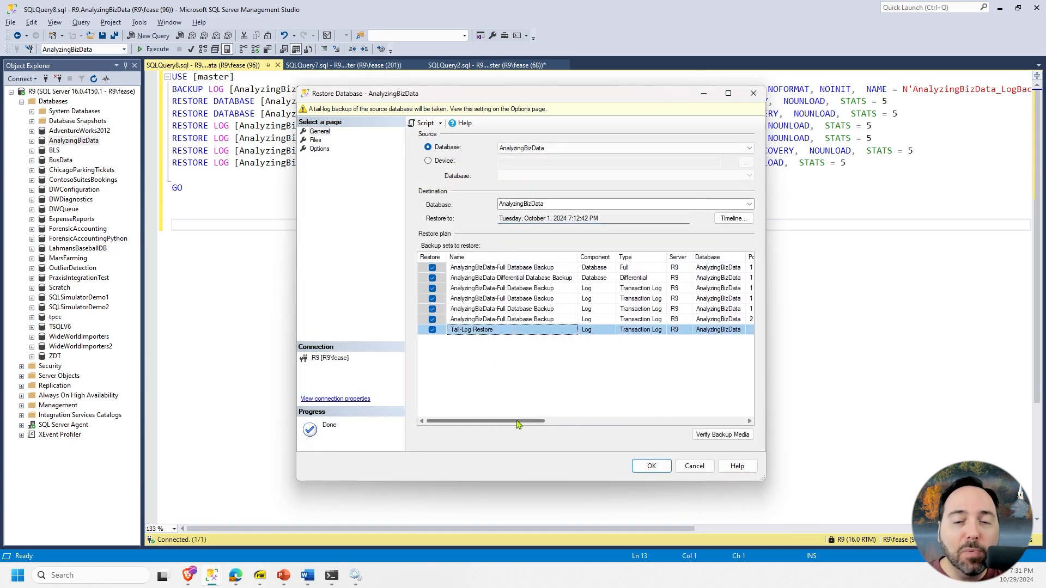
{"action": "left_click_drag", "start_coordinate": [517, 424], "coordinate": [681, 426]}
{"action": "left_click", "coordinate": [703, 320]}
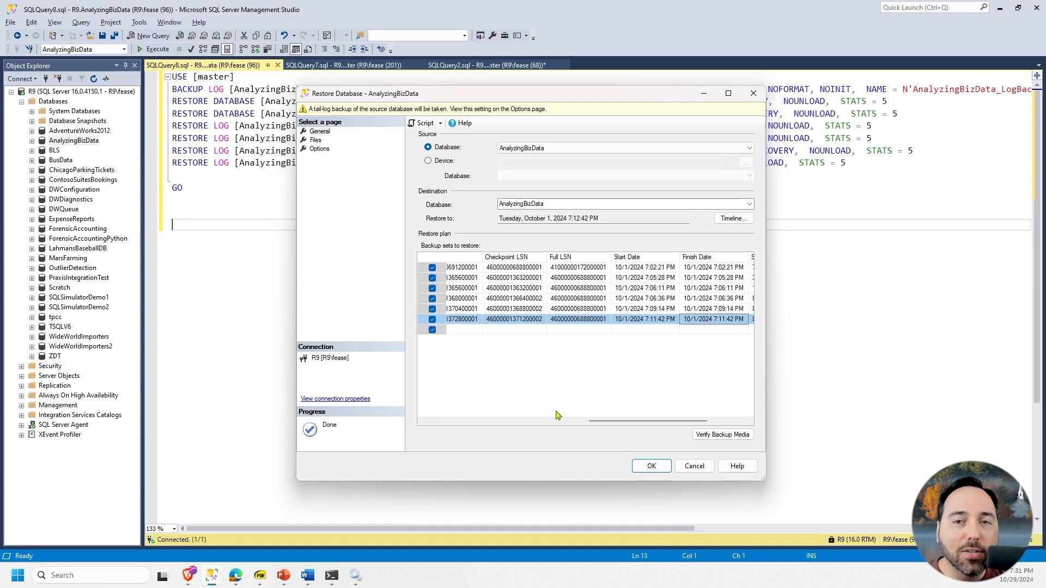
{"action": "left_click", "coordinate": [426, 125]}
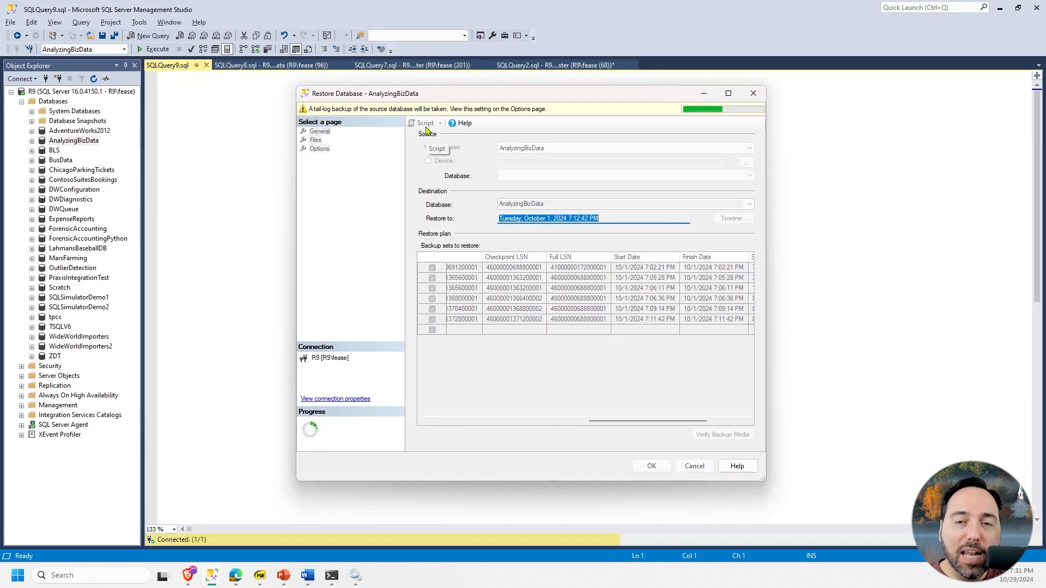
{"action": "left_click", "coordinate": [694, 466]}
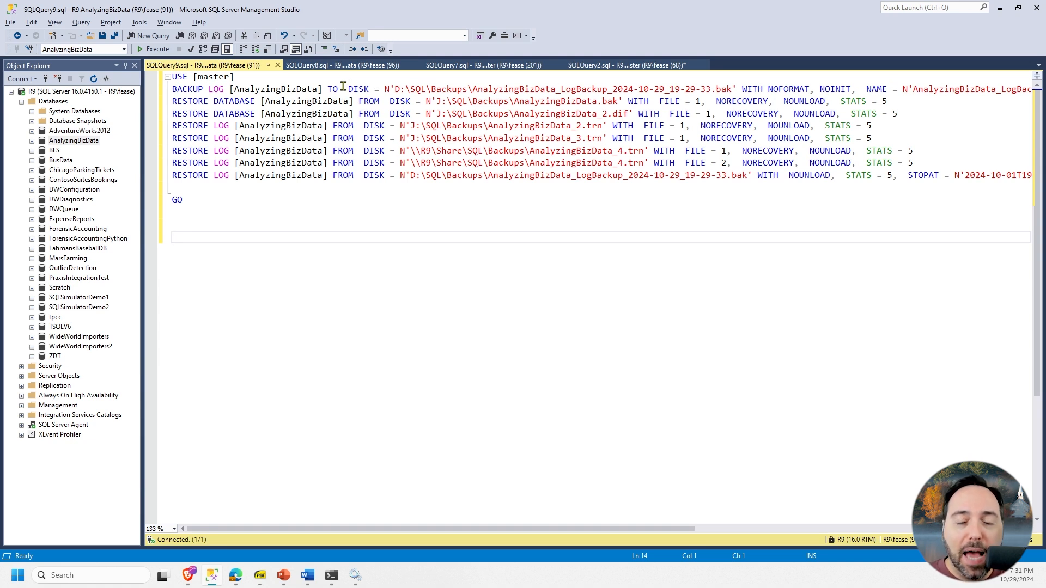
- Look through the other open restore scripts up to SQLQuery2.sql and hide its results pane
{"action": "left_click", "coordinate": [347, 65]}
{"action": "left_click", "coordinate": [460, 65]}
{"action": "left_click", "coordinate": [619, 64]}
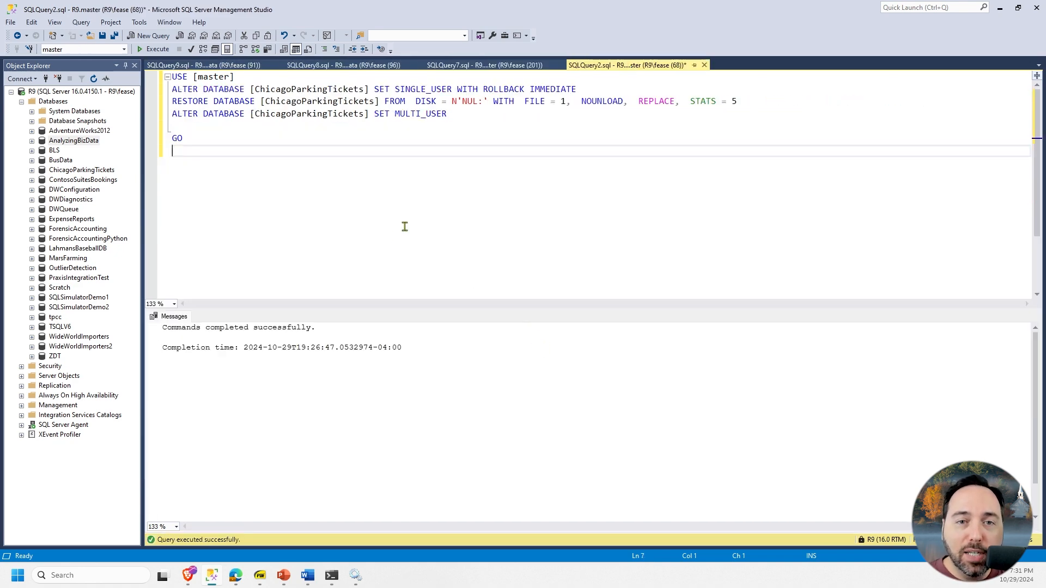
{"action": "key", "text": "ctrl+r"}
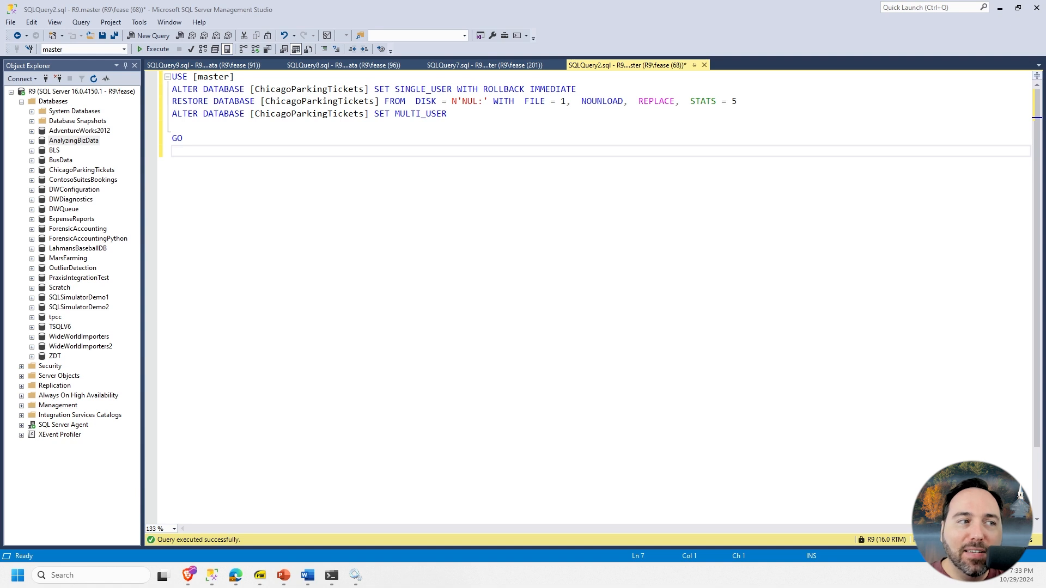
- Close SQLQuery2.sql without saving and execute the ChicagoParkingTickets restore script in SQLQuery7.sql
{"action": "left_click", "coordinate": [704, 65]}
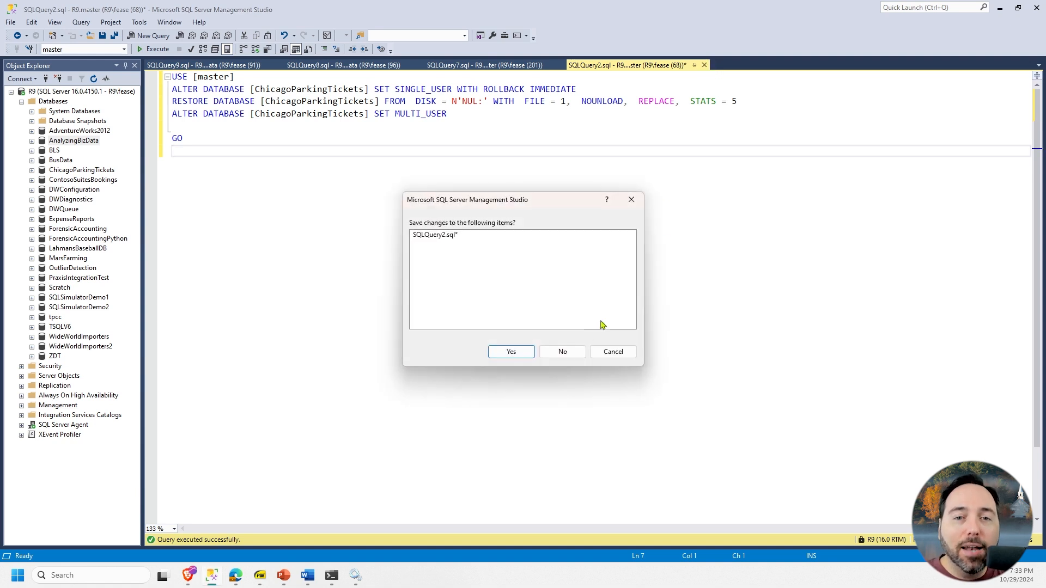
{"action": "left_click", "coordinate": [551, 354]}
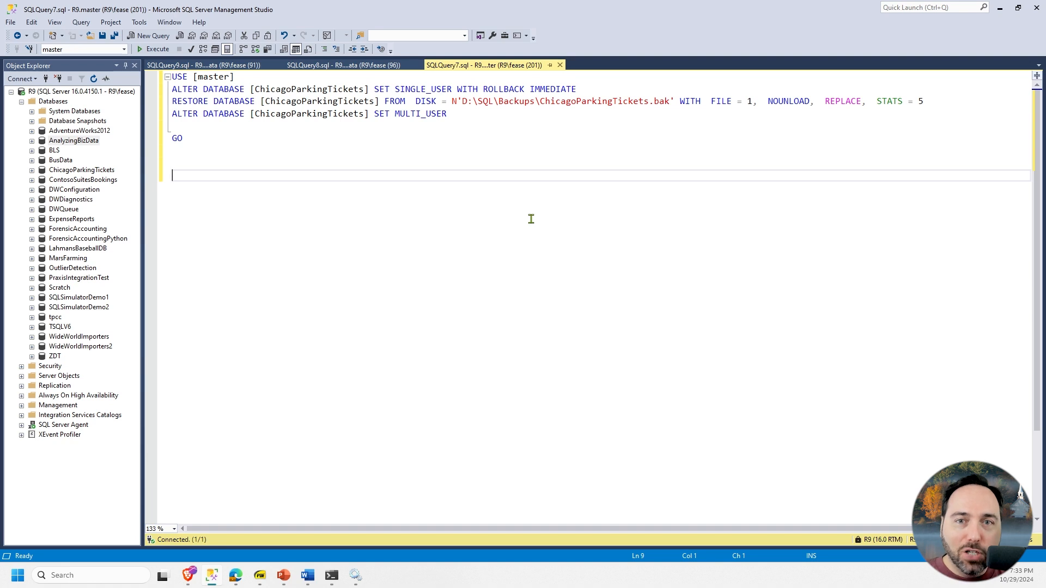
{"action": "left_click", "coordinate": [158, 49]}
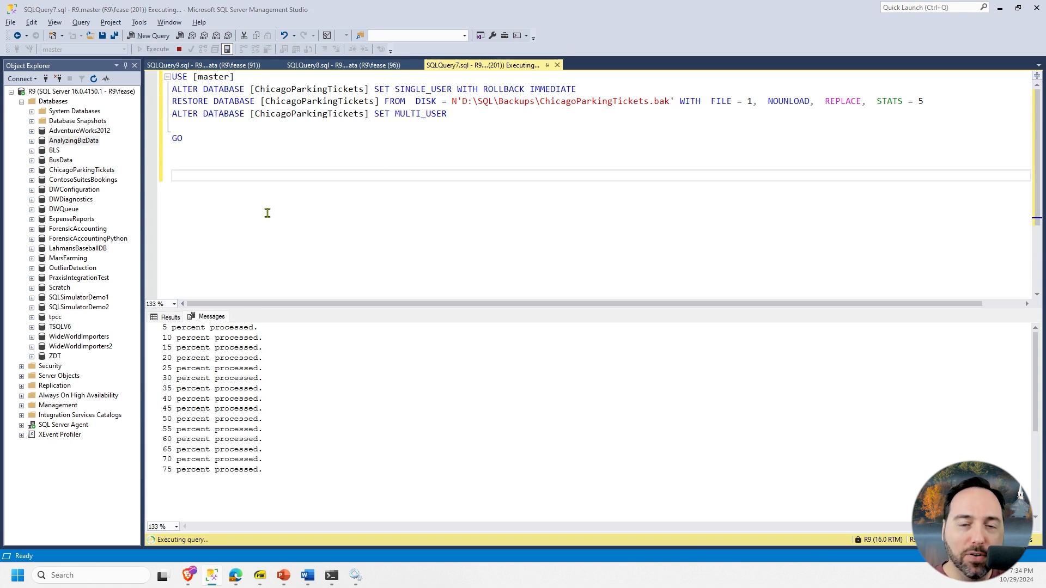
- Switch to the browser's RESTORE Statements documentation and examine the complete restore syntax, including the database name, FROM and WITH clauses
{"action": "key", "text": "alt+Tab"}
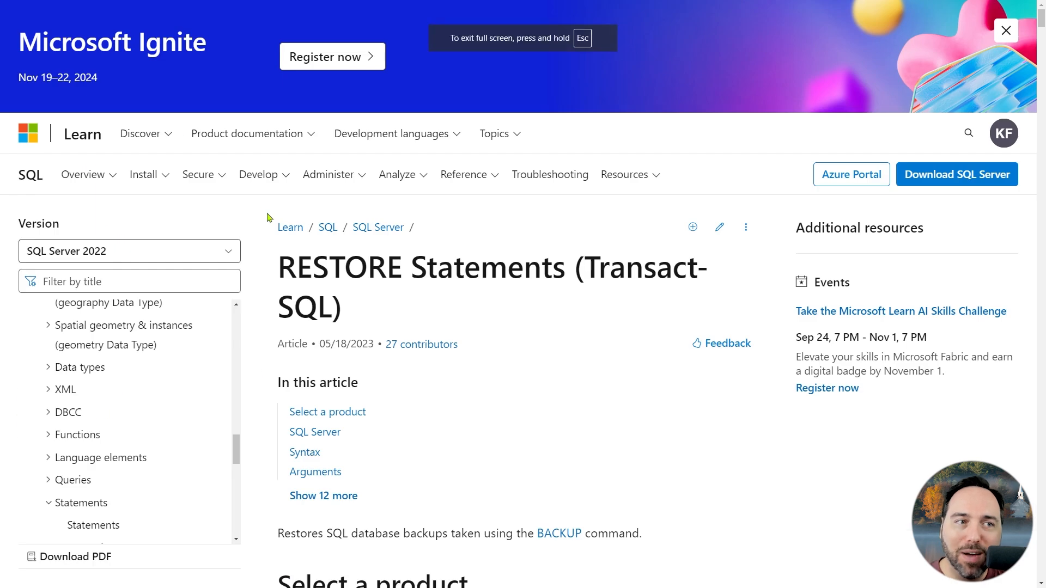
{"action": "scroll", "coordinate": [482, 241], "scroll_direction": "down", "scroll_amount": 15}
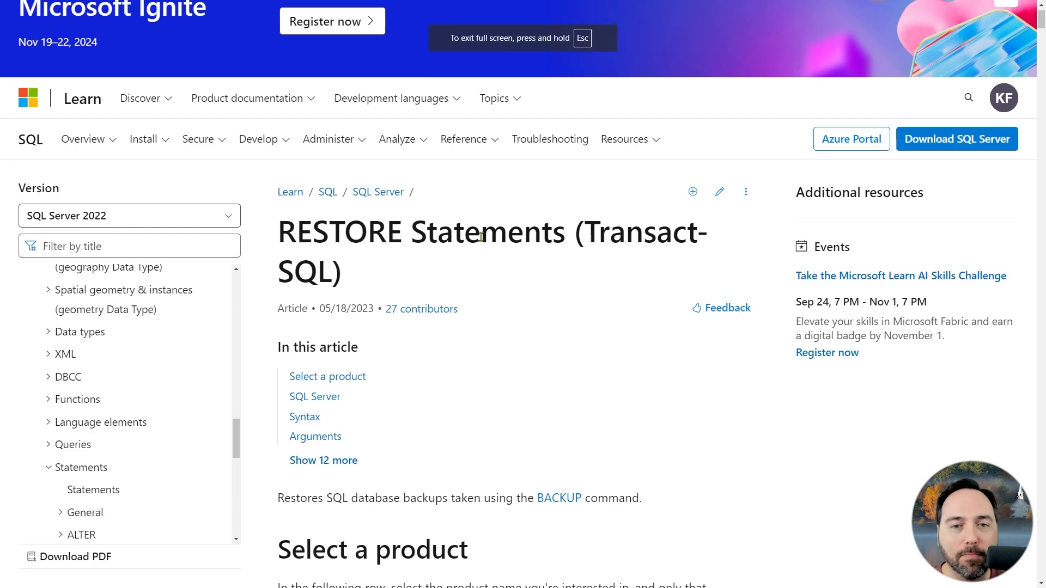
{"action": "scroll", "coordinate": [606, 244], "scroll_direction": "down", "scroll_amount": 9}
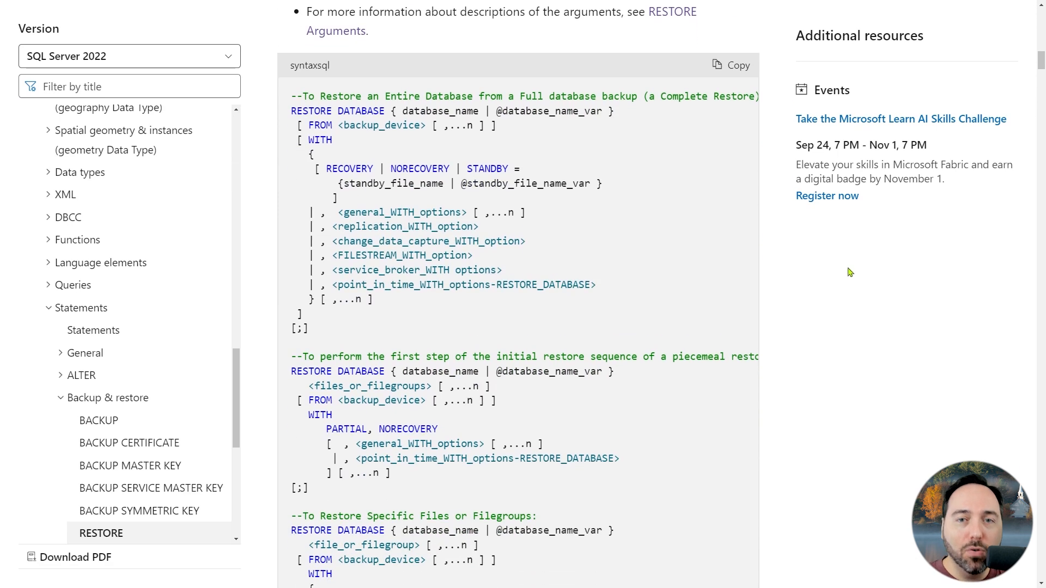
{"action": "scroll", "coordinate": [646, 283], "scroll_direction": "right", "scroll_amount": 1}
{"action": "scroll", "coordinate": [648, 283], "scroll_direction": "left", "scroll_amount": 1}
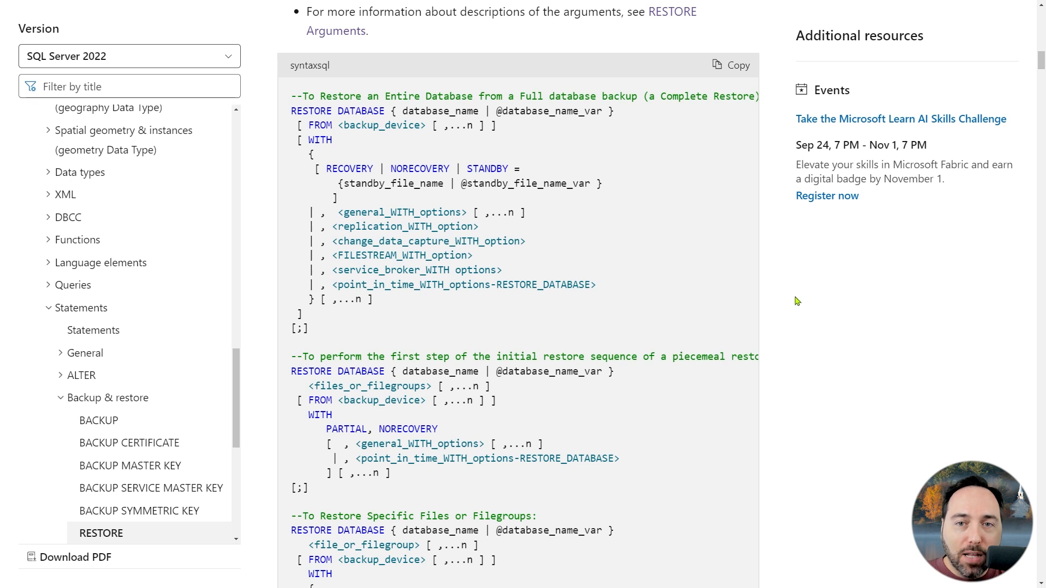
{"action": "left_click_drag", "start_coordinate": [628, 115], "coordinate": [374, 111]}
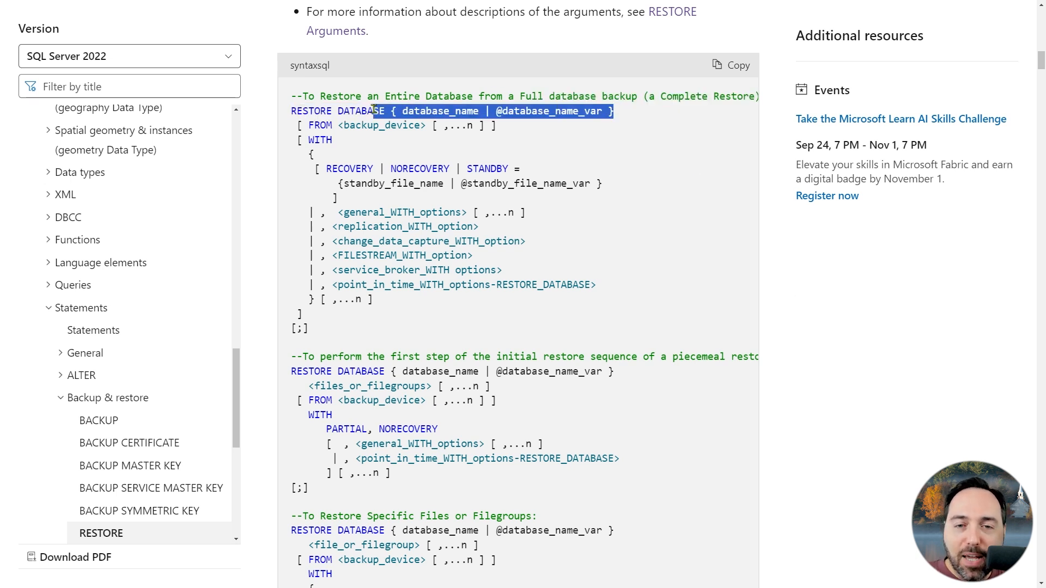
{"action": "left_click_drag", "start_coordinate": [292, 130], "coordinate": [514, 146]}
{"action": "left_click", "coordinate": [514, 152]}
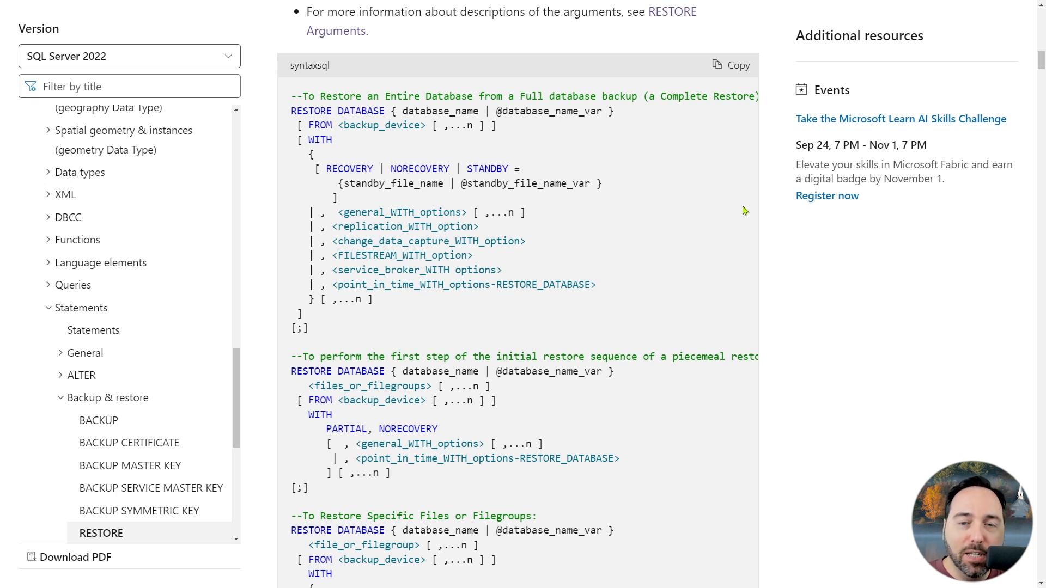
- Examine the backup_device definition further down the RESTORE syntax listing
{"action": "scroll", "coordinate": [746, 210], "scroll_direction": "down", "scroll_amount": 10}
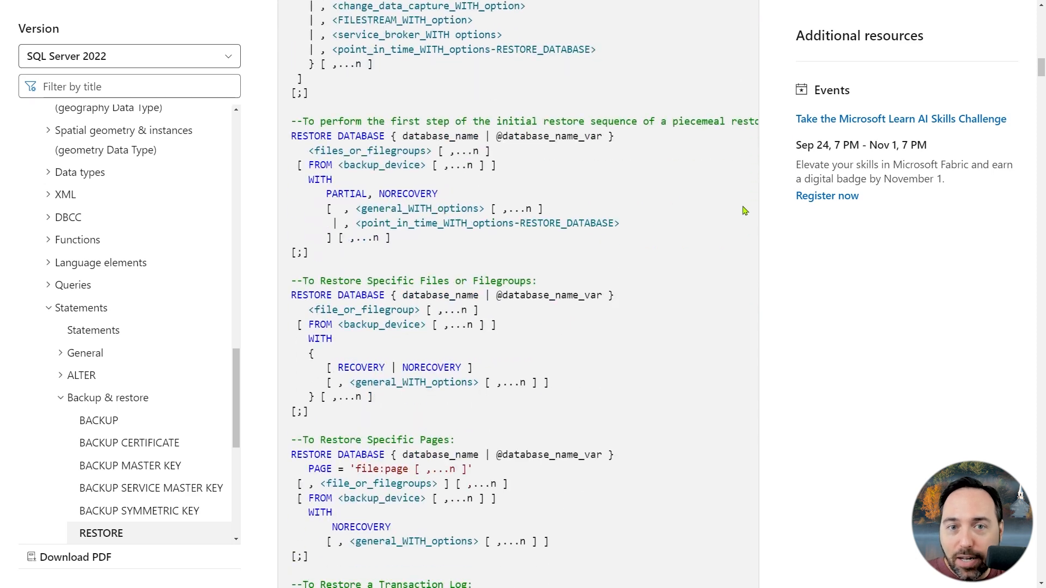
{"action": "scroll", "coordinate": [752, 207], "scroll_direction": "down", "scroll_amount": 4}
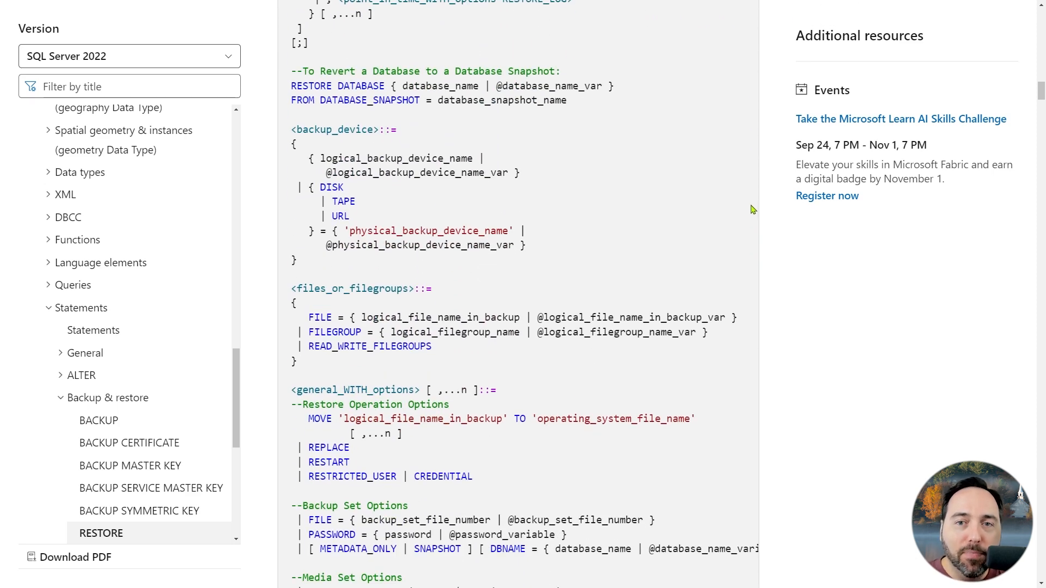
{"action": "left_click_drag", "start_coordinate": [297, 129], "coordinate": [403, 135]}
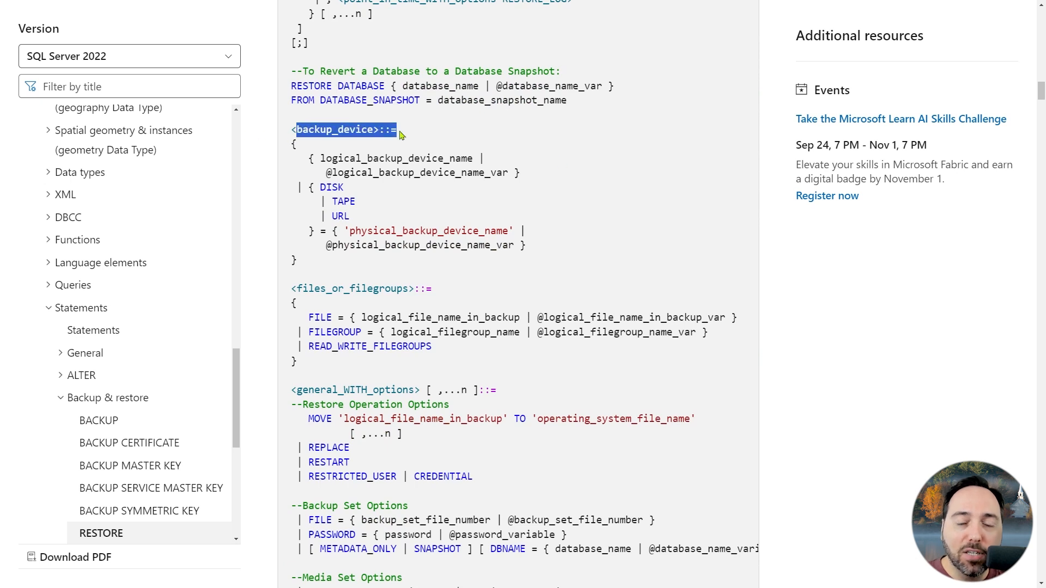
{"action": "left_click", "coordinate": [629, 126]}
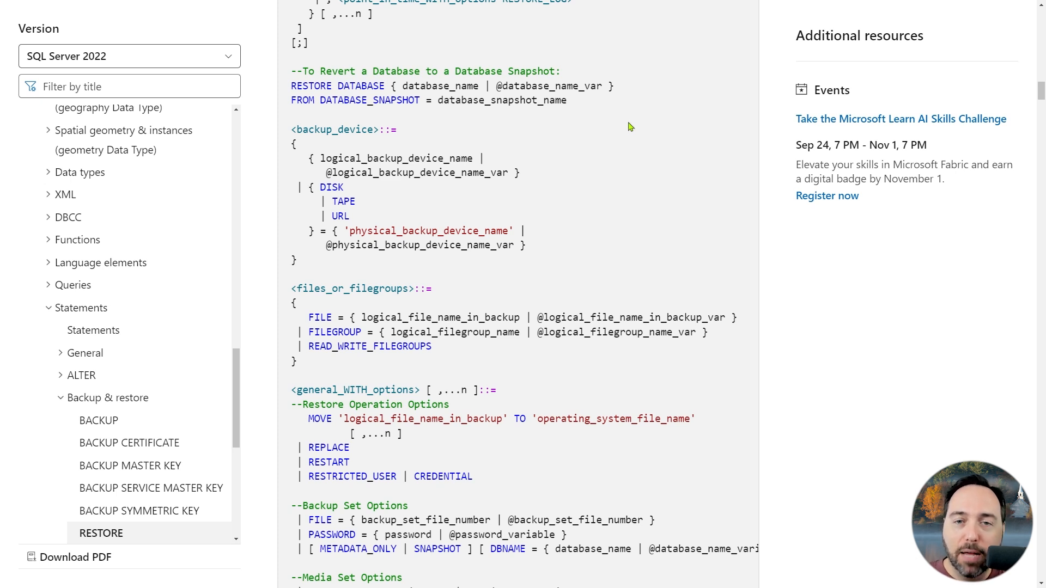
- Review the WITH options of the complete restore and the syntax for piecemeal, file, page and transaction log restores
{"action": "scroll", "coordinate": [629, 127], "scroll_direction": "up", "scroll_amount": 15}
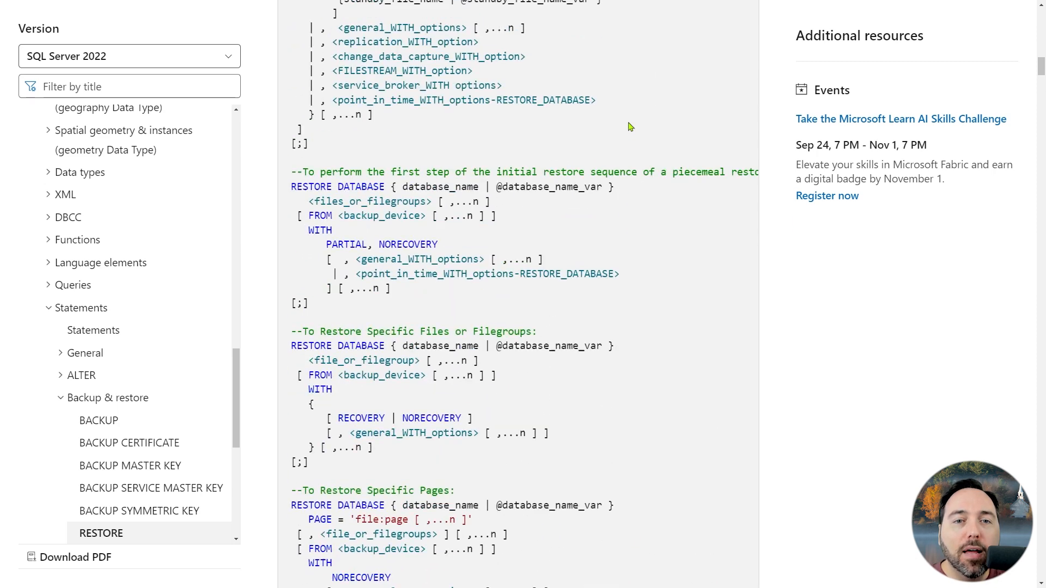
{"action": "scroll", "coordinate": [629, 126], "scroll_direction": "up", "scroll_amount": 4}
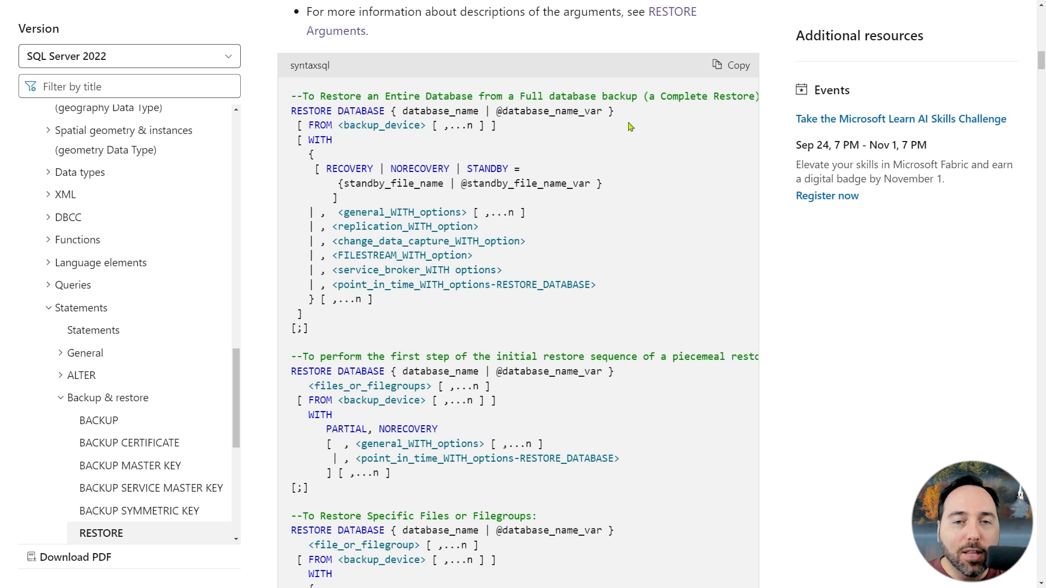
{"action": "left_click_drag", "start_coordinate": [309, 226], "coordinate": [550, 272]}
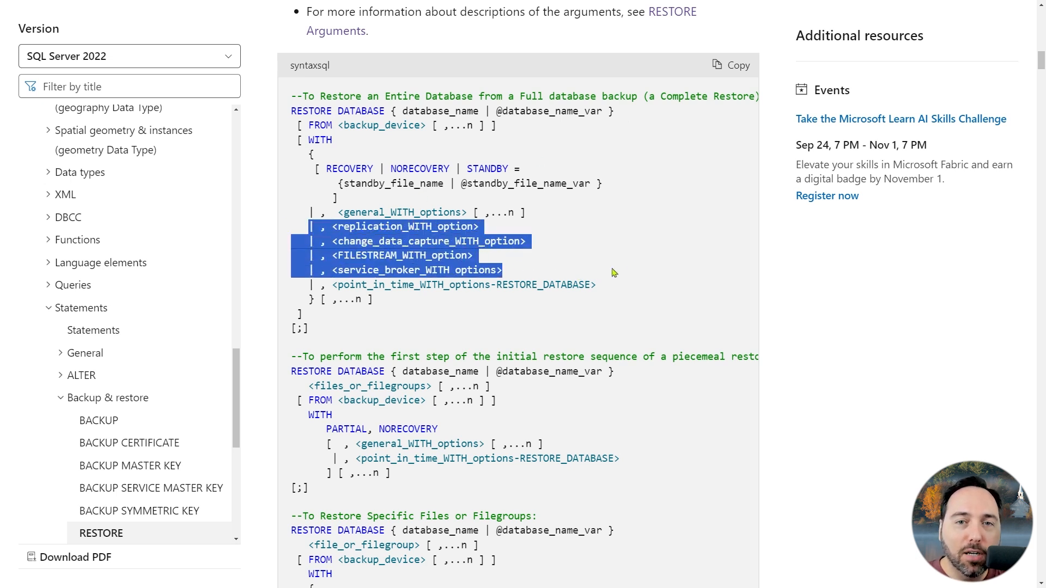
{"action": "left_click", "coordinate": [658, 259]}
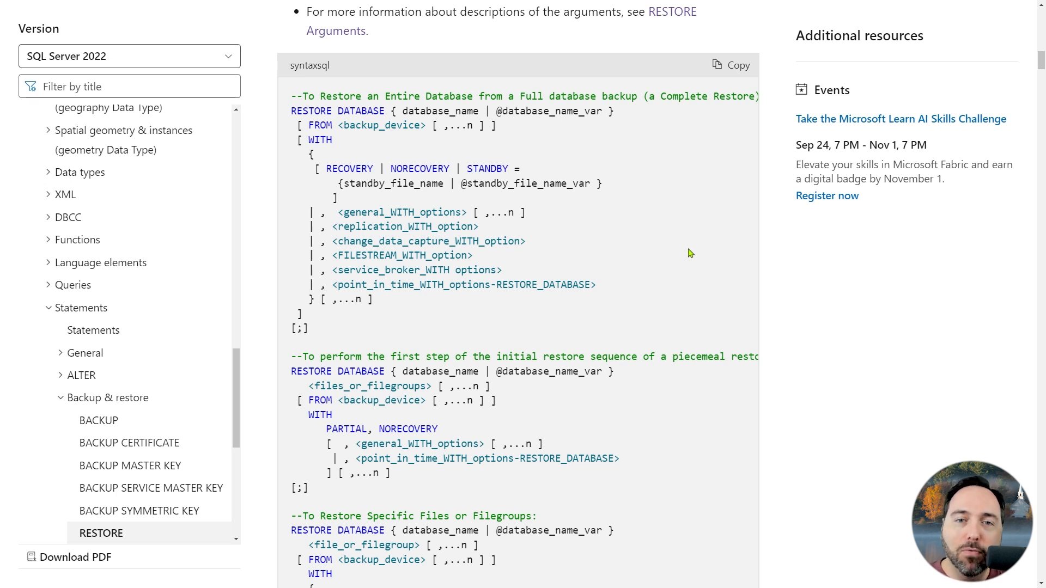
{"action": "scroll", "coordinate": [690, 253], "scroll_direction": "down", "scroll_amount": 5}
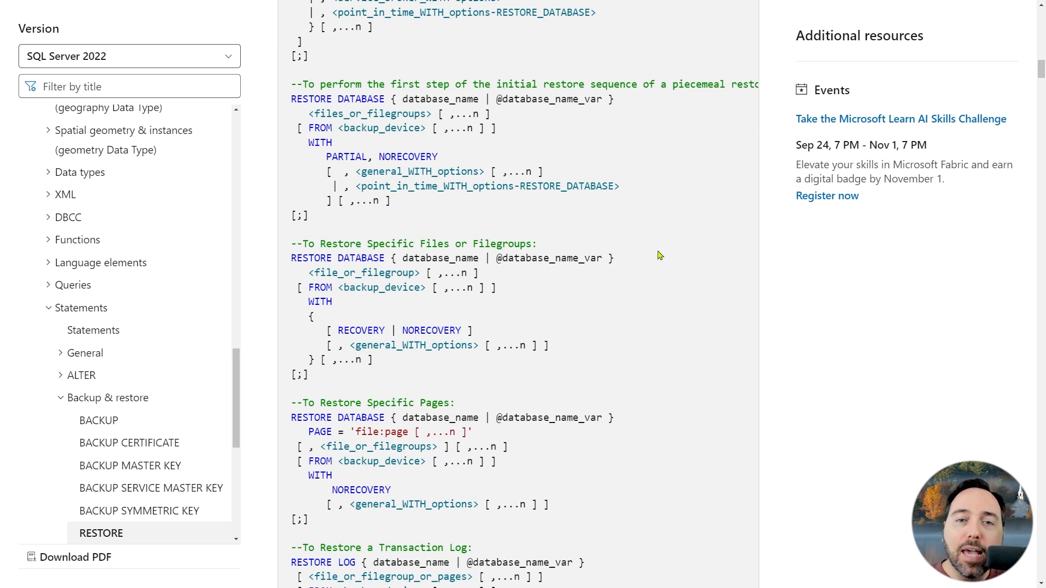
{"action": "scroll", "coordinate": [660, 255], "scroll_direction": "down", "scroll_amount": 6}
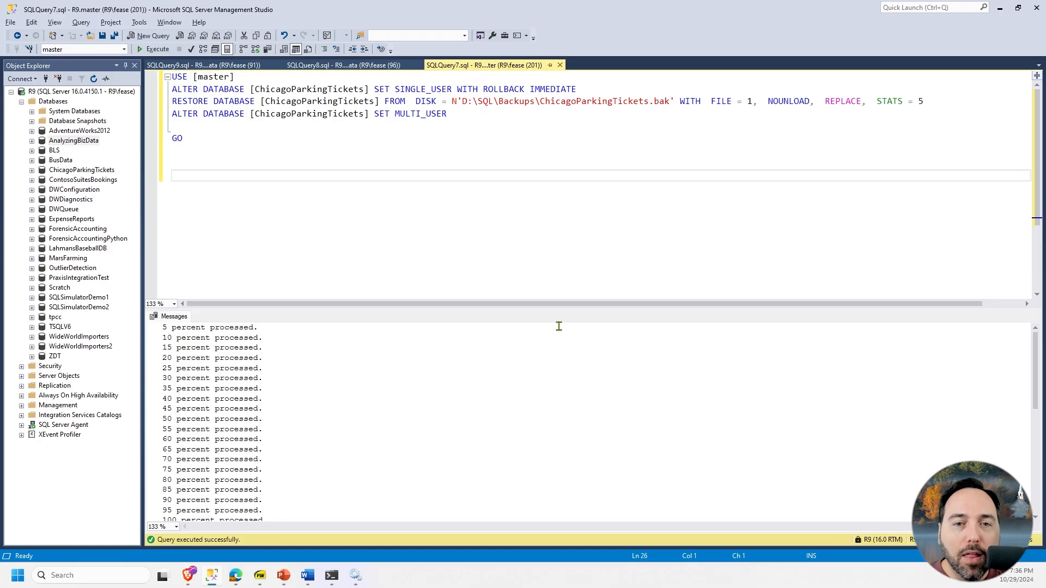
{"action": "scroll", "coordinate": [549, 341], "scroll_direction": "down", "scroll_amount": 4}
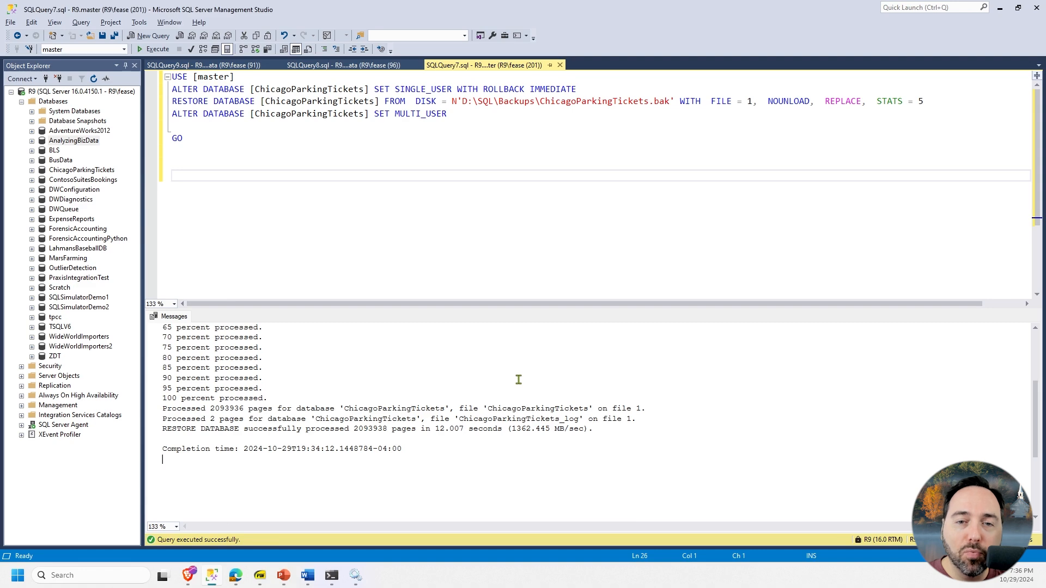
- In SQLQuery8.sql in SQL Server Management Studio, move the BACKUP LOG statement's WITH clause onto its own indented line
{"action": "left_click", "coordinate": [364, 66]}
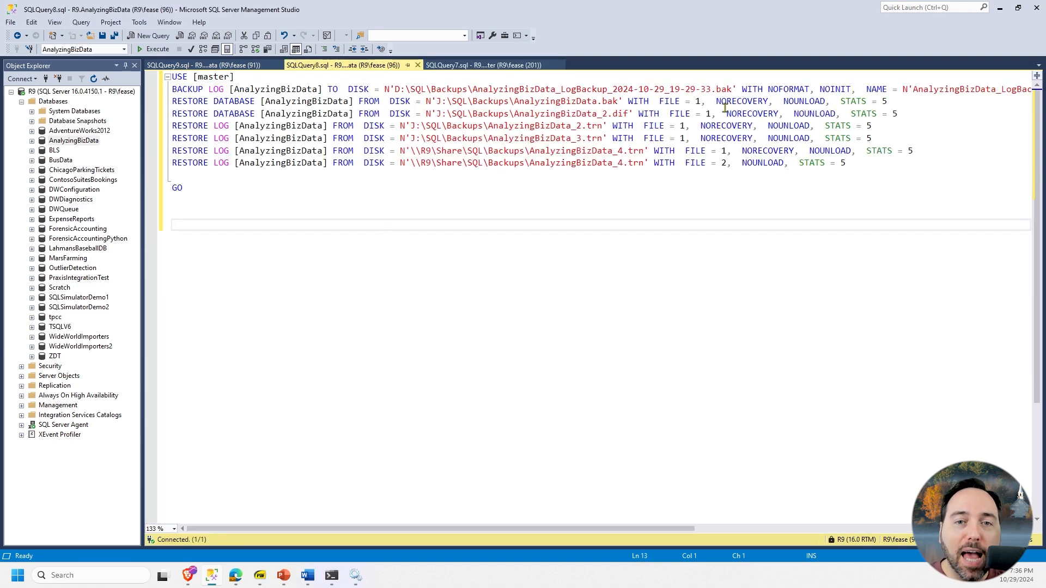
{"action": "left_click", "coordinate": [738, 91]}
{"action": "key", "text": "Return"}
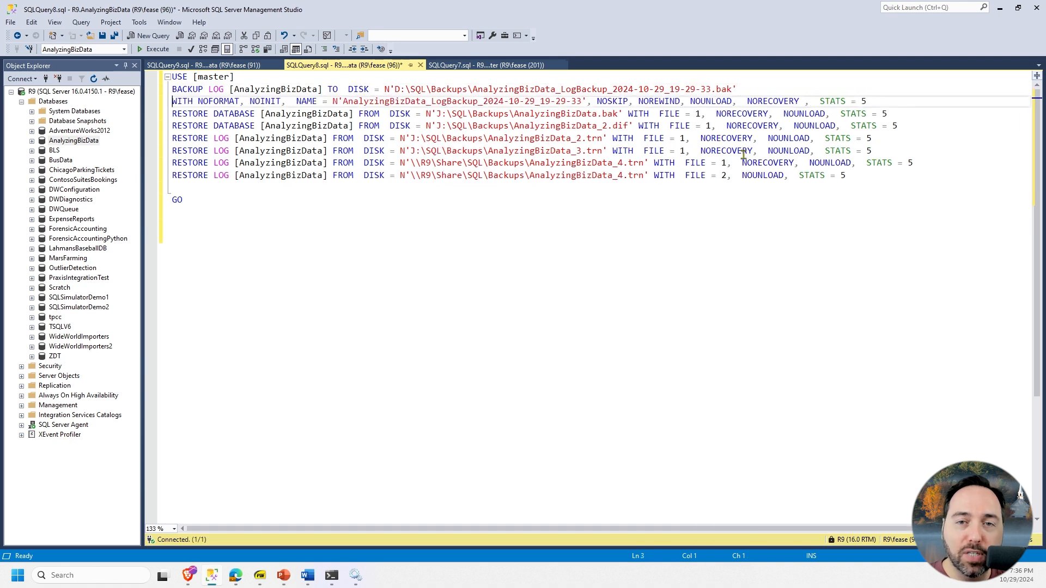
{"action": "key", "text": "Tab"}
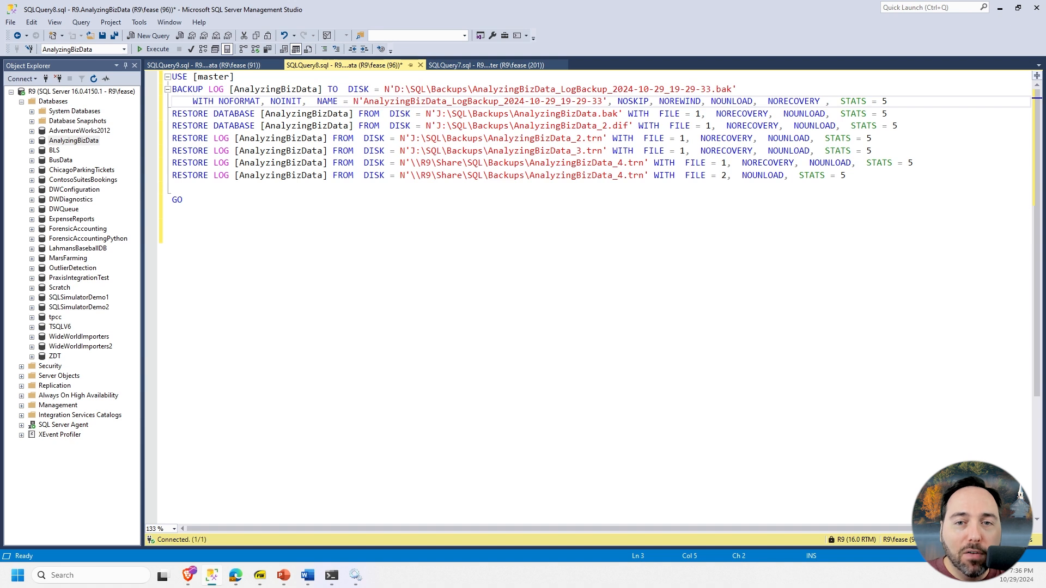
- Walk through the full, differential and log restore statements in SQLQuery8.sql, highlighting the two AnalyzingBizData_4.trn restores
{"action": "left_click", "coordinate": [173, 114]}
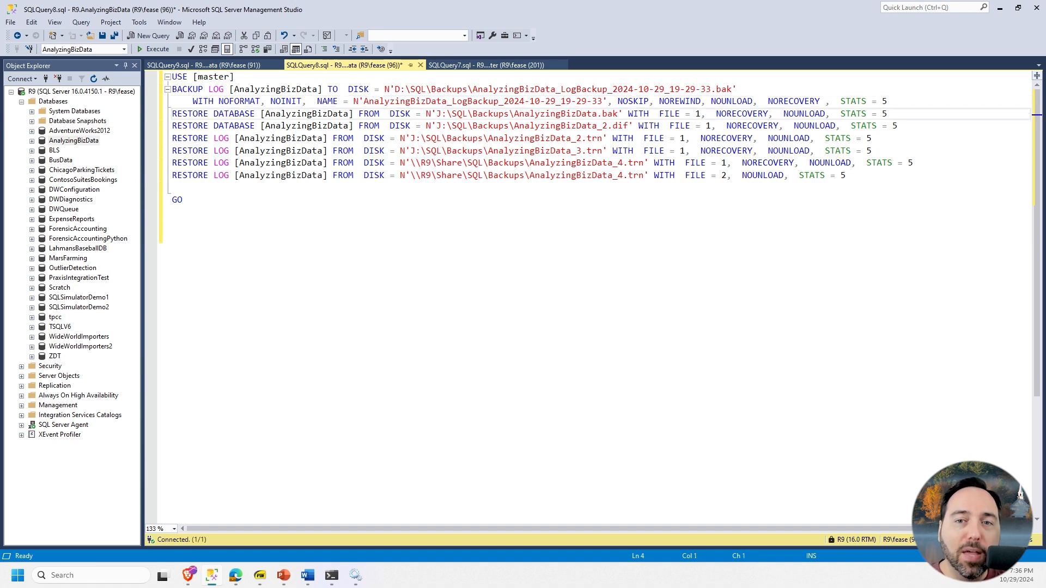
{"action": "key", "text": "Down"}
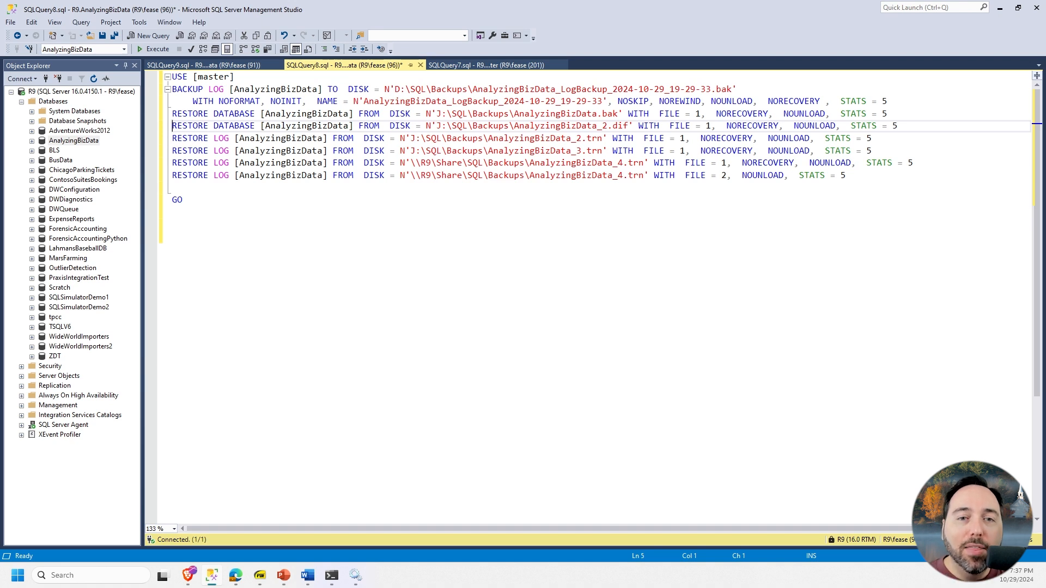
{"action": "key", "text": "Down"}
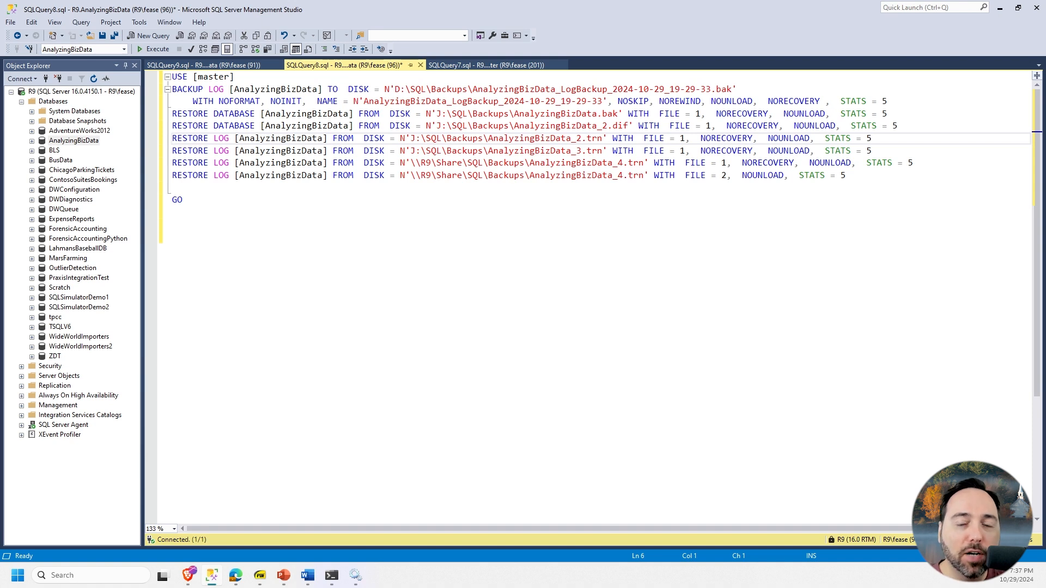
{"action": "key", "text": "Down"}
{"action": "key", "text": "Down"}
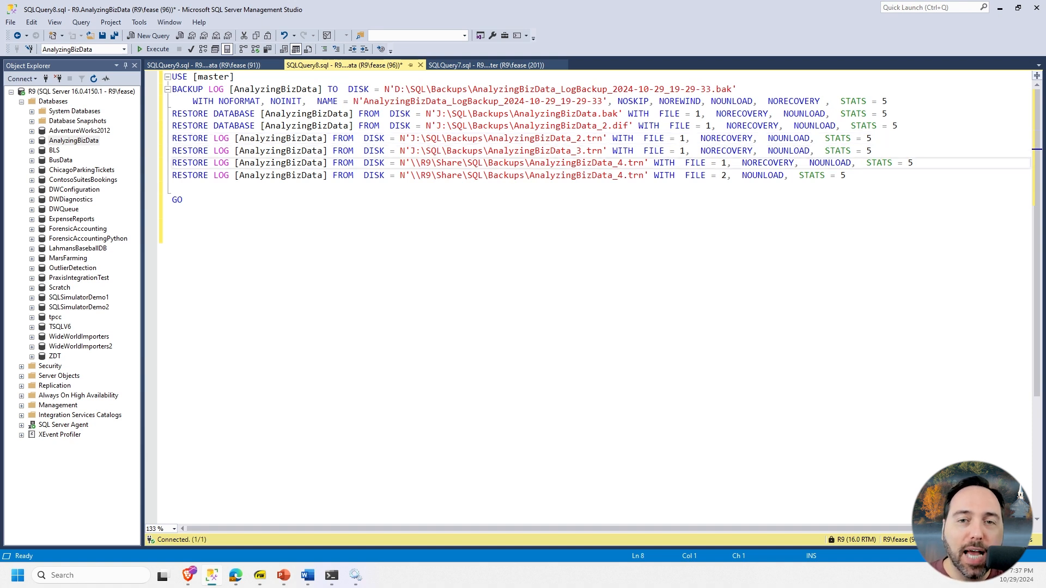
{"action": "key", "text": "shift+Down"}
{"action": "key", "text": "shift+Down"}
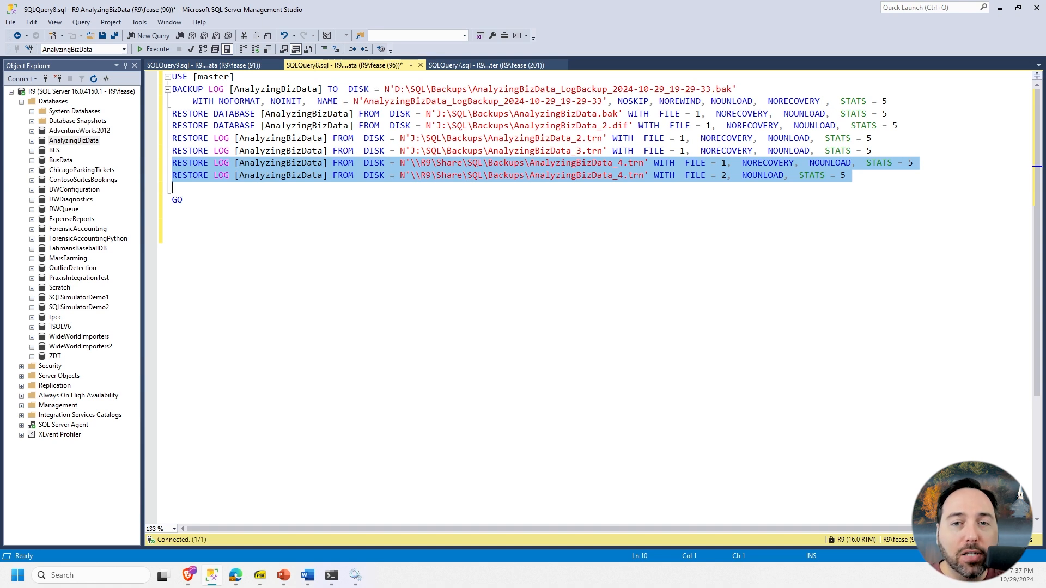
{"action": "key", "text": "Down"}
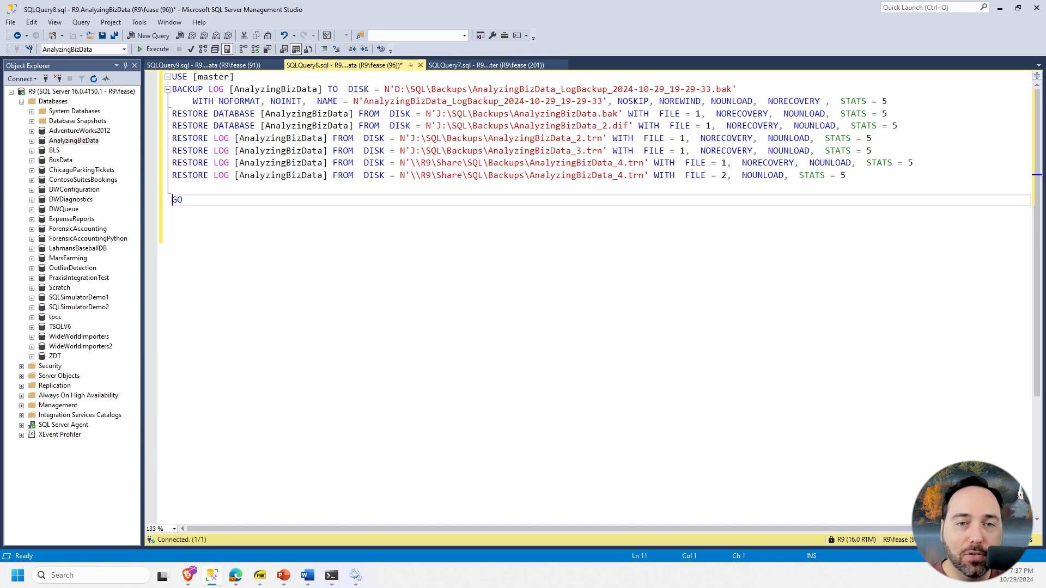
- In SQLQuery9.sql, break the BACKUP LOG statement before NAME and indent the continuation line
{"action": "left_click", "coordinate": [203, 66]}
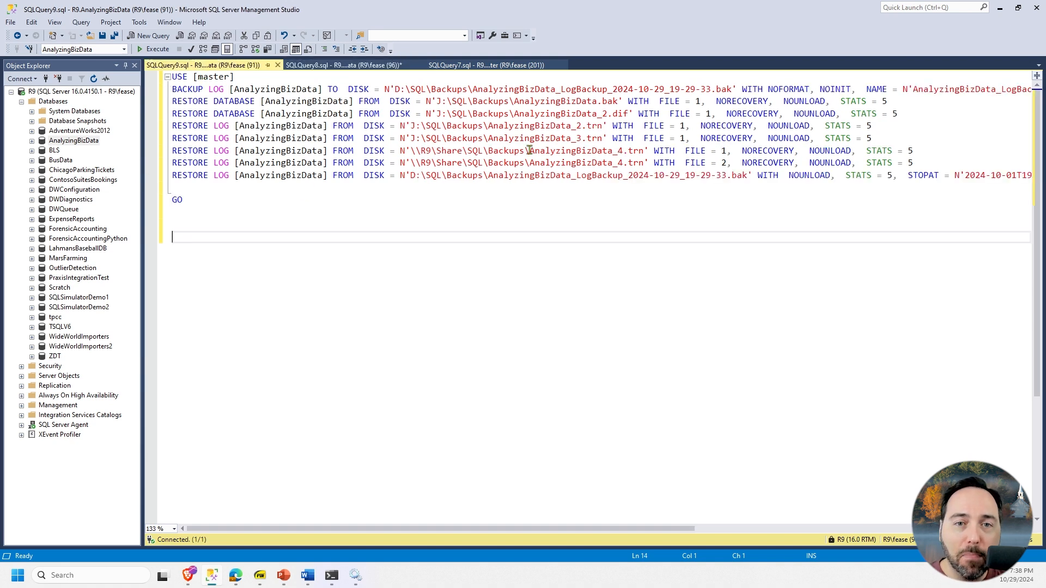
{"action": "left_click", "coordinate": [863, 90]}
{"action": "key", "text": "Return"}
{"action": "key", "text": "Tab"}
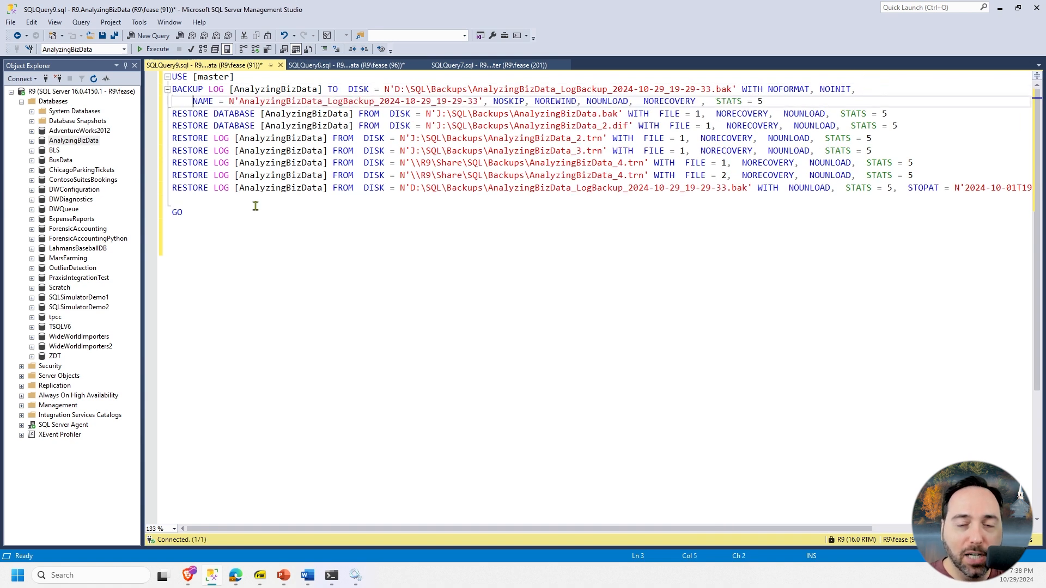
- Go through the restore statements in SQLQuery9.sql and place the last statement's STOPAT option on its own indented line
{"action": "key", "text": "Down"}
{"action": "key", "text": "Home"}
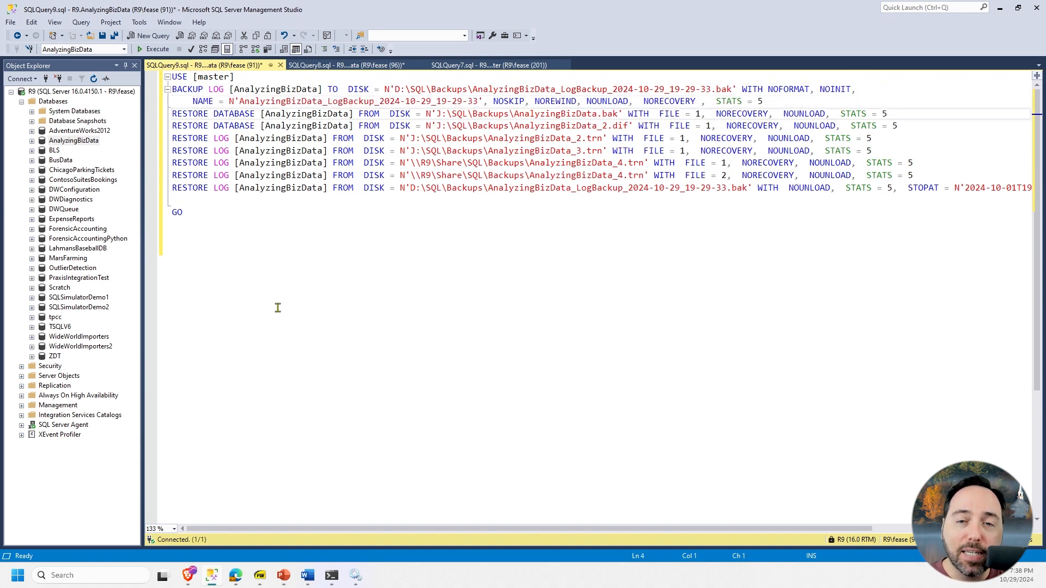
{"action": "key", "text": "Down"}
{"action": "key", "text": "Down"}
{"action": "key", "text": "Down"}
{"action": "key", "text": "Down"}
{"action": "key", "text": "Down"}
{"action": "key", "text": "Down"}
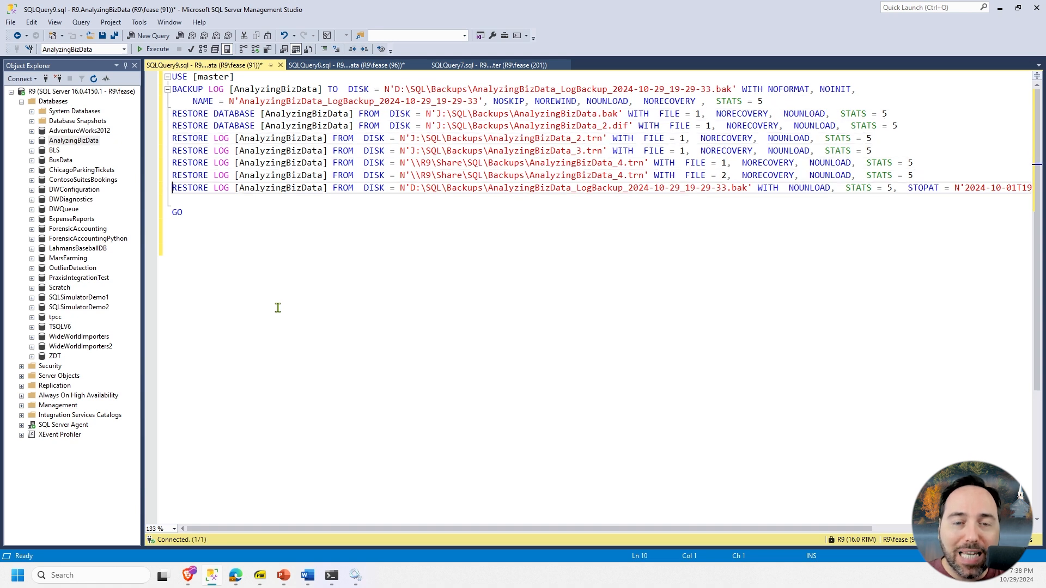
{"action": "left_click", "coordinate": [903, 188]}
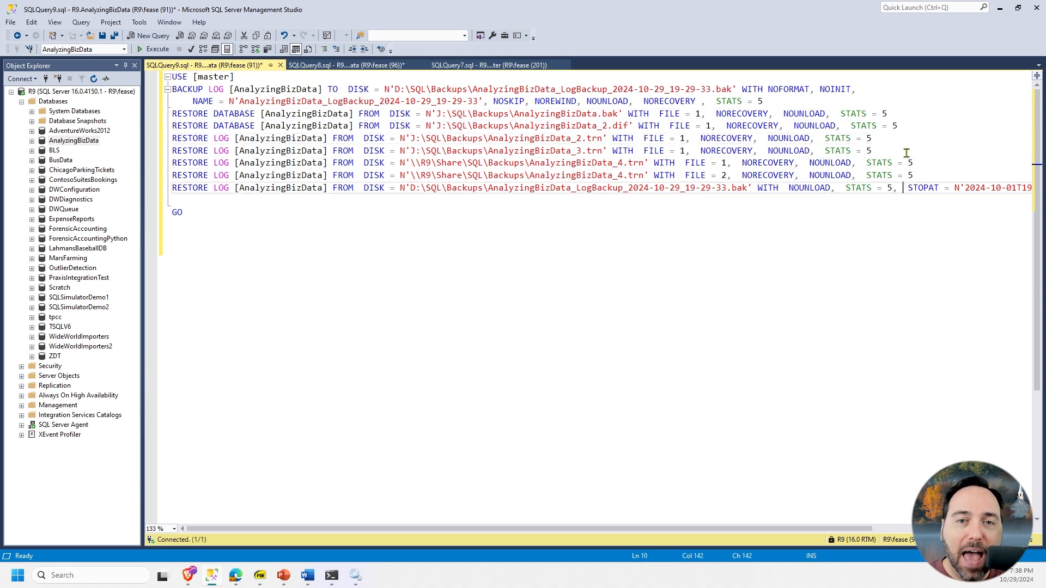
{"action": "key", "text": "Return"}
{"action": "key", "text": "Tab"}
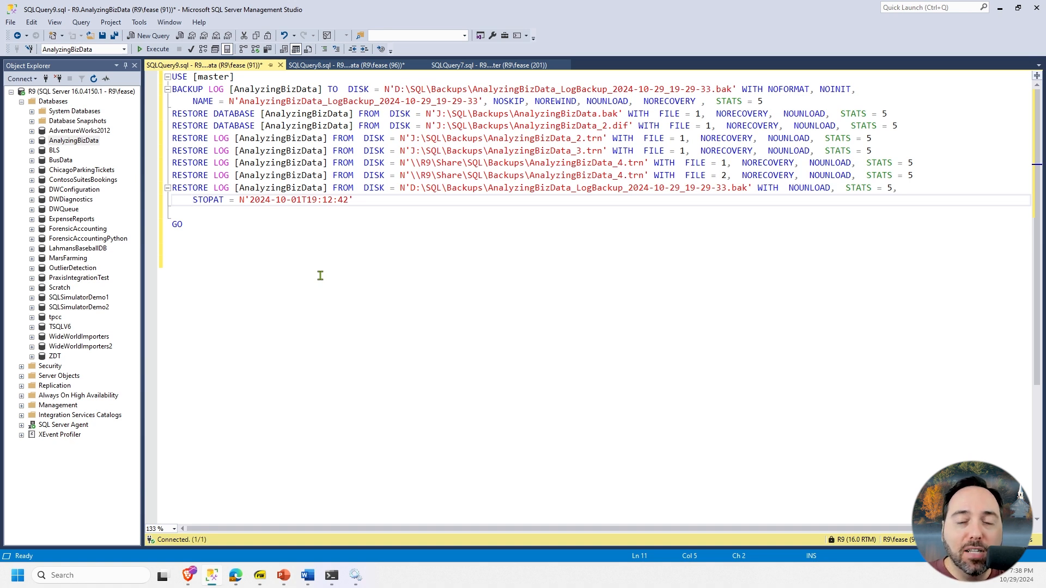
- Switch to the browser and open the dbatools website in full screen
{"action": "key", "text": "alt+Tab"}
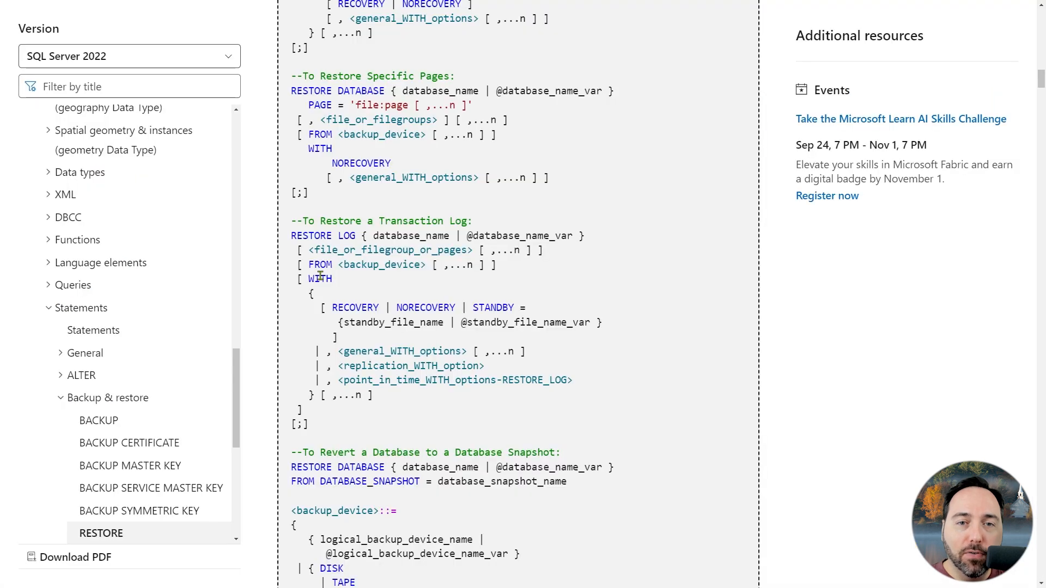
{"action": "key", "text": "F11"}
{"action": "key", "text": "ctrl+l"}
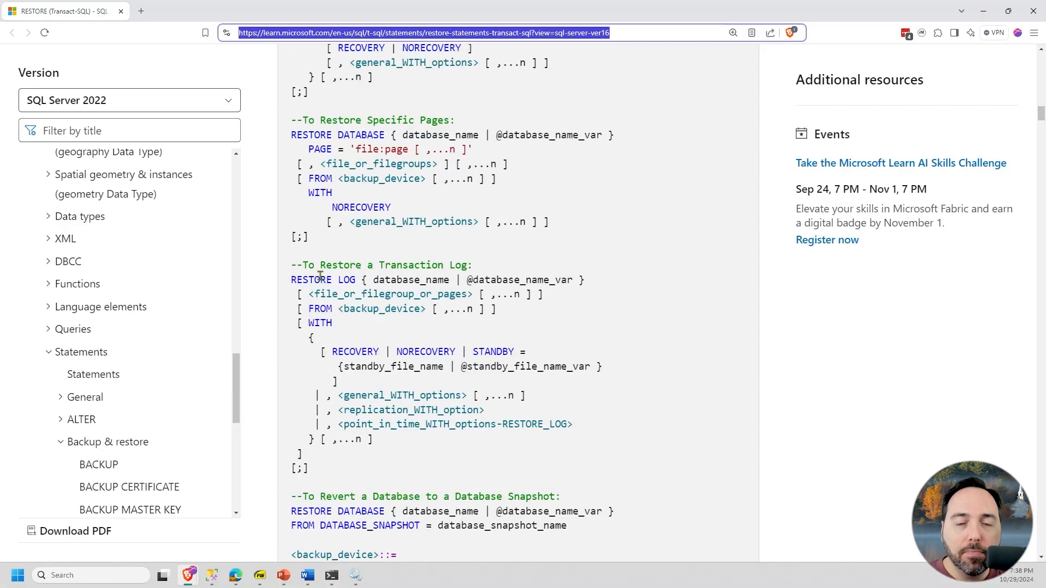
{"action": "type", "text": "dbat"}
{"action": "key", "text": "Return"}
{"action": "key", "text": "F11"}
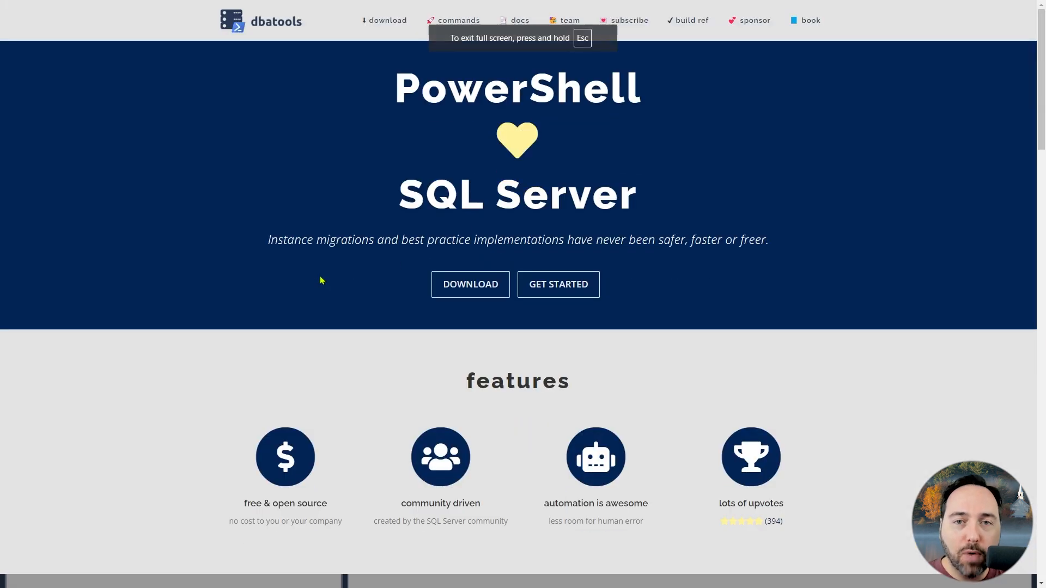
- Open the Restore-DbaDatabase documentation page from the Backup and Restore – Database section of the dbatools command index
{"action": "left_click", "coordinate": [456, 19]}
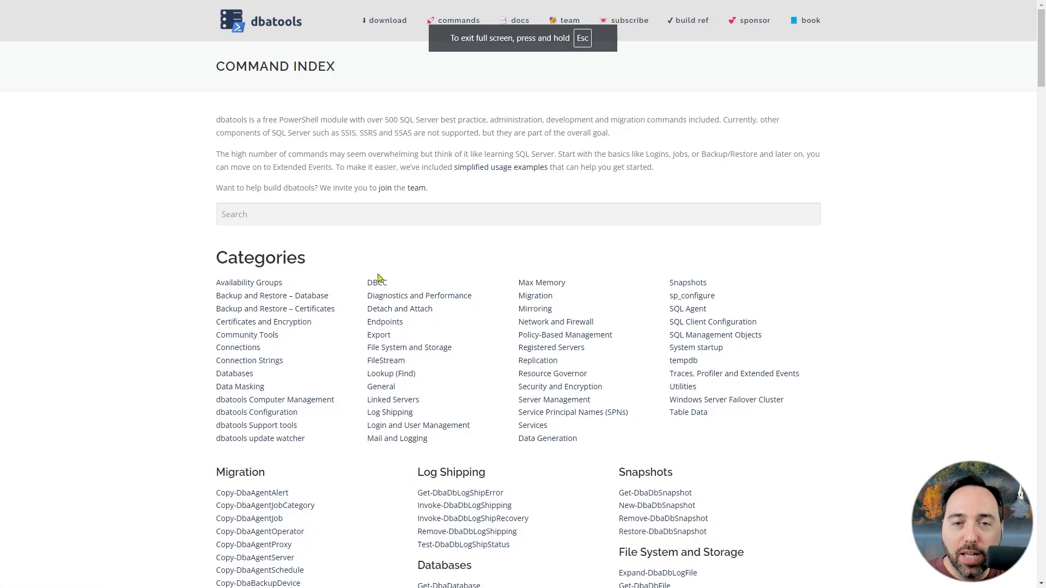
{"action": "scroll", "coordinate": [506, 333], "scroll_direction": "down", "scroll_amount": 4}
{"action": "scroll", "coordinate": [510, 340], "scroll_direction": "down", "scroll_amount": 10}
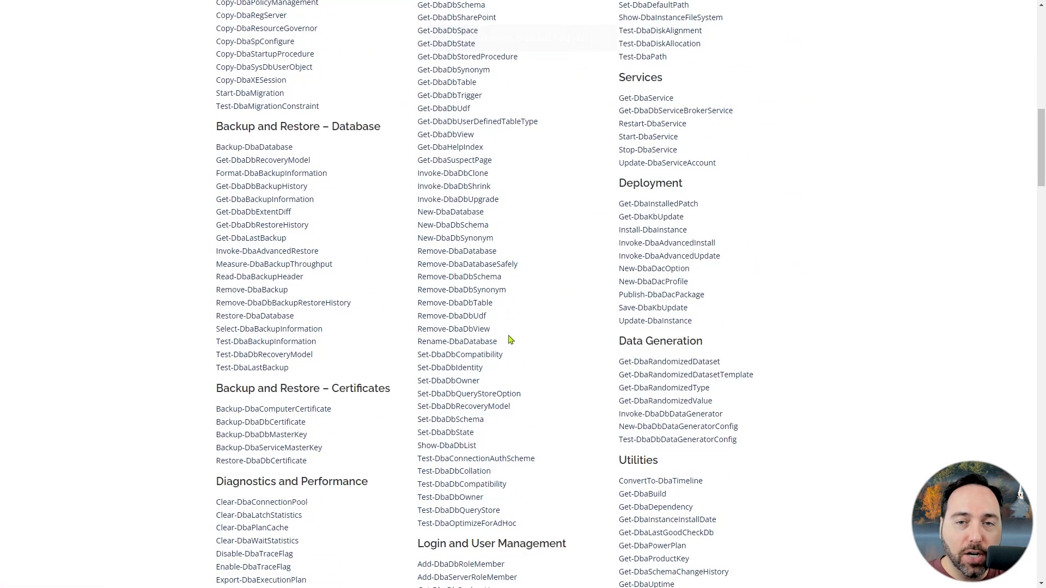
{"action": "left_click", "coordinate": [256, 322]}
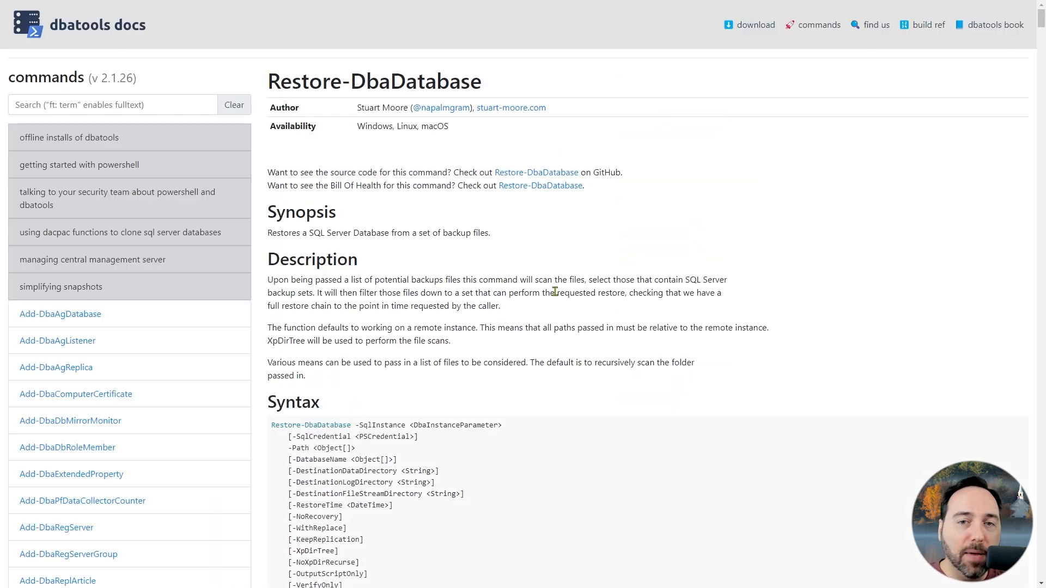
- Review the Restore-DbaDatabase syntax, highlighting the destination data and log directory, -NoRecovery, -WithReplace and -KeepReplication parameters
{"action": "scroll", "coordinate": [556, 294], "scroll_direction": "up", "scroll_amount": 3}
{"action": "scroll", "coordinate": [556, 295], "scroll_direction": "down", "scroll_amount": 8}
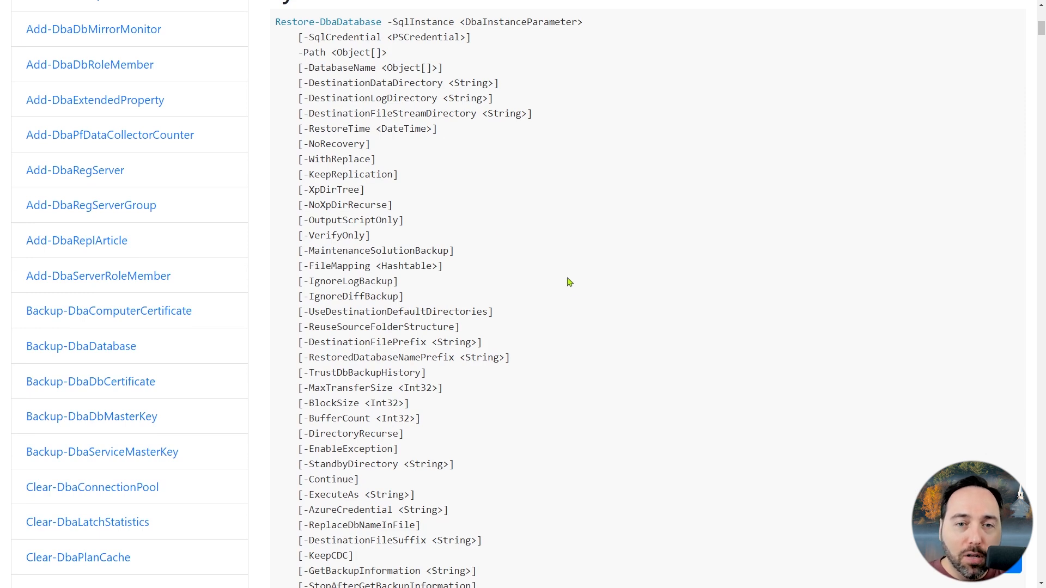
{"action": "left_click_drag", "start_coordinate": [308, 82], "coordinate": [420, 99]}
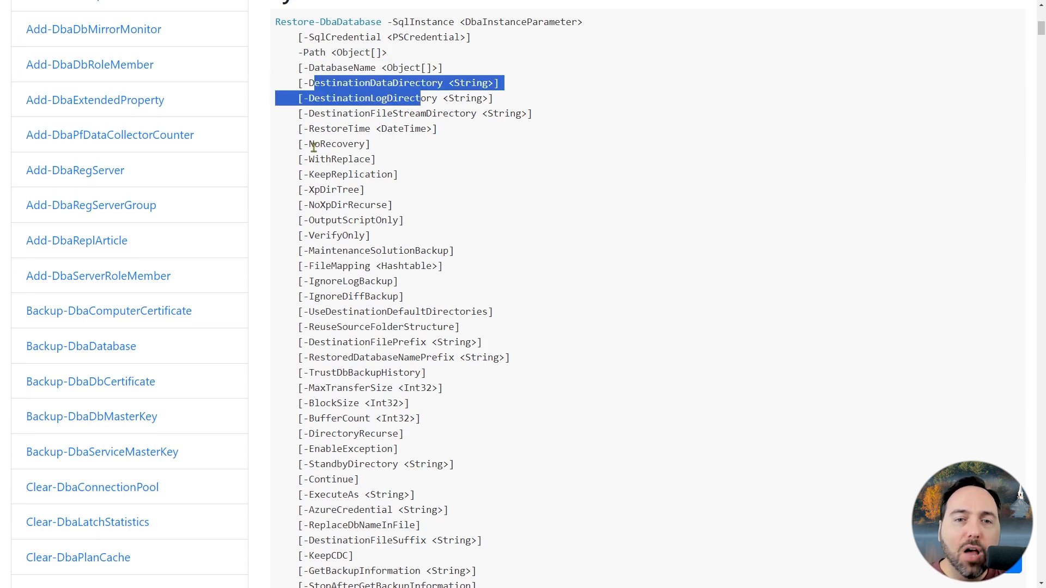
{"action": "left_click_drag", "start_coordinate": [298, 143], "coordinate": [392, 152]}
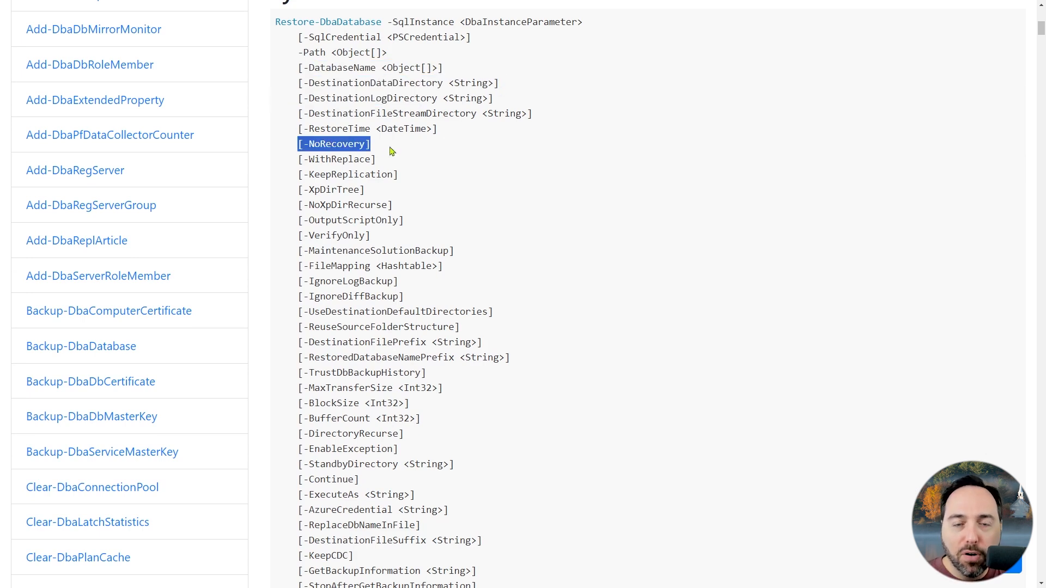
{"action": "left_click_drag", "start_coordinate": [293, 159], "coordinate": [440, 164]}
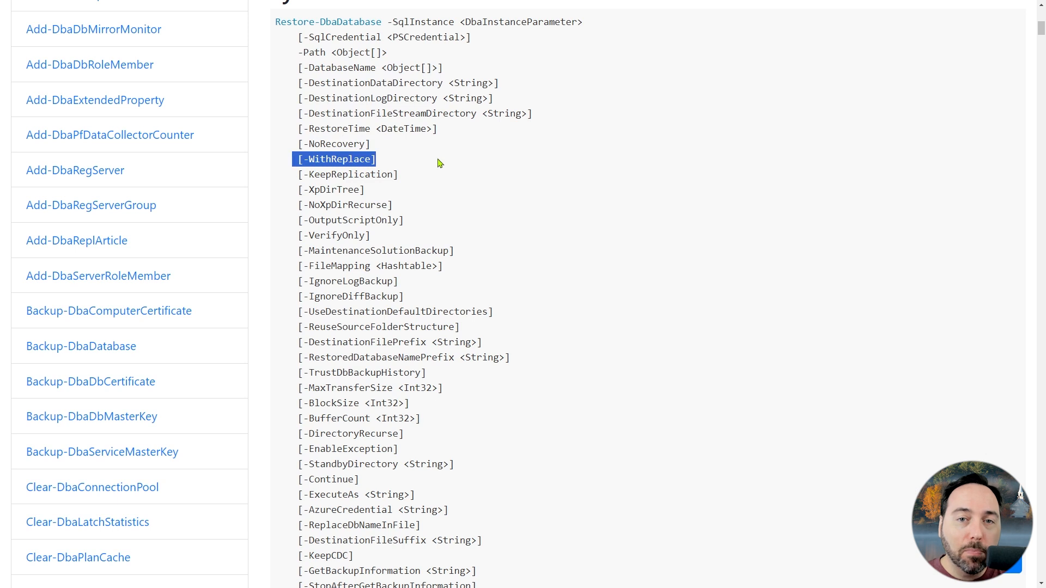
{"action": "left_click_drag", "start_coordinate": [286, 177], "coordinate": [430, 181]}
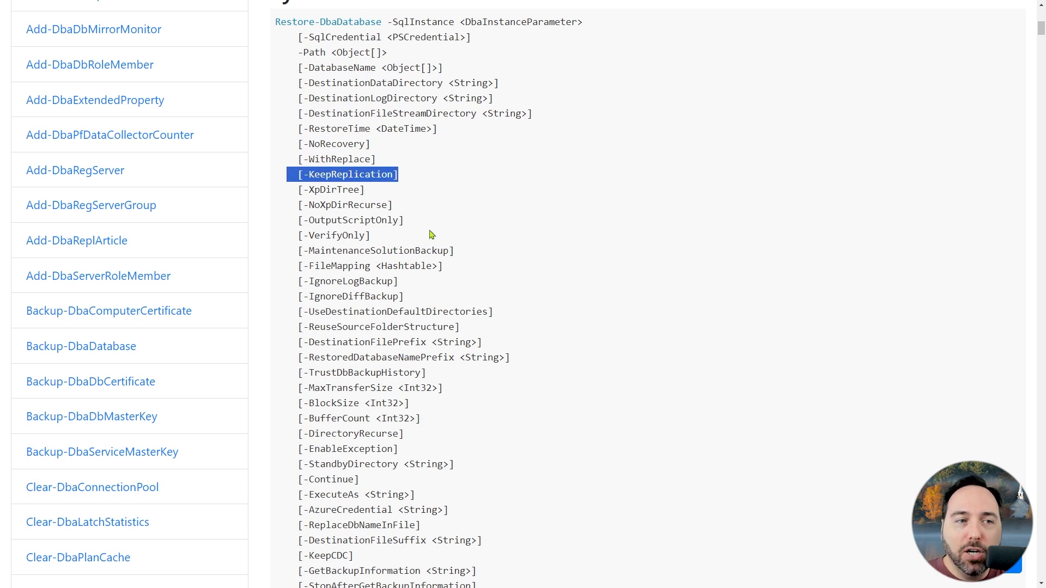
{"action": "left_click", "coordinate": [431, 235]}
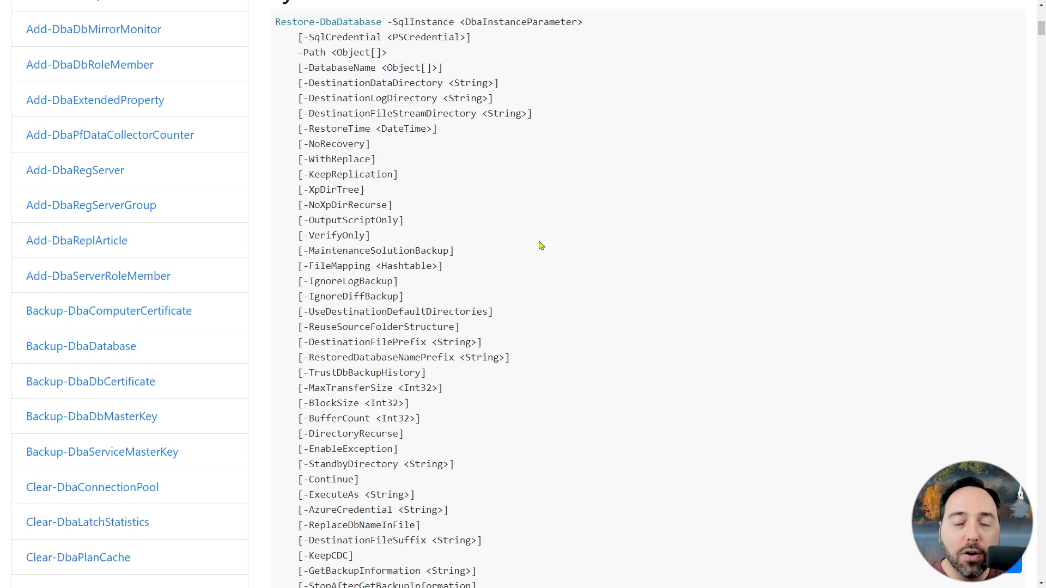
- Highlight the -StopBefore, -StopMark and -StopAfterDate parameters in the Restore-DbaDatabase syntax
{"action": "scroll", "coordinate": [541, 246], "scroll_direction": "down", "scroll_amount": 4}
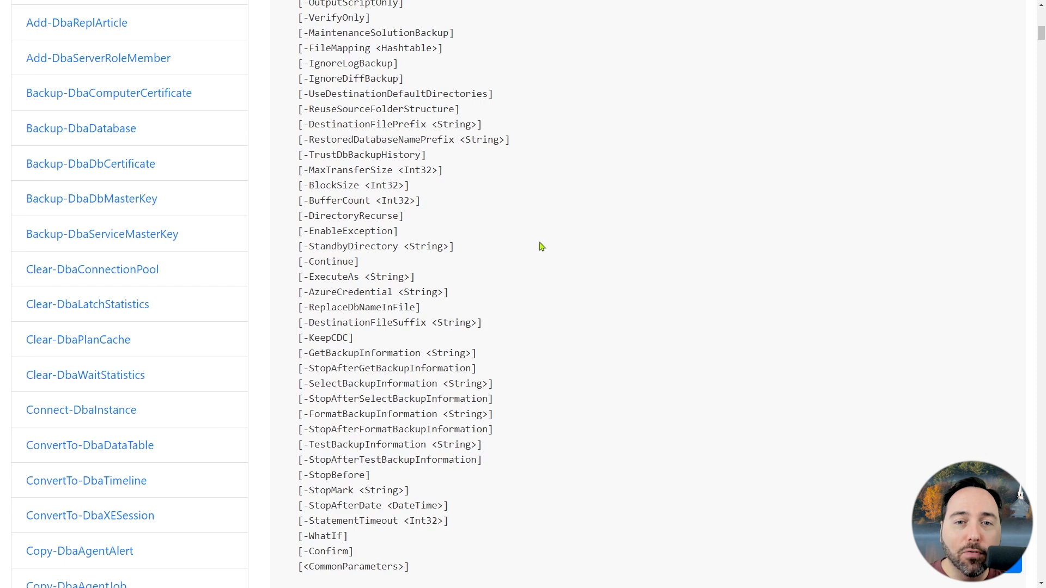
{"action": "scroll", "coordinate": [541, 247], "scroll_direction": "down", "scroll_amount": 2}
{"action": "left_click_drag", "start_coordinate": [293, 366], "coordinate": [472, 395]}
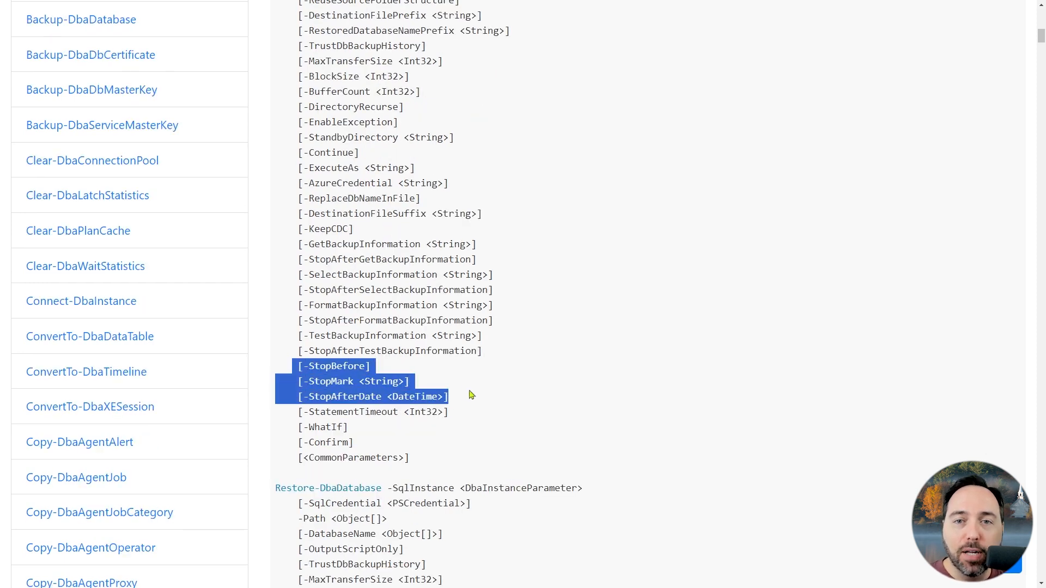
{"action": "left_click", "coordinate": [554, 364]}
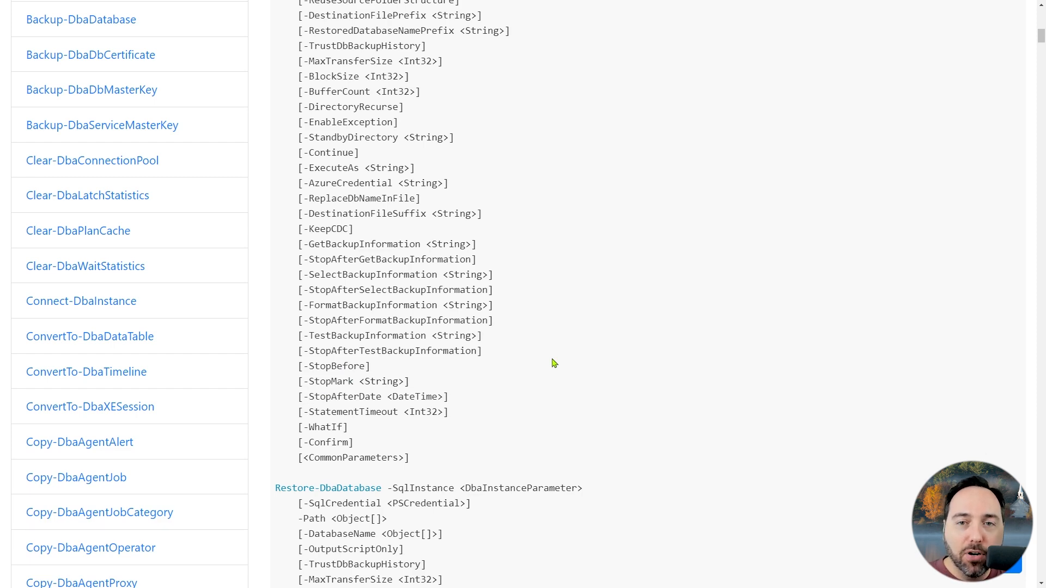
- Search the page for "-stopmark" and go to the -StopMark parameter's description
{"action": "key", "text": "ctrl+f"}
{"action": "type", "text": "-stopmark"}
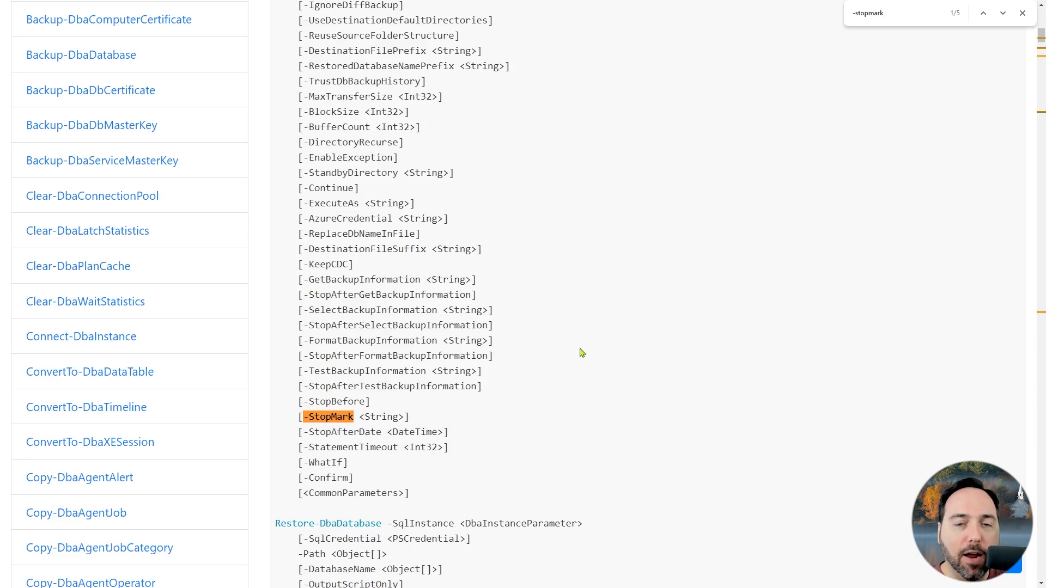
{"action": "key", "text": "Return"}
{"action": "key", "text": "Return"}
{"action": "key", "text": "Return"}
{"action": "key", "text": "Return"}
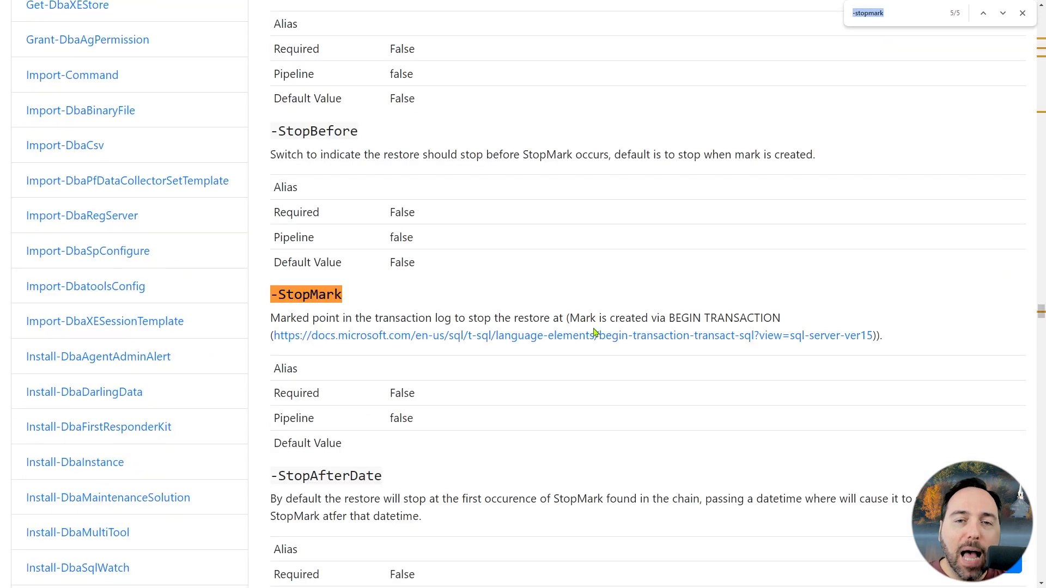
{"action": "scroll", "coordinate": [585, 351], "scroll_direction": "down", "scroll_amount": 2}
{"action": "key", "text": "Escape"}
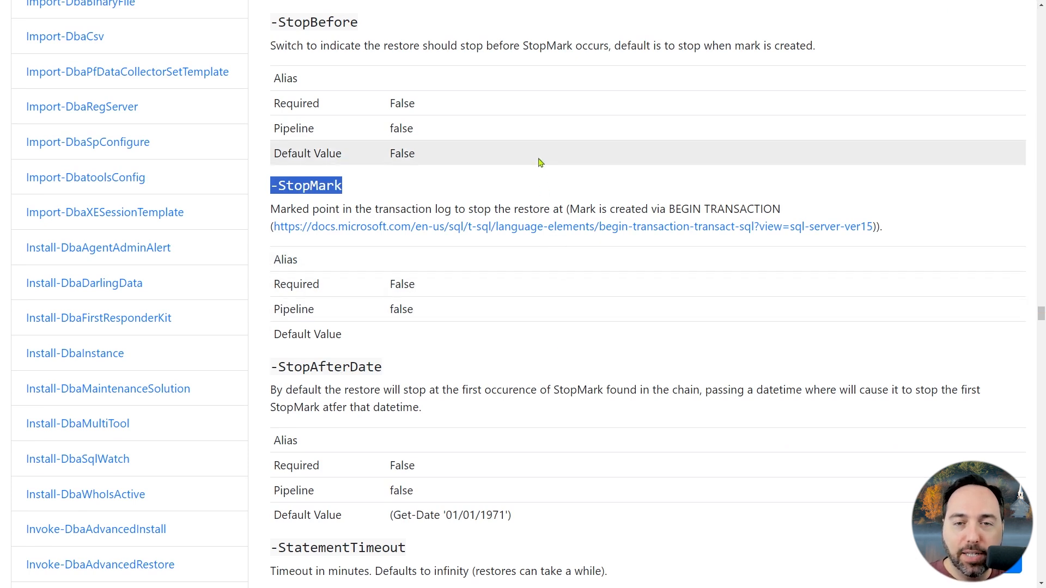
{"action": "left_click", "coordinate": [543, 185]}
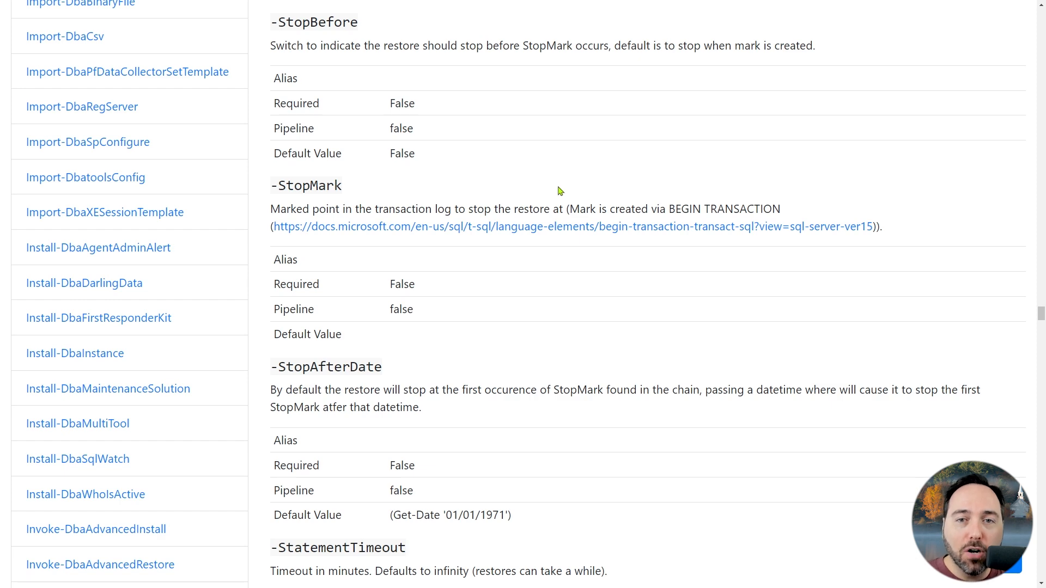
- Open the BEGIN TRANSACTION article linked under -StopMark and highlight its WITH MARK heading
{"action": "left_click", "coordinate": [669, 235]}
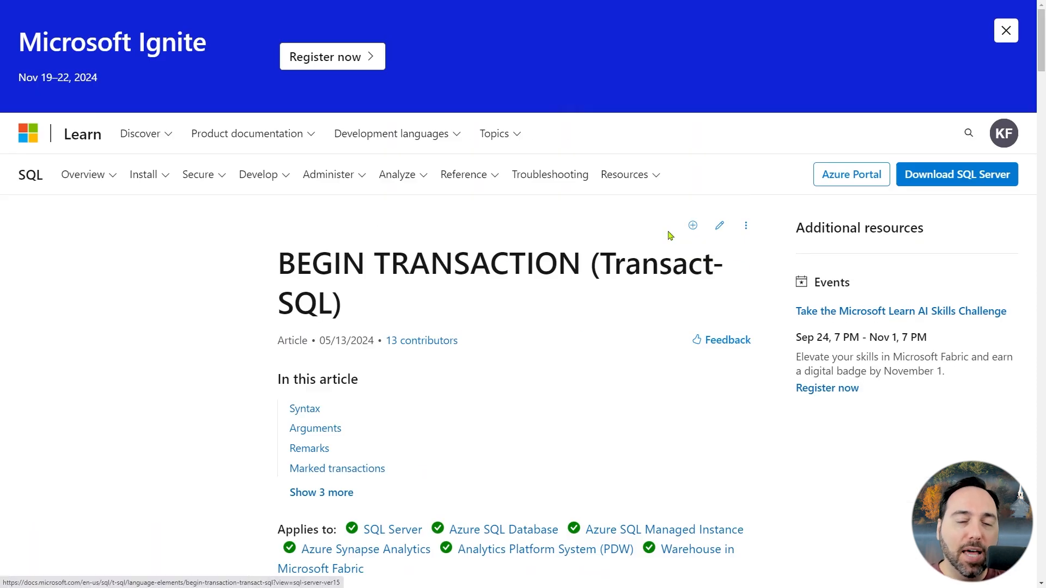
{"action": "scroll", "coordinate": [661, 325], "scroll_direction": "down", "scroll_amount": 8}
{"action": "scroll", "coordinate": [661, 325], "scroll_direction": "down", "scroll_amount": 12}
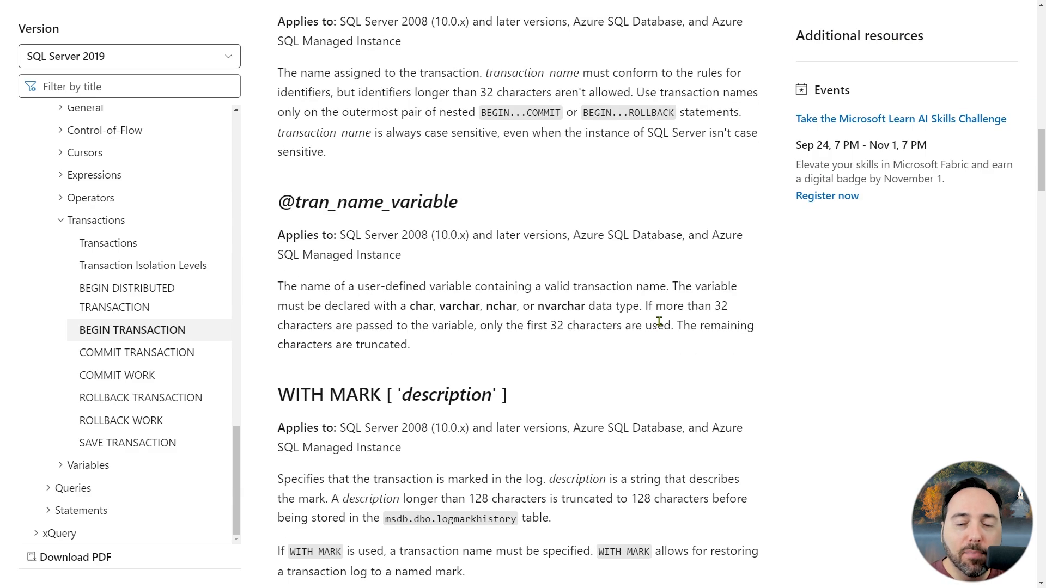
{"action": "scroll", "coordinate": [659, 322], "scroll_direction": "down", "scroll_amount": 4}
{"action": "left_click_drag", "start_coordinate": [276, 182], "coordinate": [566, 177]}
{"action": "left_click", "coordinate": [580, 171]}
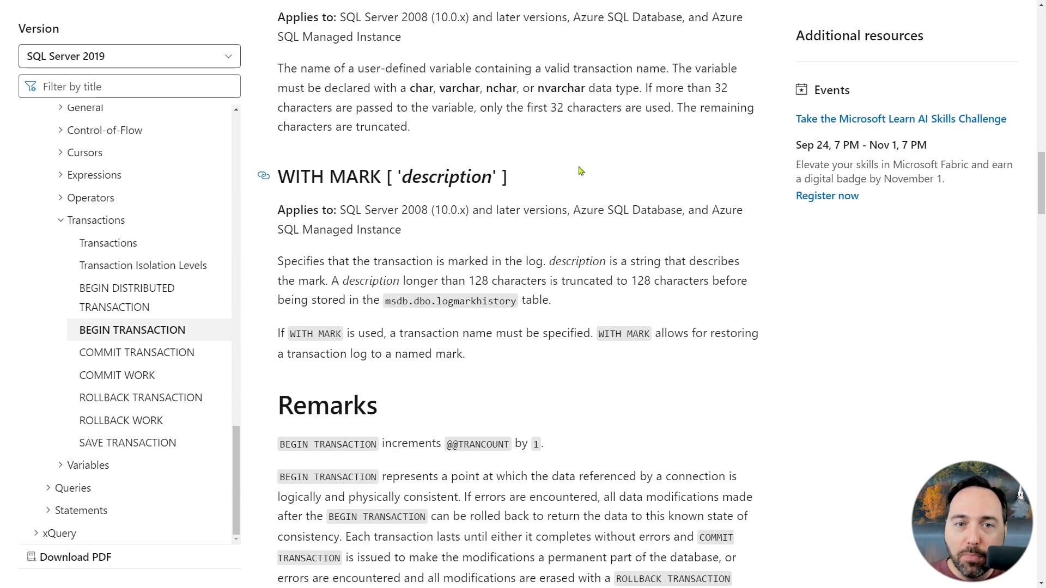
- Return to the Restore-DbaDatabase page and highlight the -StopBefore parameter's heading
{"action": "key", "text": "ctrl+shift+Tab"}
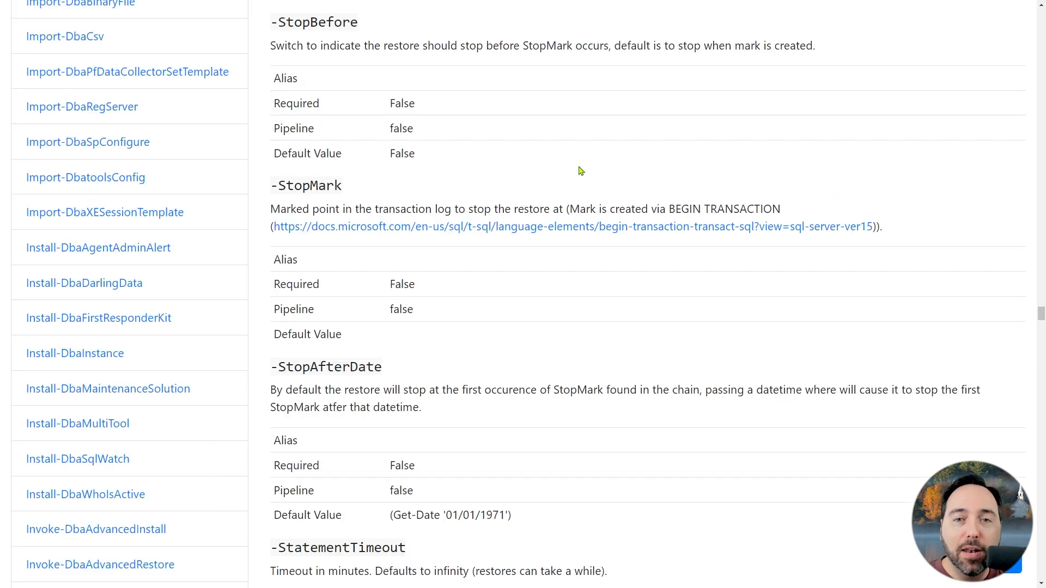
{"action": "double_click", "coordinate": [336, 23]}
{"action": "left_click", "coordinate": [497, 53]}
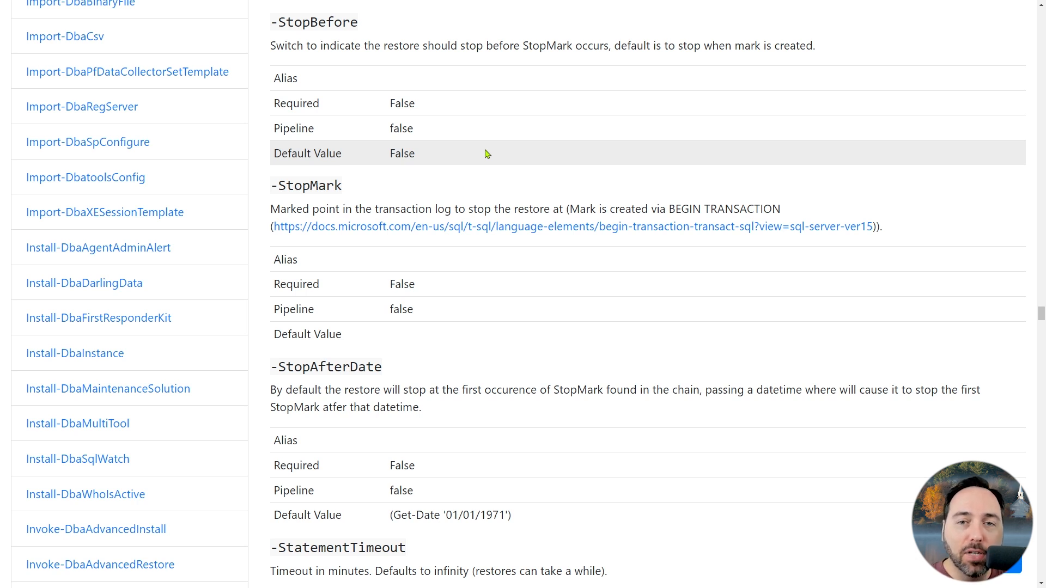
- Go back to the Examples section of the Restore-DbaDatabase page and look through its restore examples
{"action": "scroll", "coordinate": [551, 182], "scroll_direction": "up", "scroll_amount": 20}
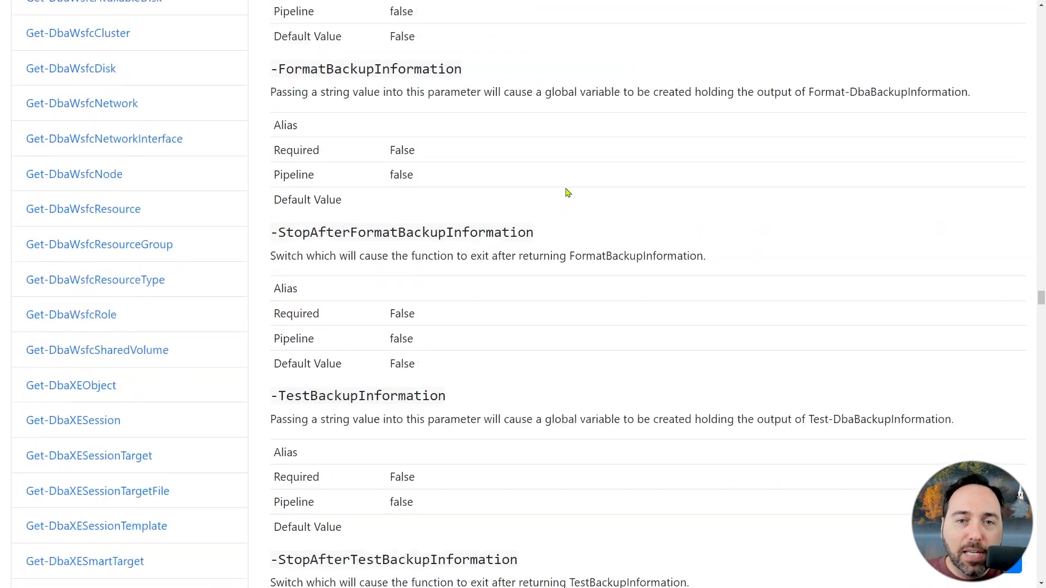
{"action": "scroll", "coordinate": [566, 193], "scroll_direction": "up", "scroll_amount": 20}
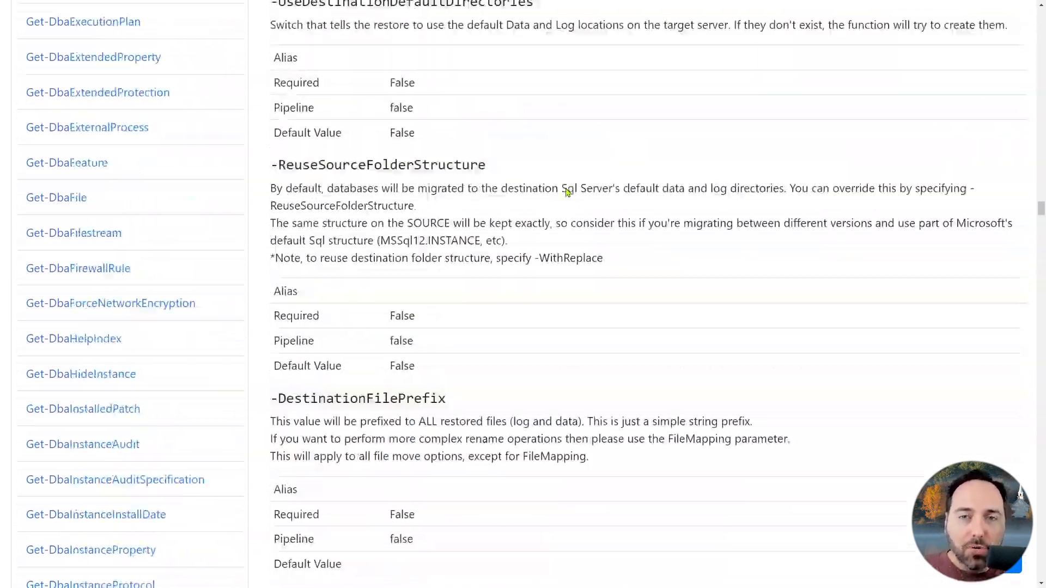
{"action": "scroll", "coordinate": [566, 192], "scroll_direction": "up", "scroll_amount": 20}
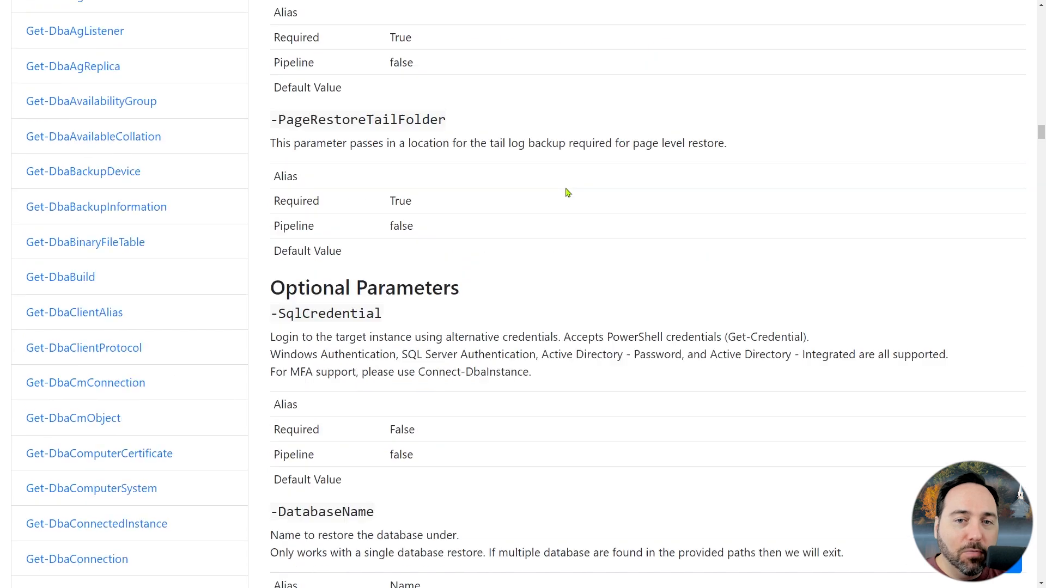
{"action": "scroll", "coordinate": [566, 192], "scroll_direction": "up", "scroll_amount": 20}
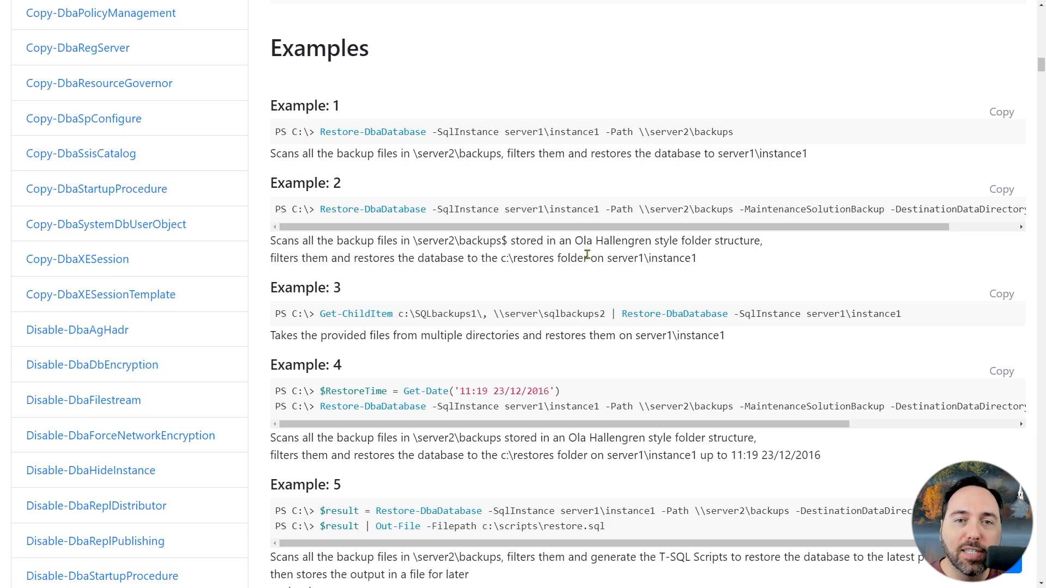
{"action": "scroll", "coordinate": [587, 254], "scroll_direction": "down", "scroll_amount": 14}
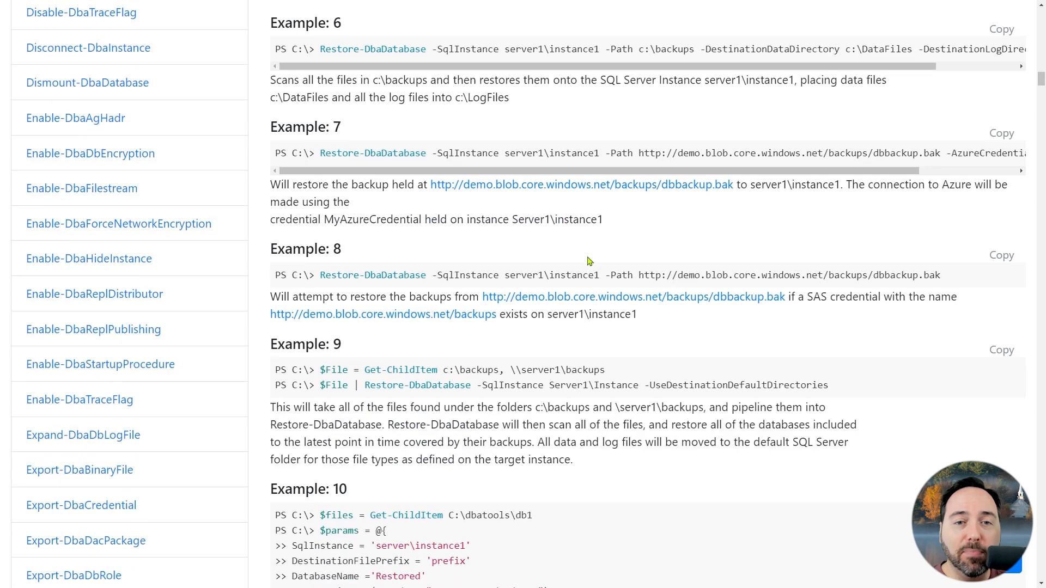
{"action": "scroll", "coordinate": [588, 261], "scroll_direction": "down", "scroll_amount": 12}
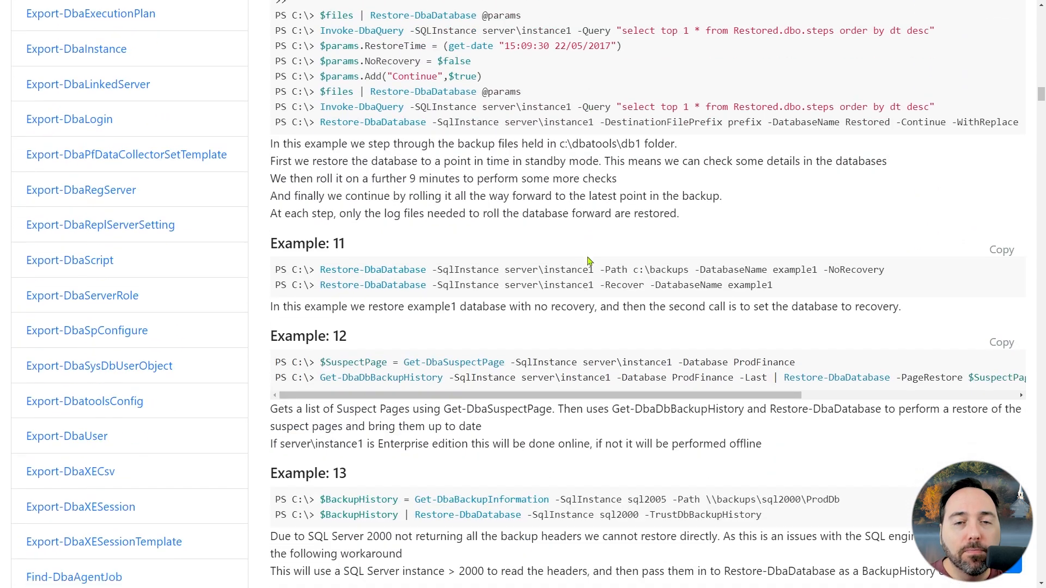
{"action": "scroll", "coordinate": [588, 261], "scroll_direction": "down", "scroll_amount": 10}
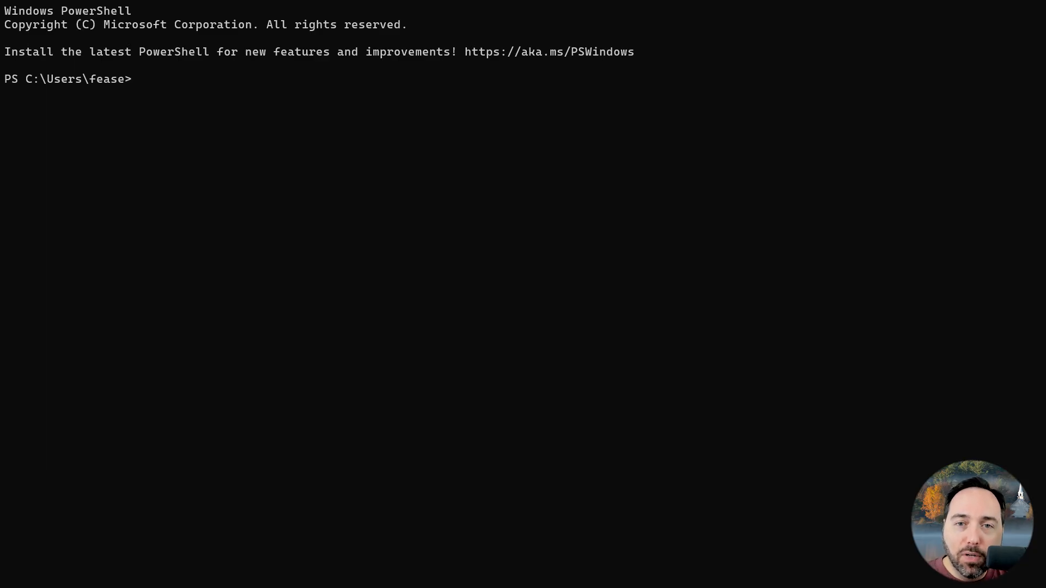
- Switch to Windows PowerShell and import the dbatools module
{"action": "type", "text": "Import-M"}
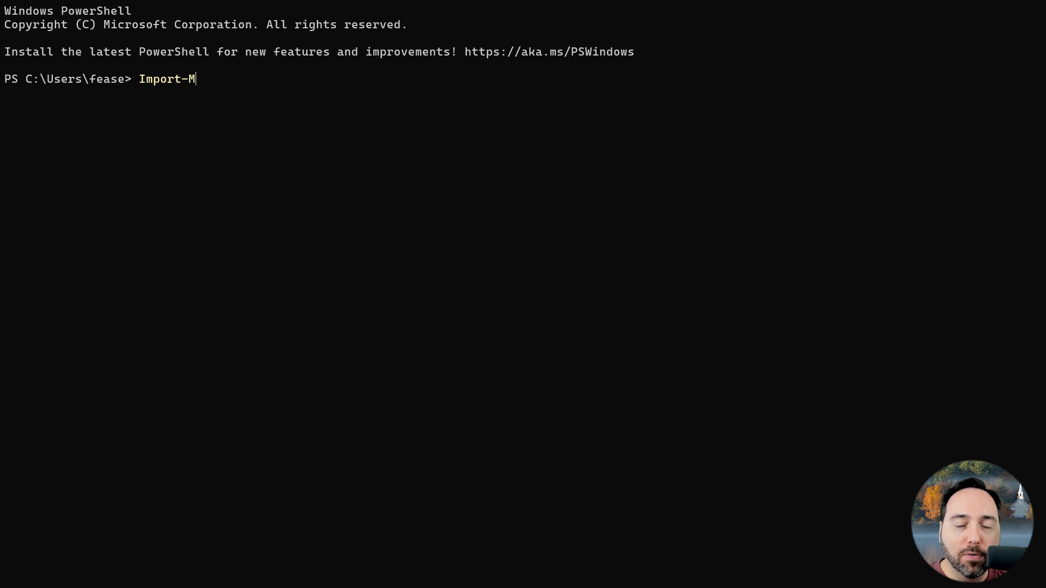
{"action": "type", "text": "odule dbatools"}
{"action": "key", "text": "Return"}
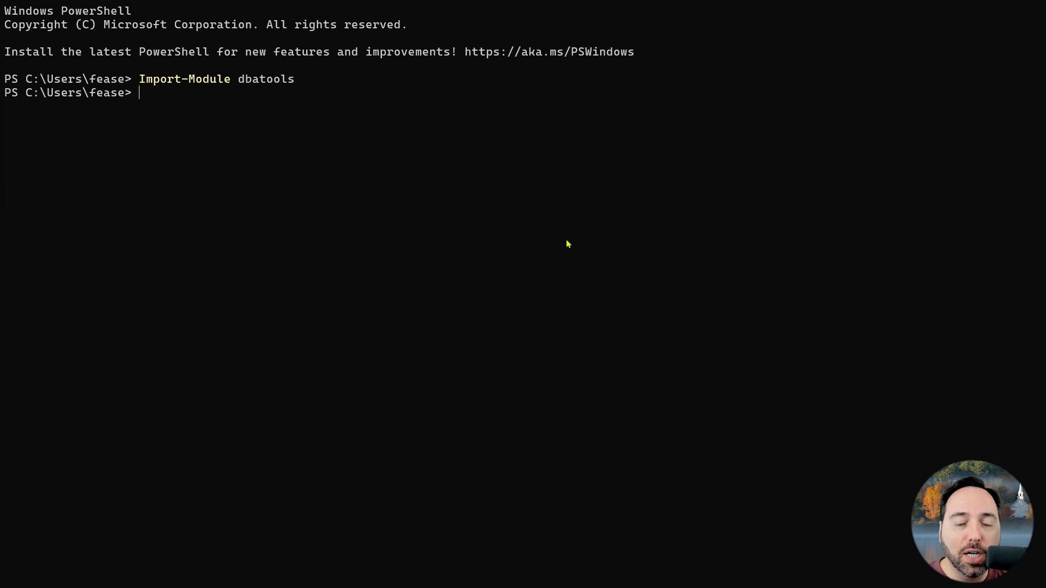
- Run Restore-DbaDatabase with -WhatIf for D:\SQL\Backups\Chicago.bak on R9, first as ChicagoParkingTickets, then as ChicagoParkingTickets2 with -ReplaceDbNameInFile
{"action": "type", "text": "Restore-DbaDatabase -SqlInstance R9 -DatabaseName ChicagoParkingTickets -Path D:\\SQL\\Backups\\Chicago.bak -WhatIf"}
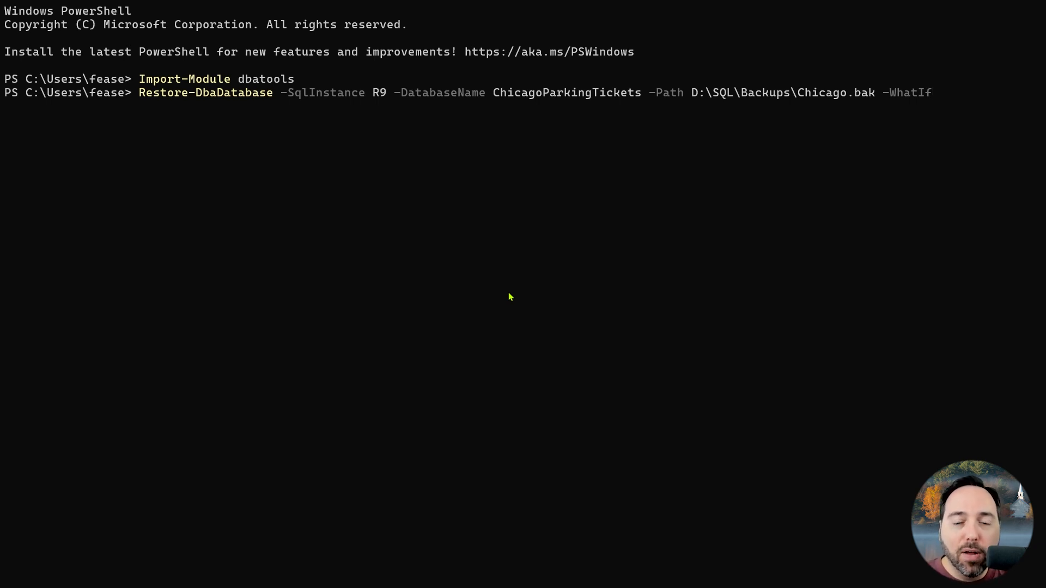
{"action": "key", "text": "Return"}
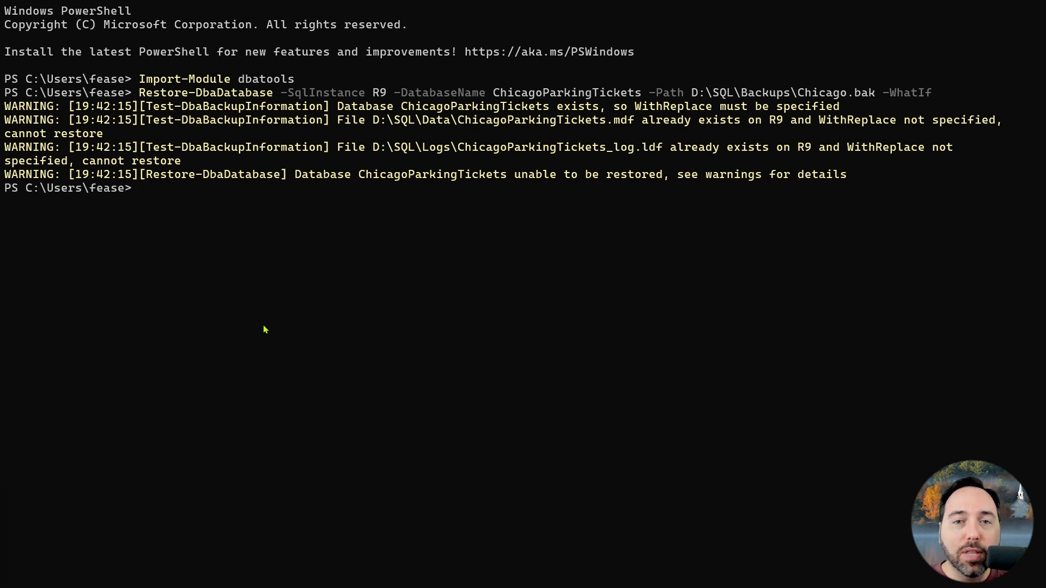
{"action": "type", "text": "Restore-DbaDatabase -SqlInstance R9 -DatabaseName ChicagoParkingTickets2 -Path D:\\SQL\\Backups\\Chicago.bak -ReplaceDbNameInFile -WhatIf"}
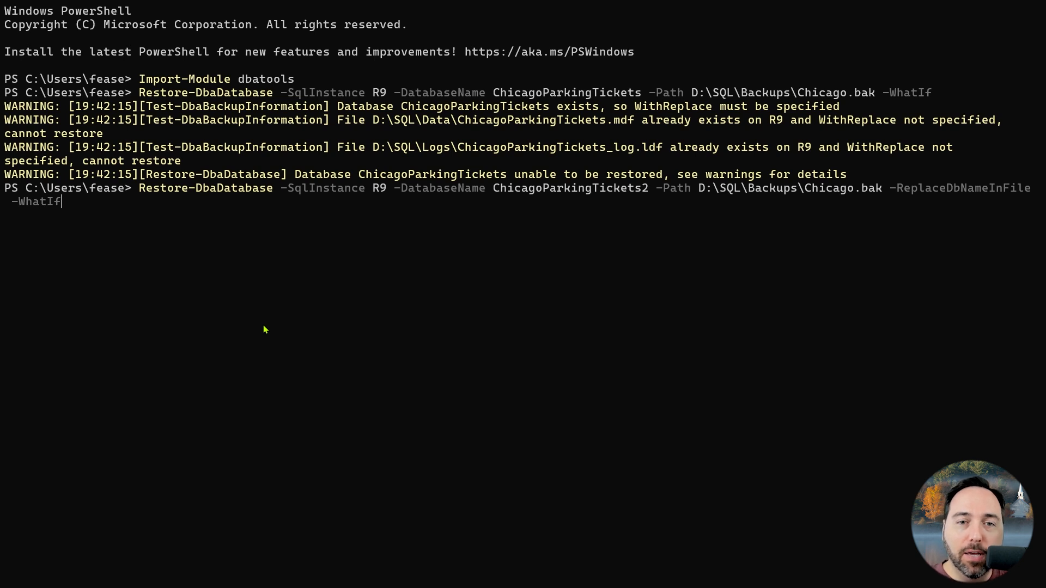
{"action": "key", "text": "Return"}
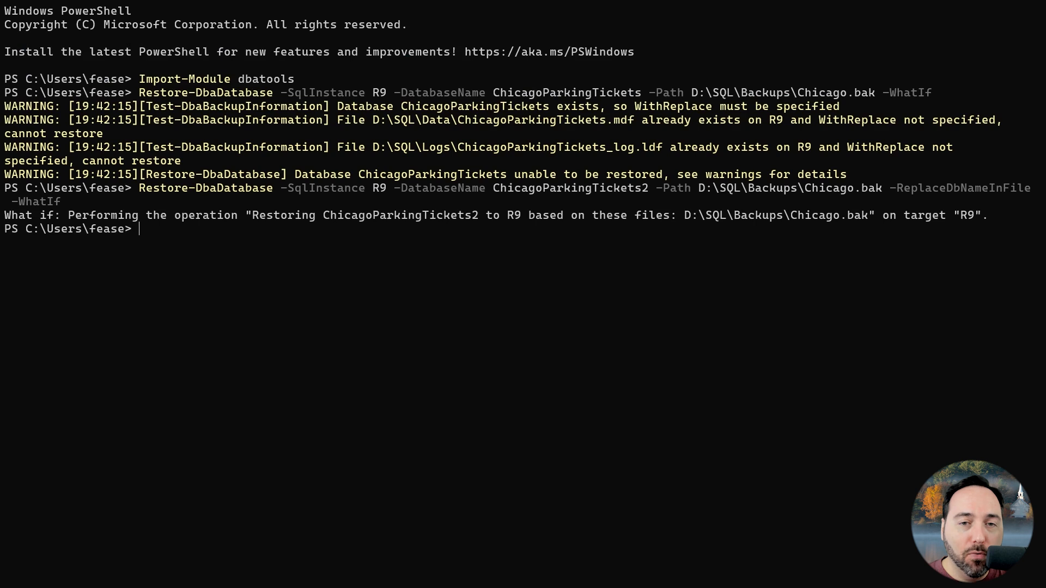
- Run Restore-DbaDatabase for D:\SQL\Backups\Chicago.bak on R9 with -WithReplace and -WhatIf, first as ChicagoParkingTickets, then again without the -DatabaseName parameter
{"action": "type", "text": "Restore-DbaDatabase -SqlInstance R9 -DatabaseName ChicagoParkingTickets -Path D:\\SQL\\Backups\\Chicago.bak -WithReplace -WhatIf"}
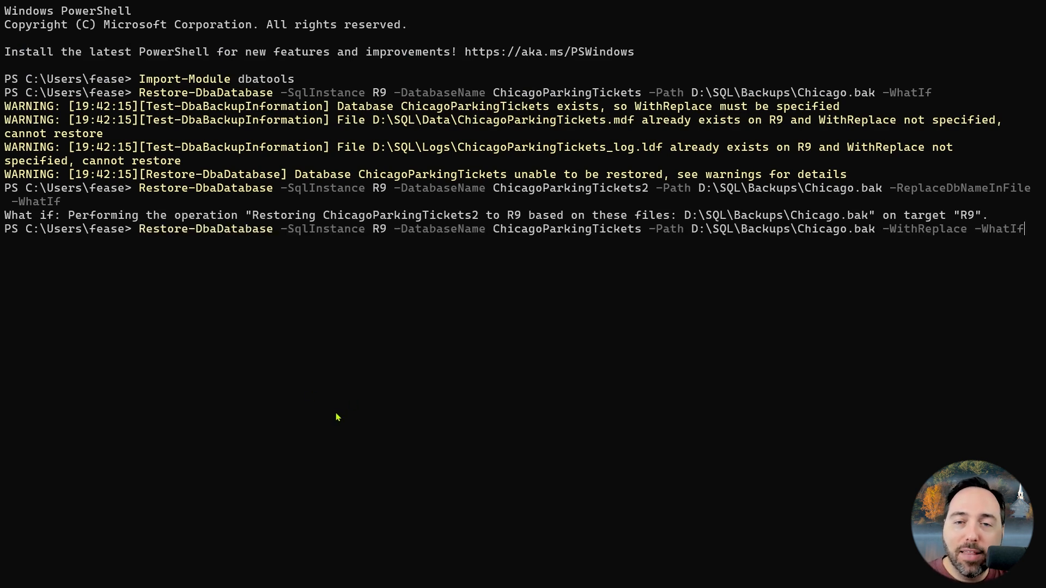
{"action": "key", "text": "Return"}
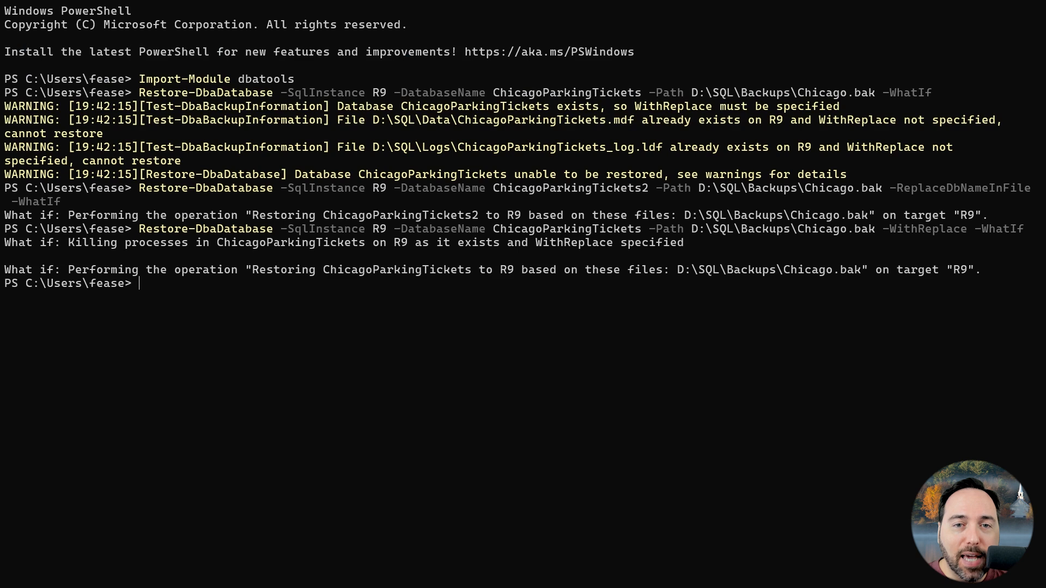
{"action": "key", "text": "Up"}
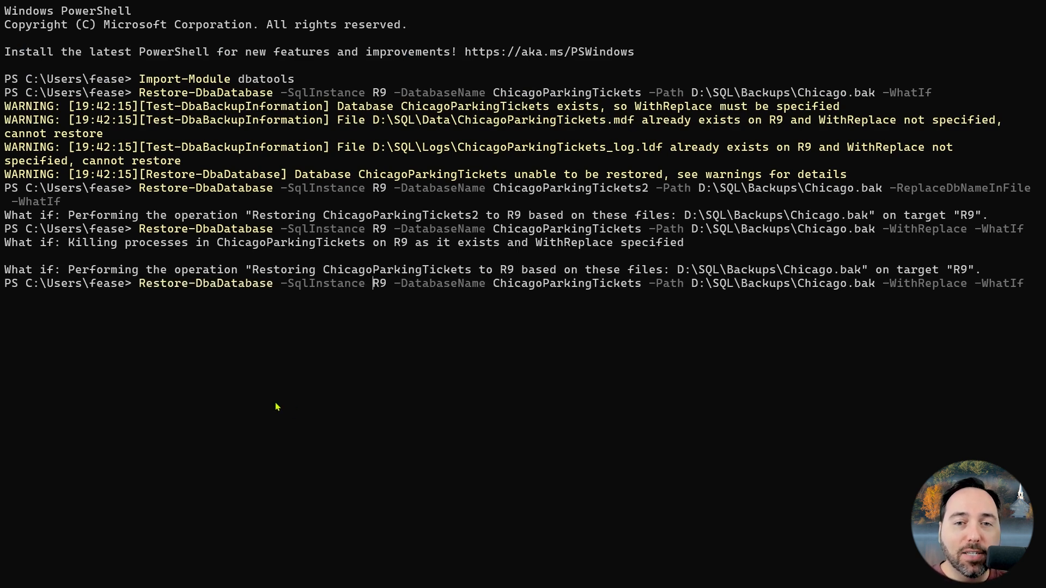
{"action": "key", "text": "Delete"}
{"action": "key", "text": "Delete"}
{"action": "key", "text": "Delete"}
{"action": "key", "text": "Delete"}
{"action": "key", "text": "Delete"}
{"action": "key", "text": "Delete"}
{"action": "key", "text": "Delete"}
{"action": "key", "text": "Delete"}
{"action": "key", "text": "Delete"}
{"action": "key", "text": "Delete"}
{"action": "key", "text": "Delete"}
{"action": "key", "text": "Delete"}
{"action": "key", "text": "Delete"}
{"action": "key", "text": "Delete"}
{"action": "key", "text": "Delete"}
{"action": "key", "text": "Delete"}
{"action": "key", "text": "Delete"}
{"action": "key", "text": "Delete"}
{"action": "key", "text": "Delete"}
{"action": "key", "text": "Delete"}
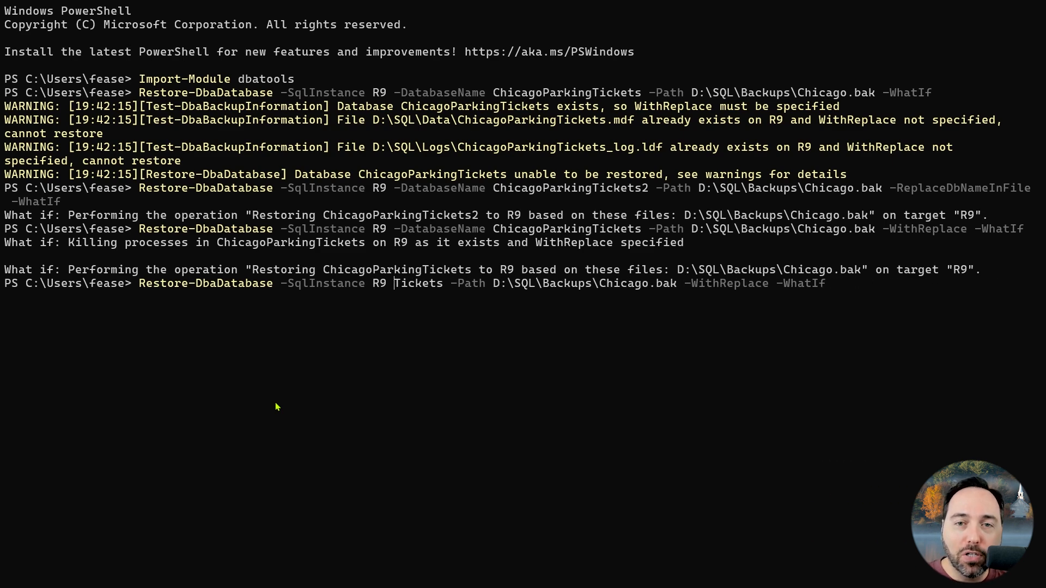
{"action": "key", "text": "Return"}
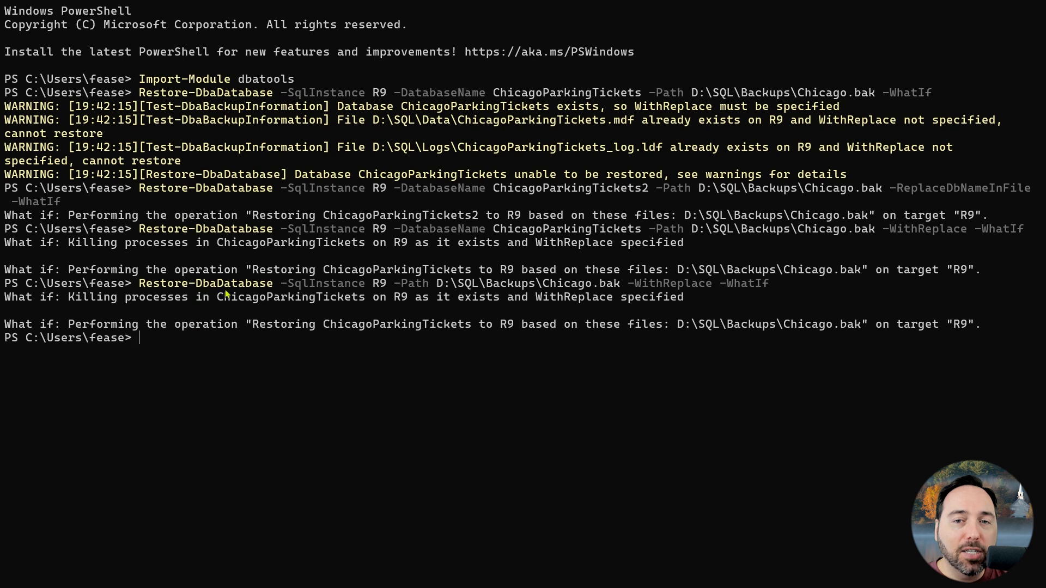
{"action": "double_click", "coordinate": [366, 325]}
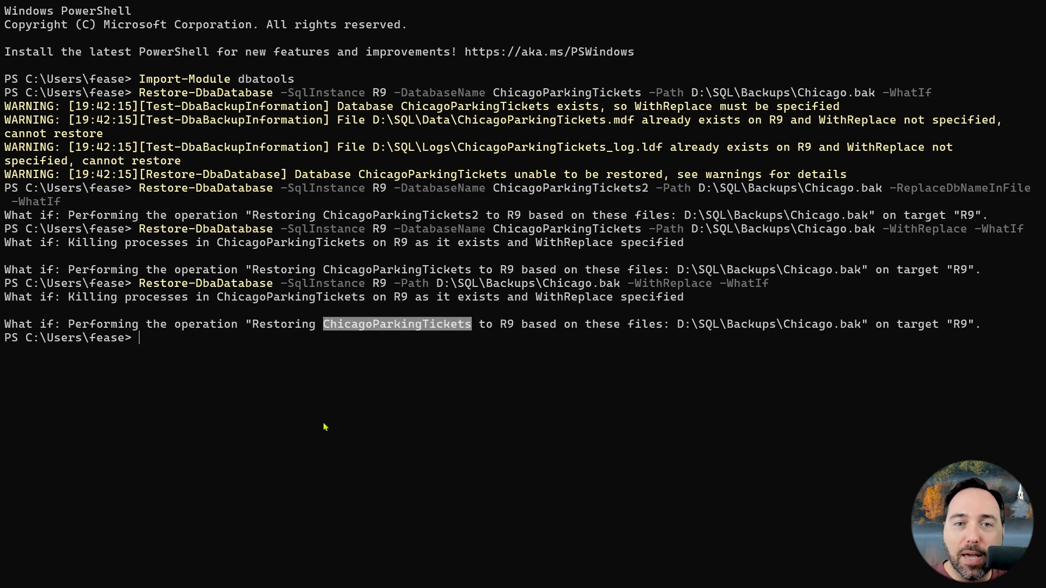
{"action": "key", "text": "ctrl+c"}
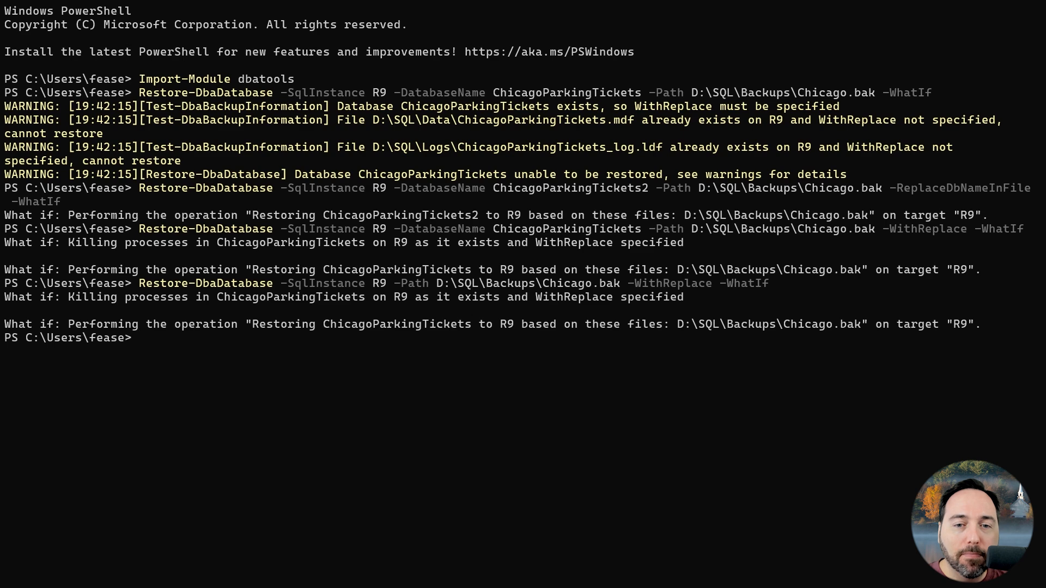
- Run Restore-DbaDatabase with -WithReplace -WhatIf for AnalyzingBizData on R9 from J:\SQL\Backups\ and \\R9\Share\SQL\Backups\, using -RestoreTime 19:11:42 10/01/2024, then 19:05:42
{"action": "key", "text": "ctrl+v"}
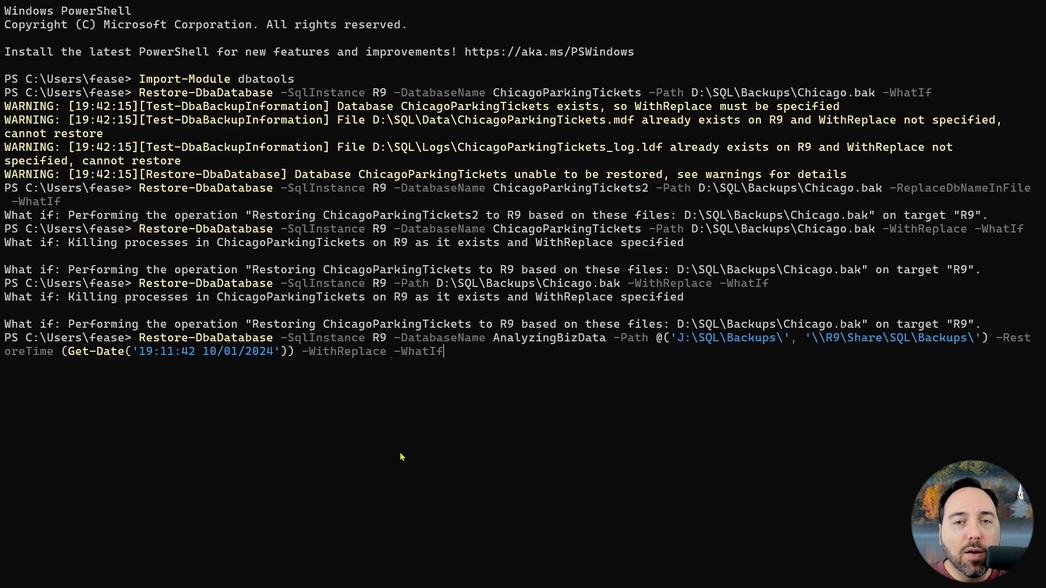
{"action": "key", "text": "Return"}
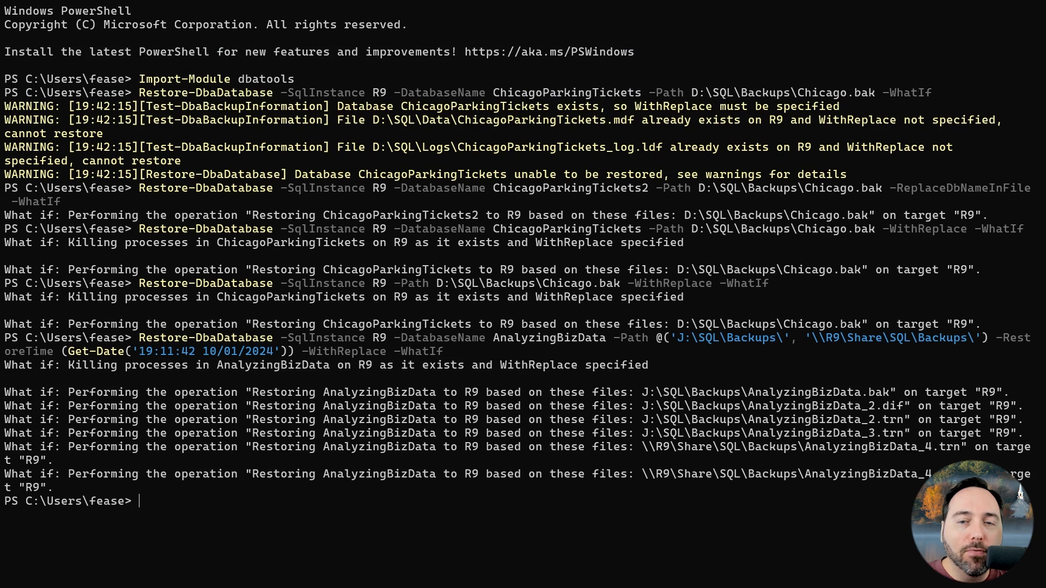
{"action": "key", "text": "Up"}
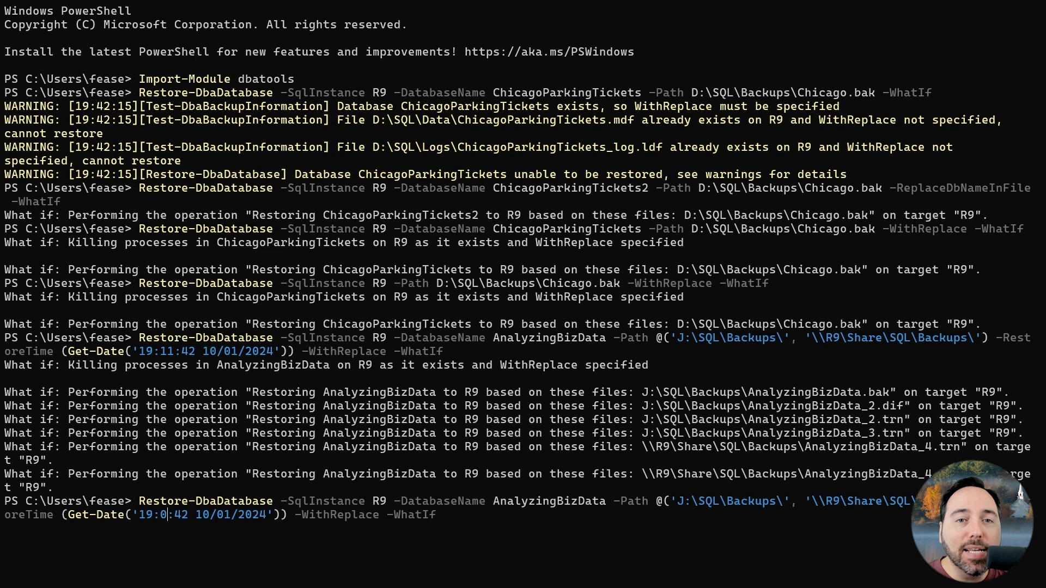
{"action": "key", "text": "BackSpace"}
{"action": "key", "text": "BackSpace"}
{"action": "type", "text": "05"}
{"action": "key", "text": "Return"}
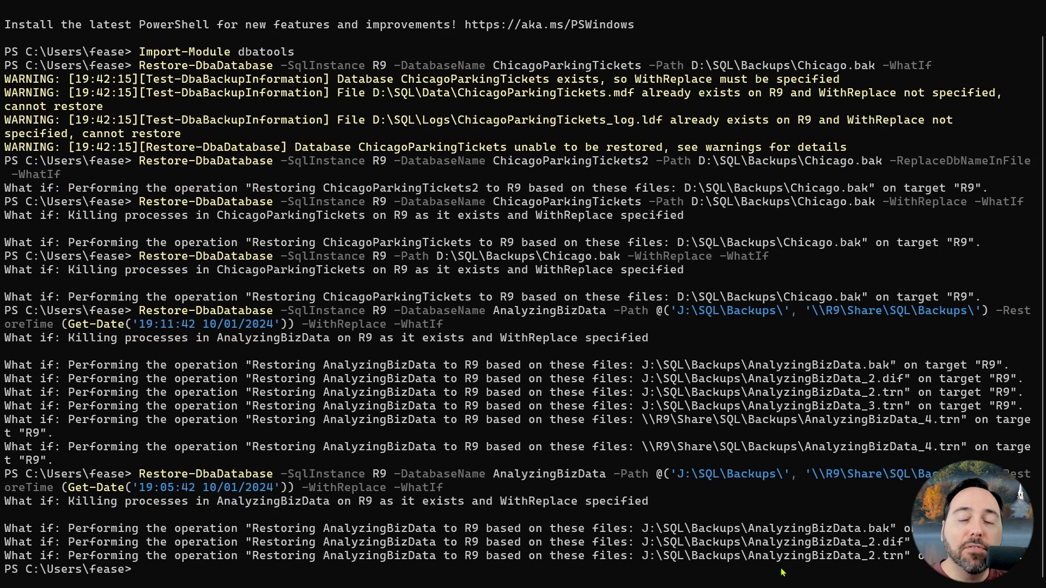
- Rerun the AnalyzingBizData -WhatIf restore with the -RestoreTime value set to 19:03:42 10/01/2024
{"action": "key", "text": "Up"}
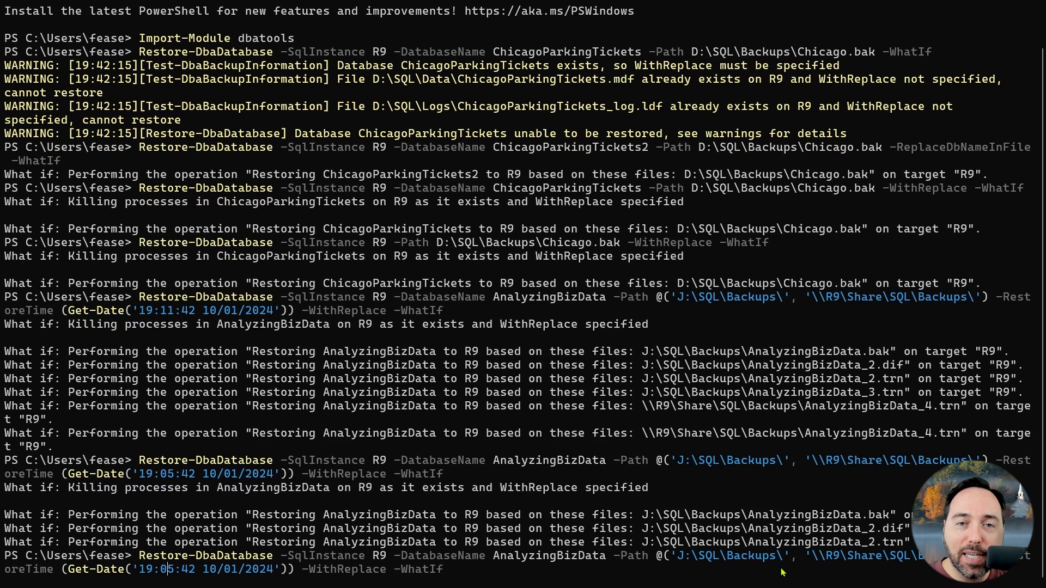
{"action": "key", "text": "Delete"}
{"action": "type", "text": "3"}
{"action": "key", "text": "Return"}
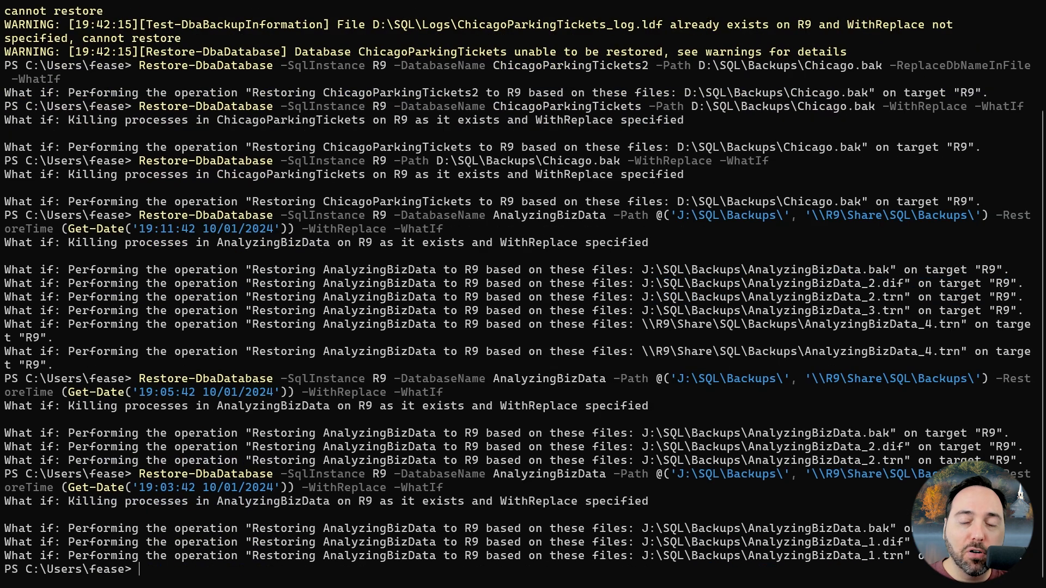